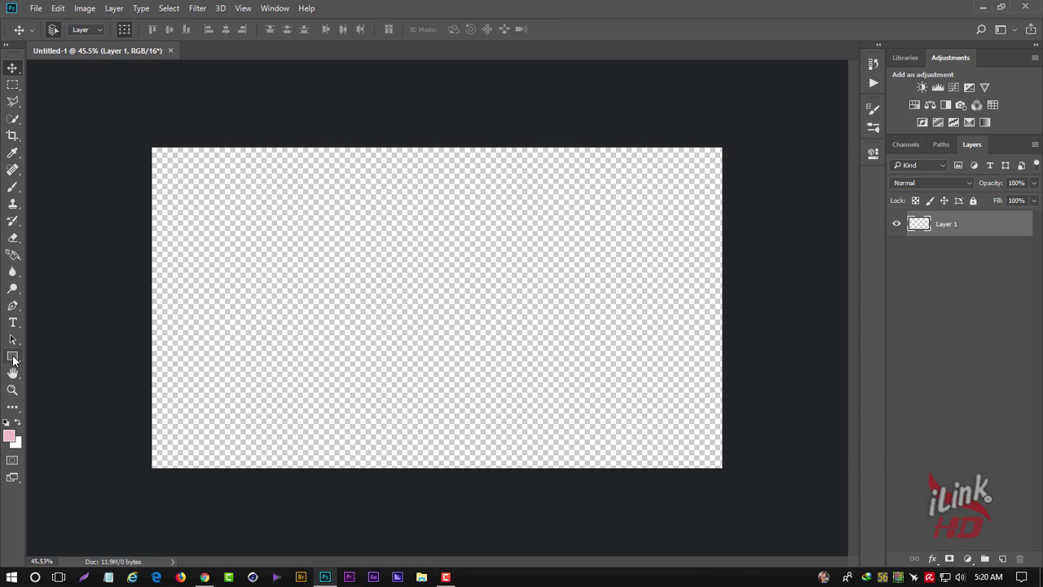
Step: Draw a large pink rectangle, Rectangle 1 (1673 × 798 px), across most of the canvas
mouse_move(196, 248)
mouse_down()
mouse_move(680, 393)
mouse_move(709, 391)
mouse_up()
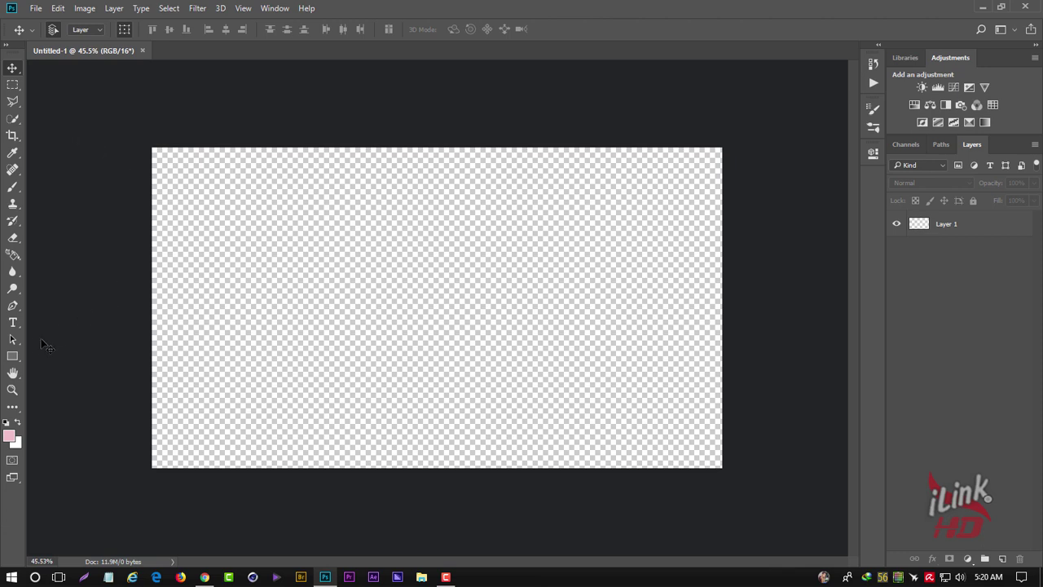
click(12, 356)
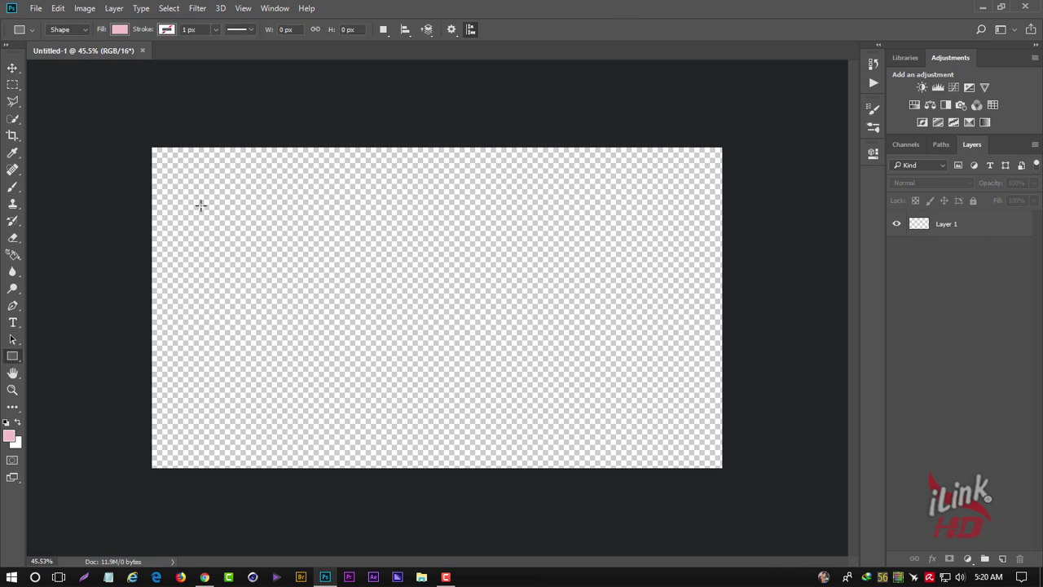
drag(191, 193, 688, 430)
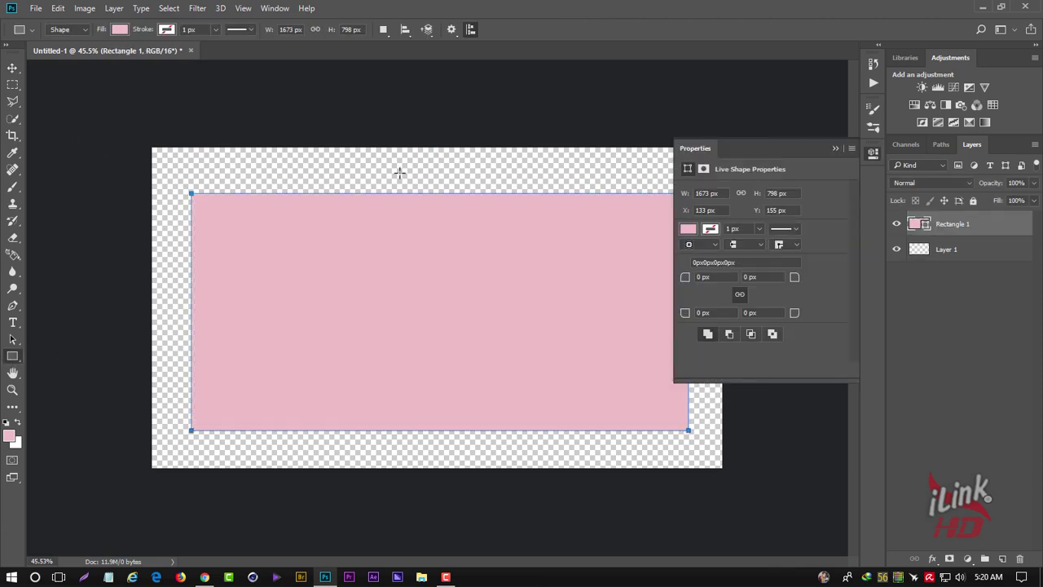
click(834, 148)
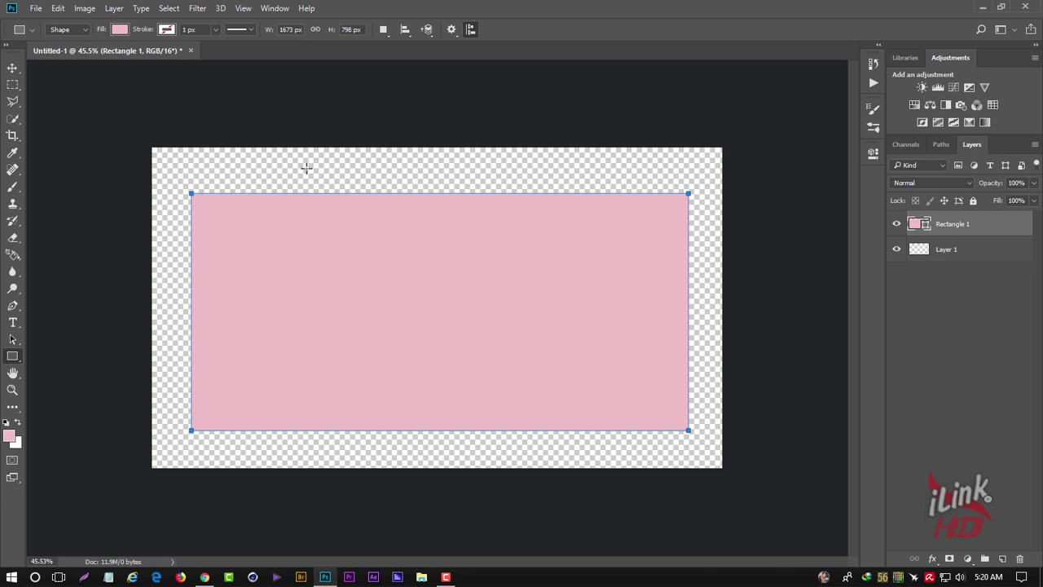
click(12, 68)
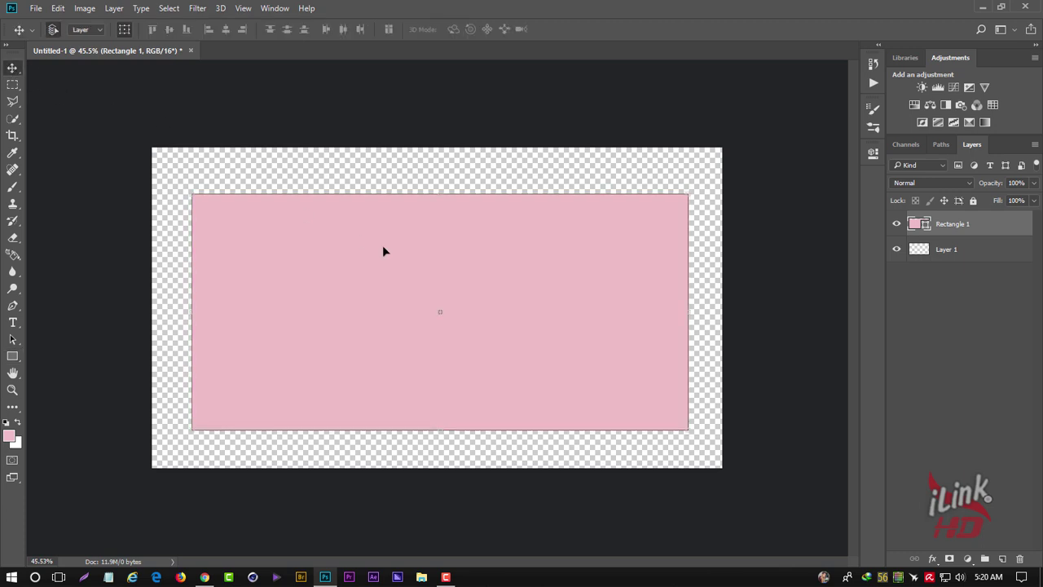
Step: Nudge the pink rectangle up and scale it down from its corner, committing the transform
drag(383, 247, 387, 242)
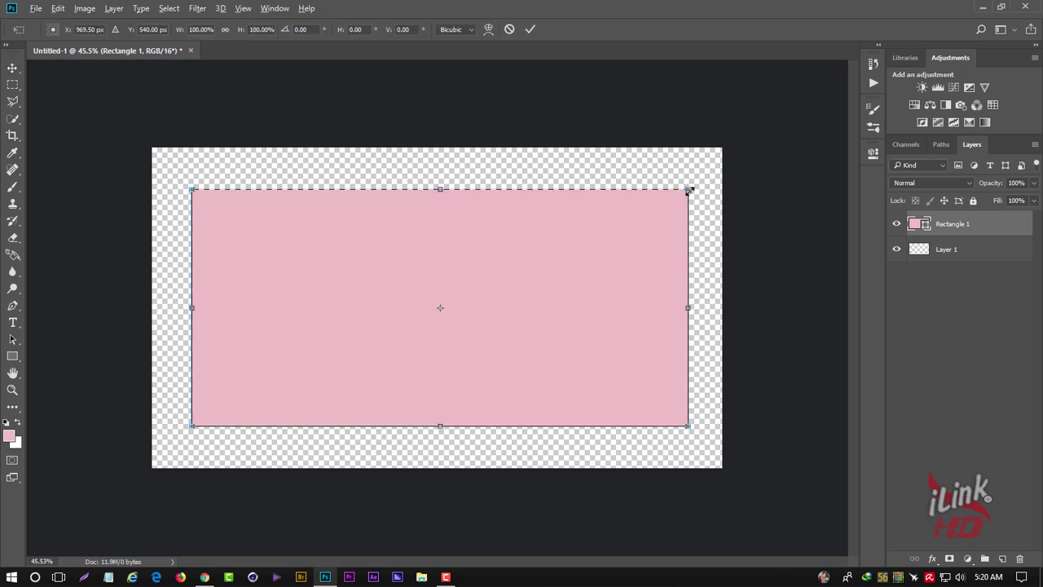
drag(689, 191, 682, 198)
drag(624, 228, 603, 229)
click(530, 30)
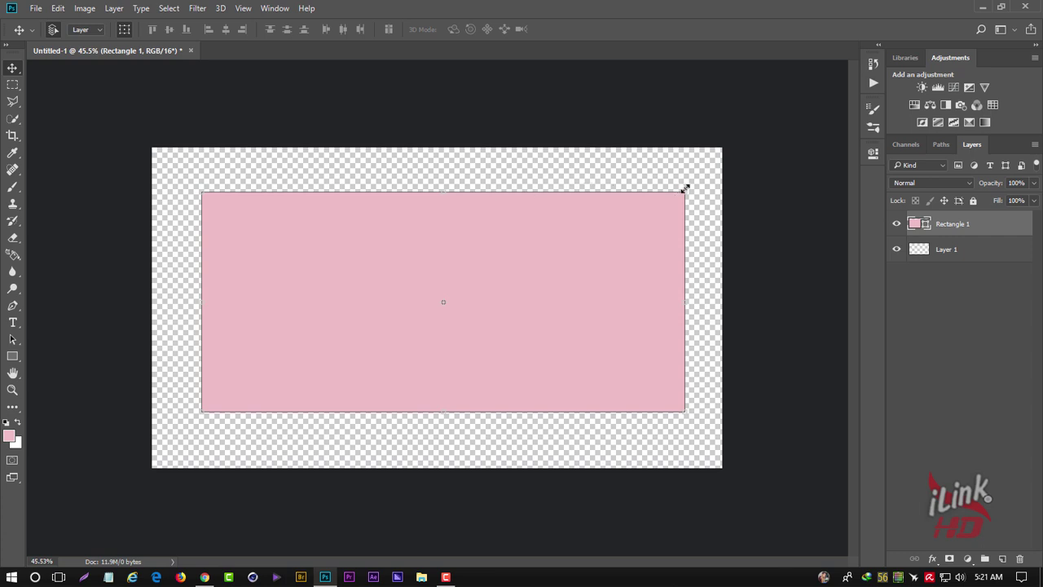
Step: Fine-tune the rectangle's size with small corner-handle adjustments and apply the transform
drag(685, 188, 679, 193)
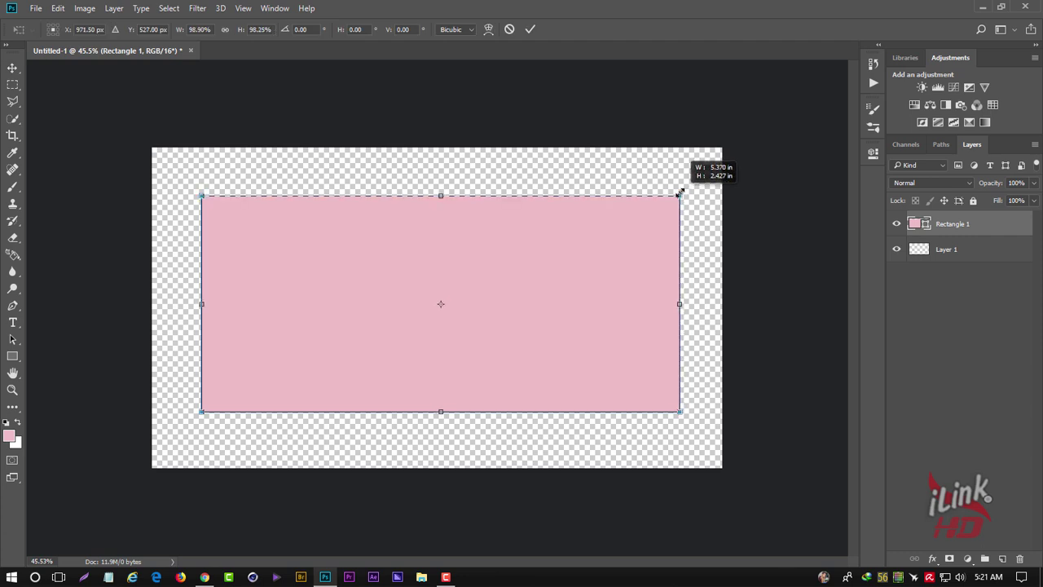
drag(680, 192, 677, 192)
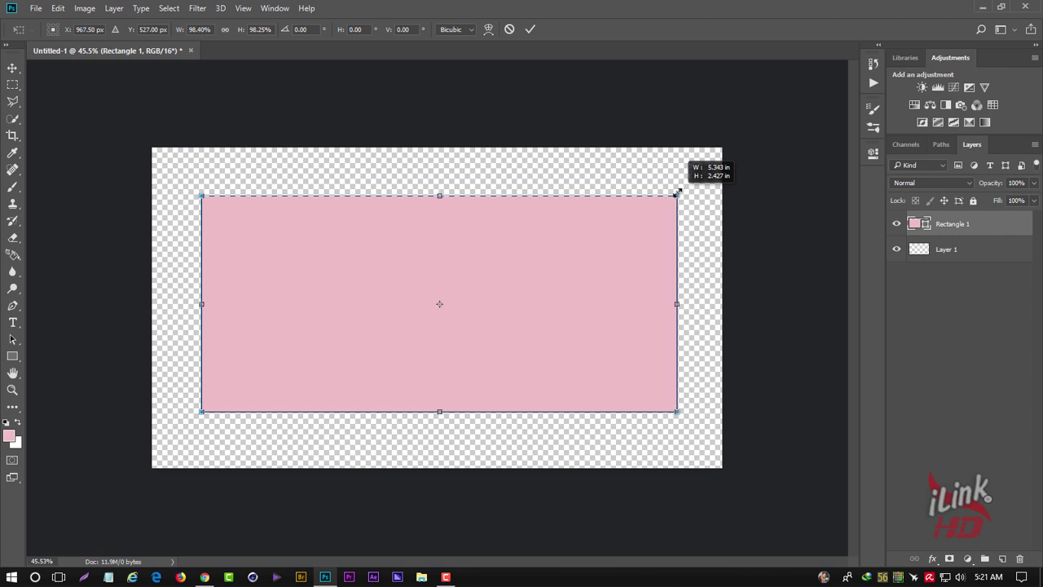
drag(678, 193, 676, 194)
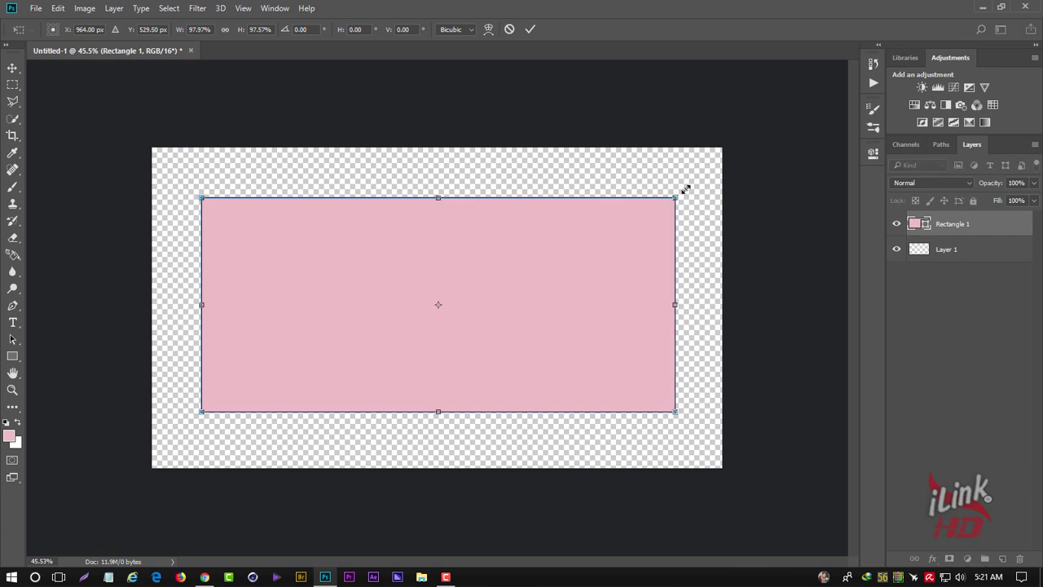
drag(685, 189, 687, 188)
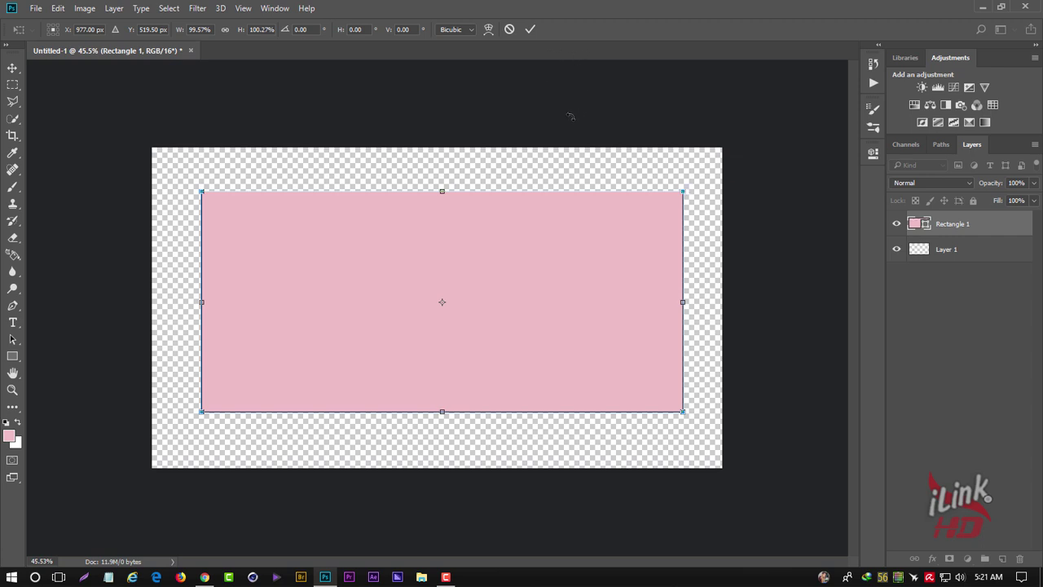
click(530, 29)
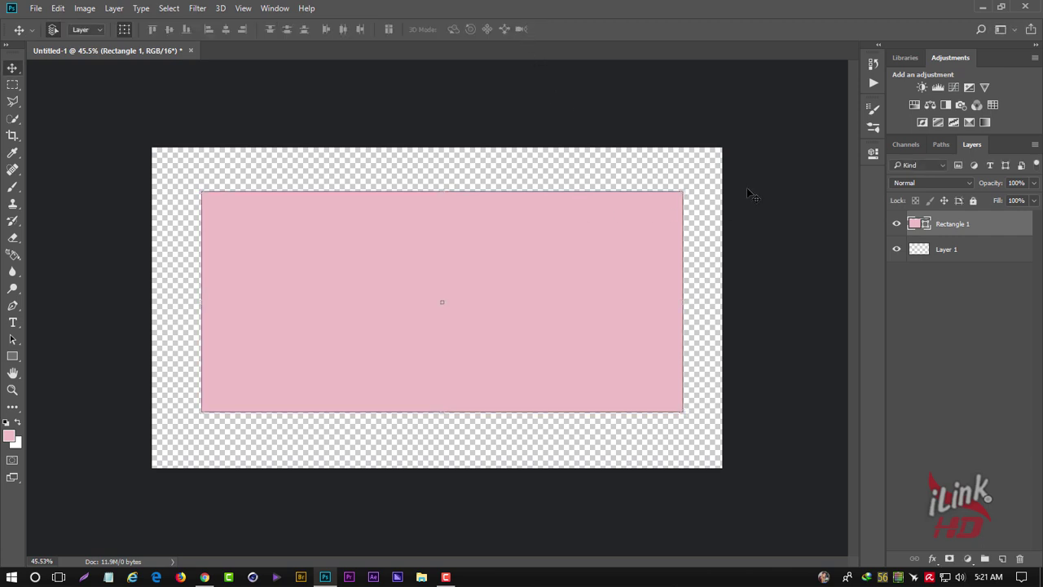
Step: Delete Rectangle 1 and draw a small 302 × 130 px pink rectangle near the bottom-right corner
key(Delete)
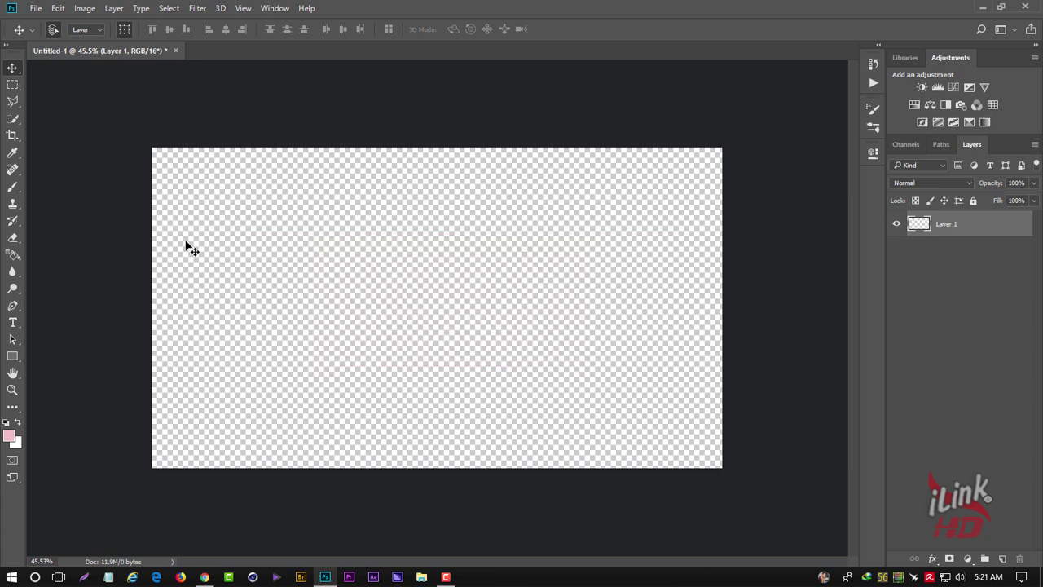
click(14, 323)
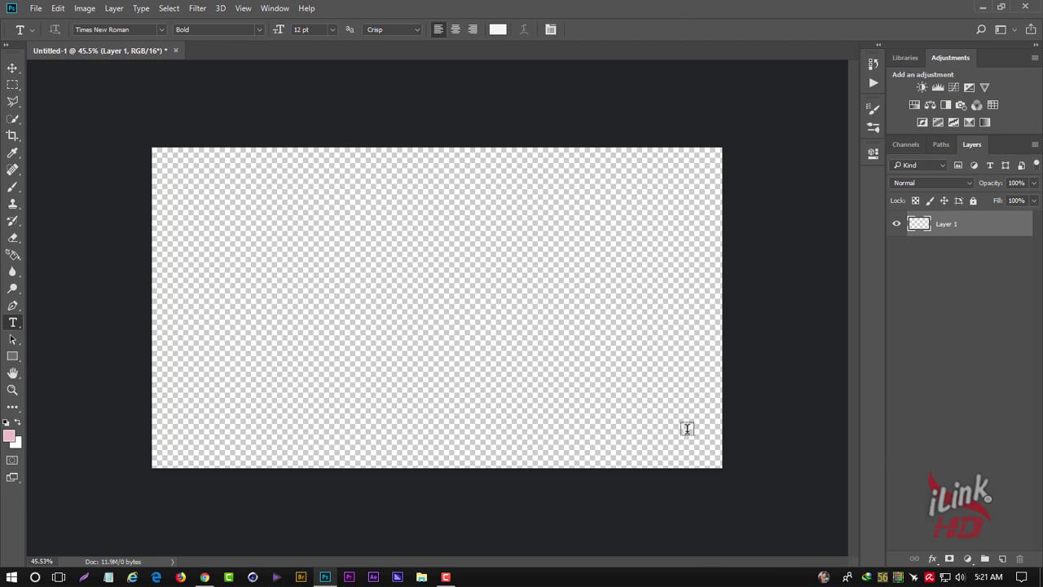
click(12, 356)
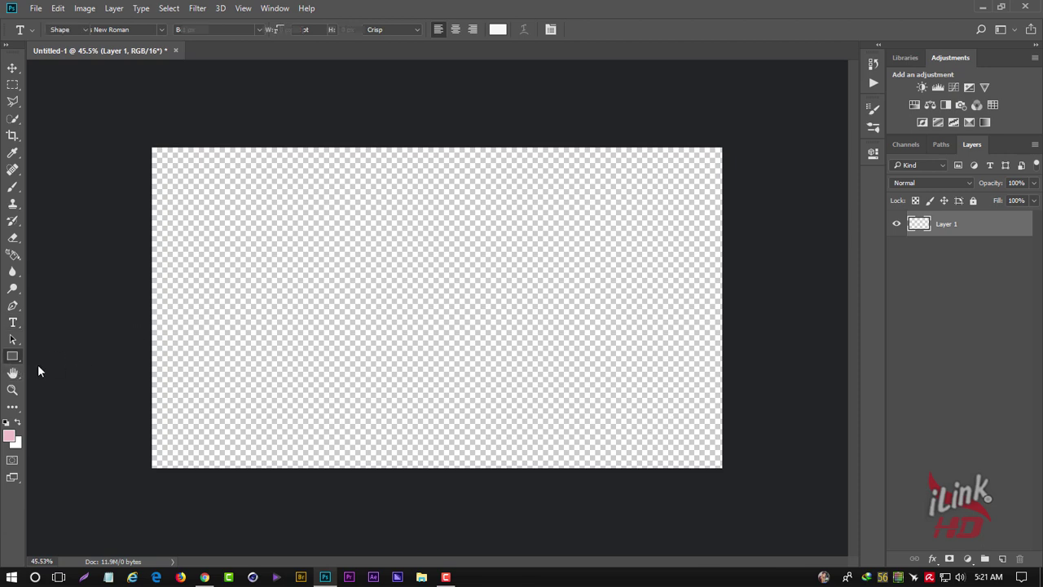
drag(616, 408, 707, 447)
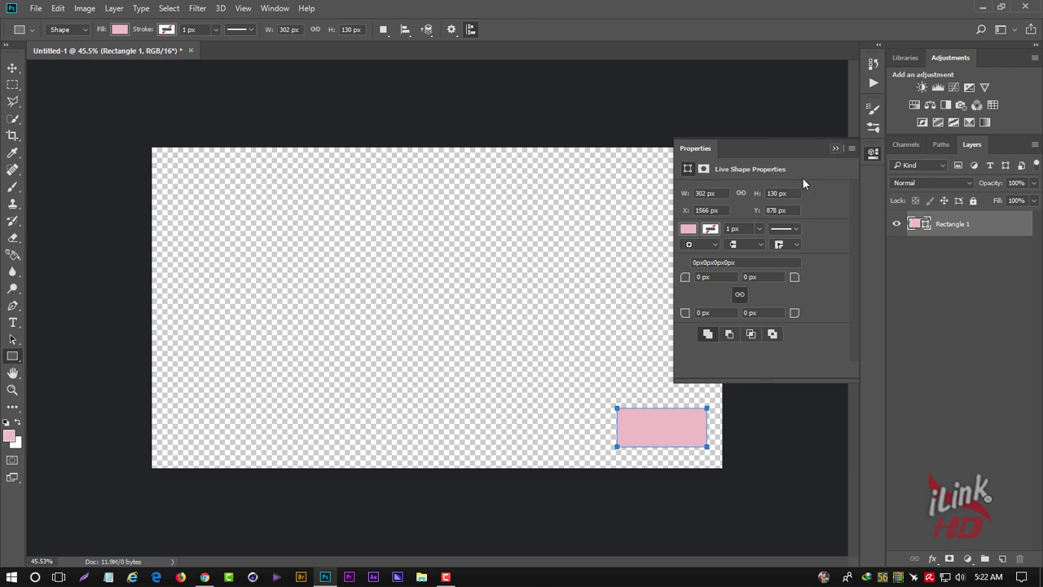
click(204, 578)
Step: Open the 'how to use forced GPU in Adobe Photoshop' video from the channel uploads, toggling full screen briefly
scroll(263, 481, down, 3)
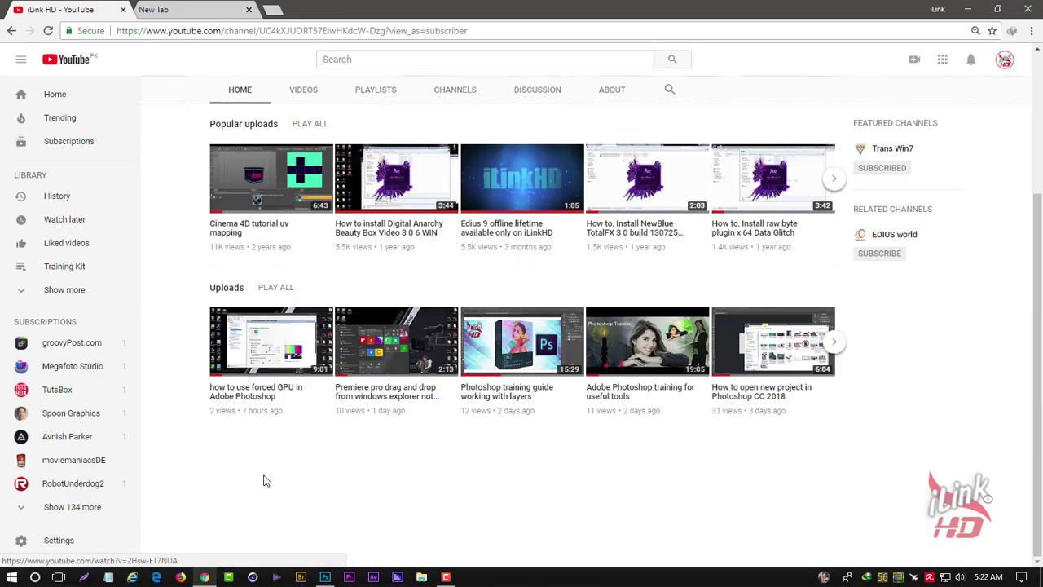
mouse_move(255, 392)
click(232, 397)
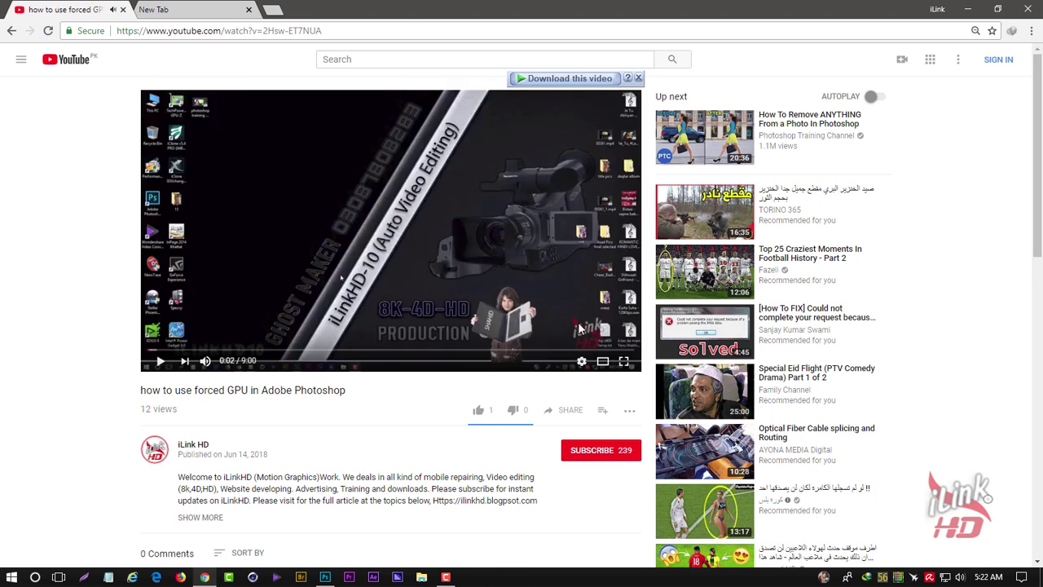
click(624, 360)
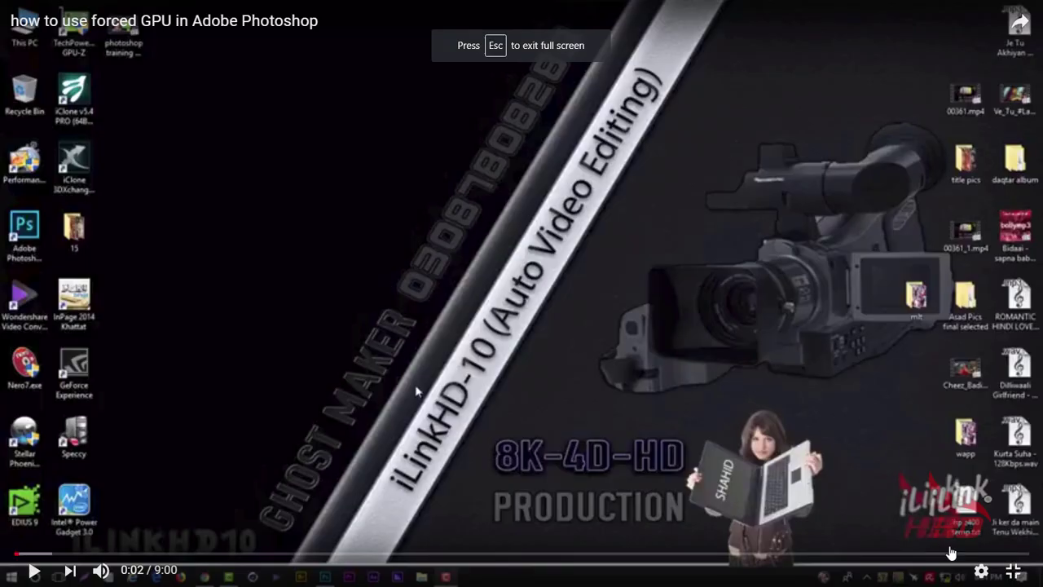
click(1013, 570)
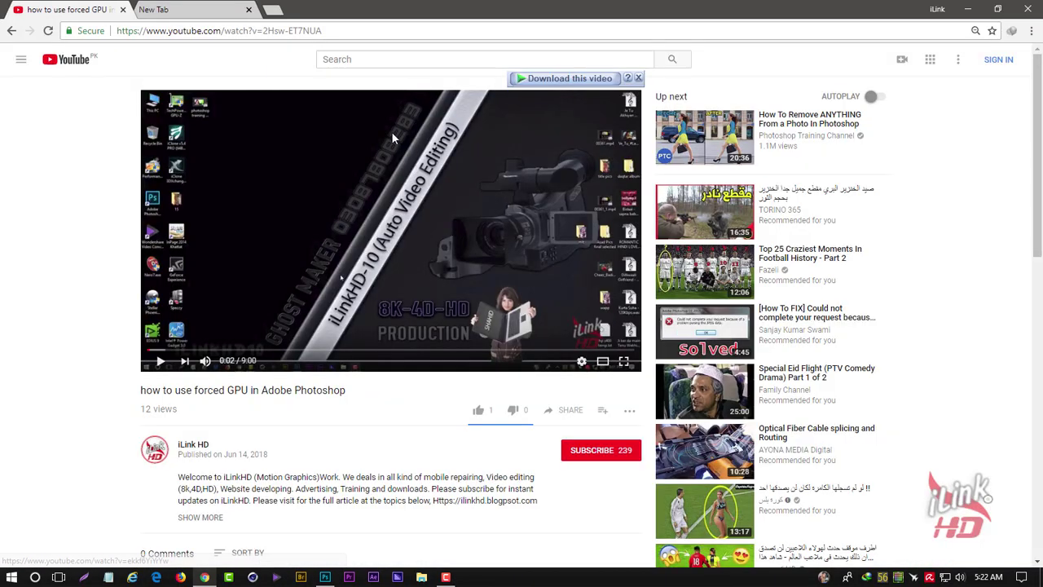
Step: Select the Move tool in Photoshop, then bring the YouTube video page back
click(325, 577)
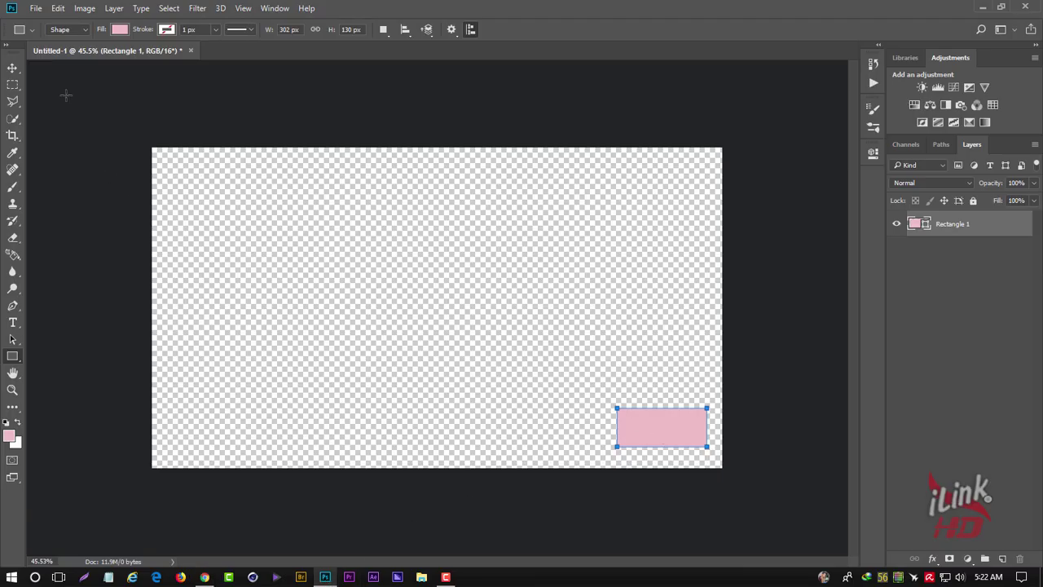
click(14, 68)
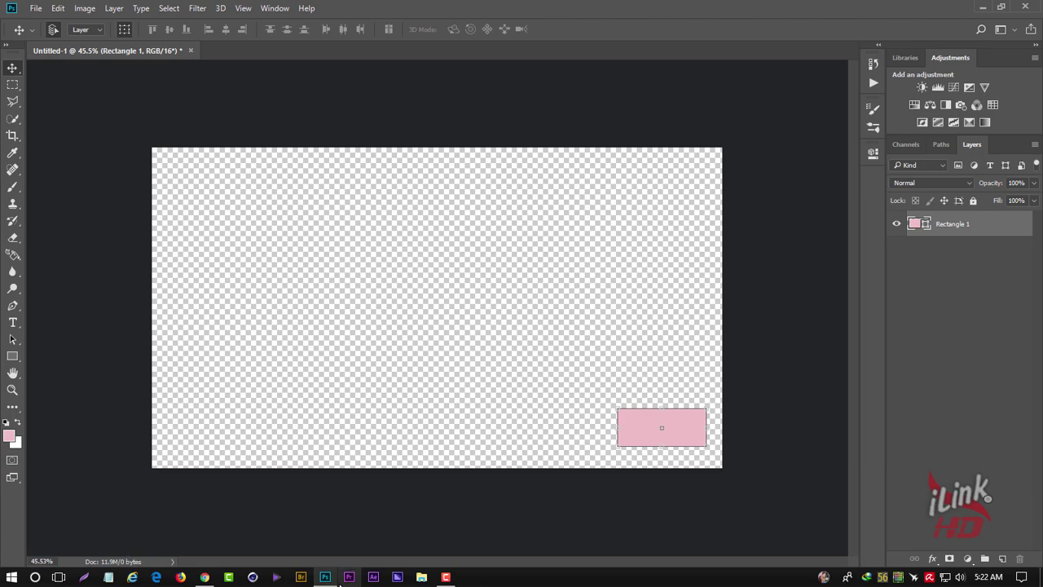
click(204, 577)
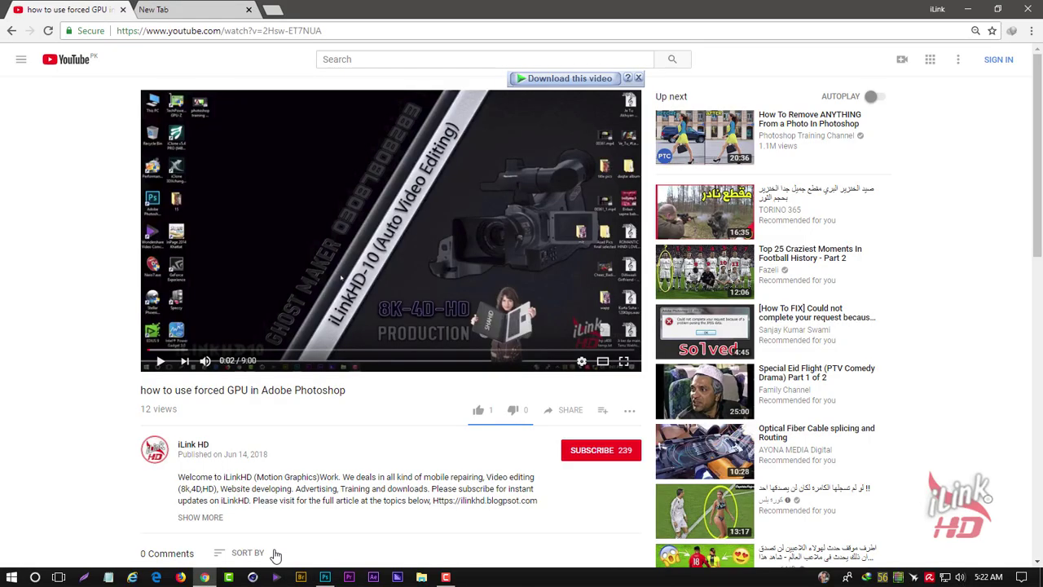
Step: Launch Lightshot and show the forced GPU video full screen so its corner logo is large
click(623, 361)
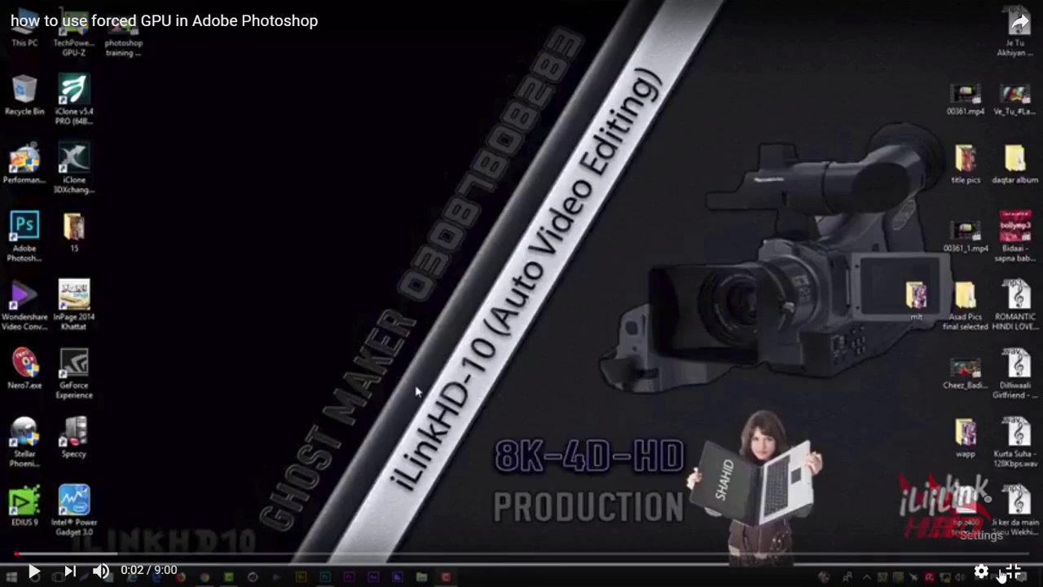
click(1014, 570)
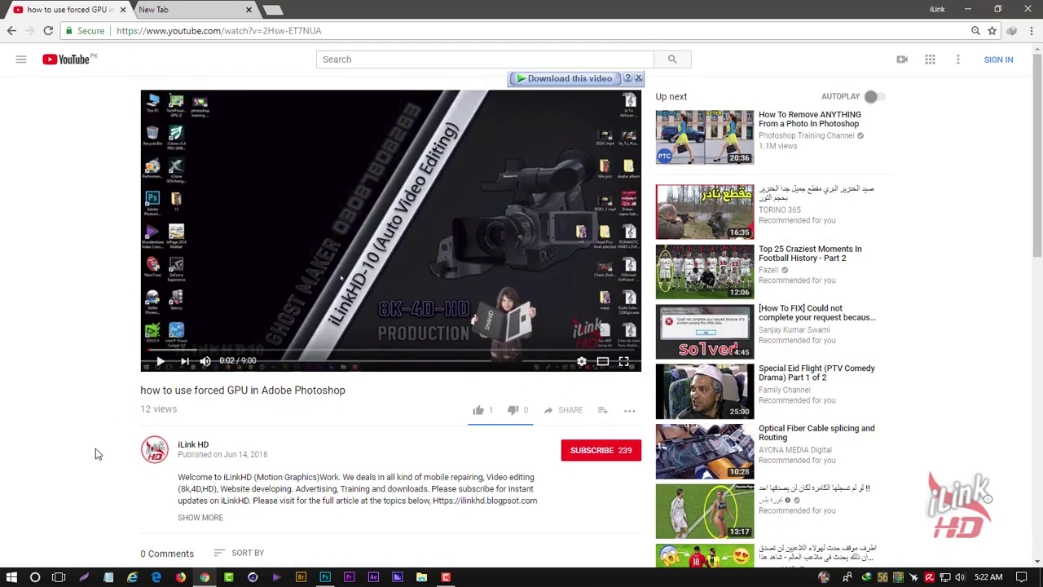
click(83, 578)
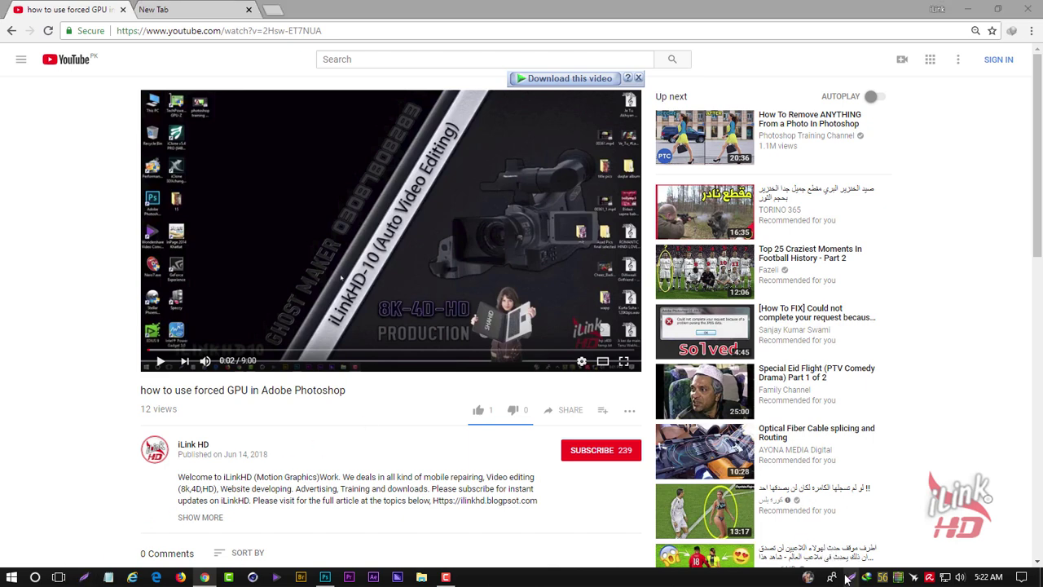
click(623, 361)
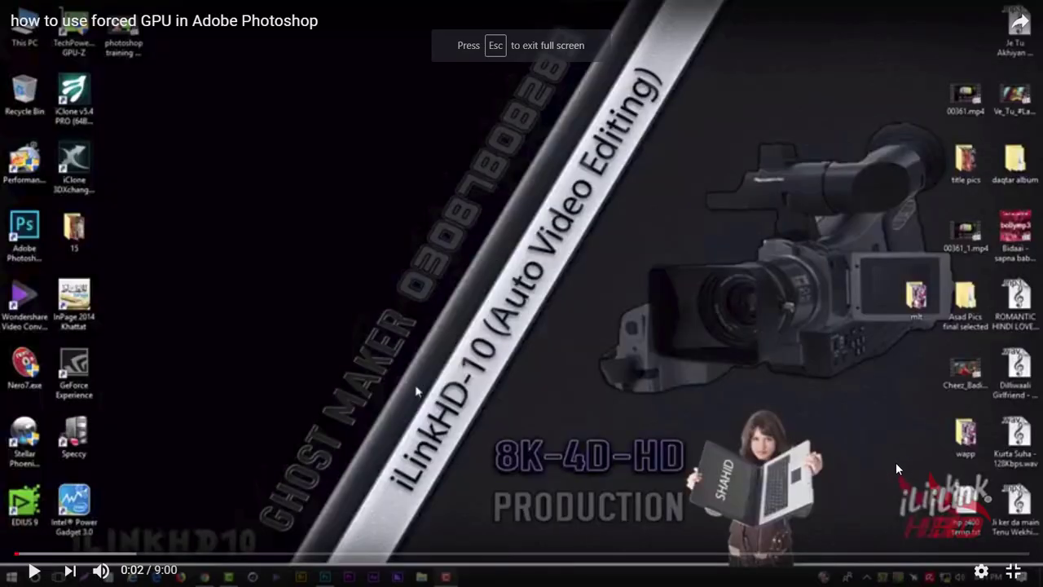
Step: Select a 138×130 Lightshot capture area tightly around the video's lower-right logo
key(Print)
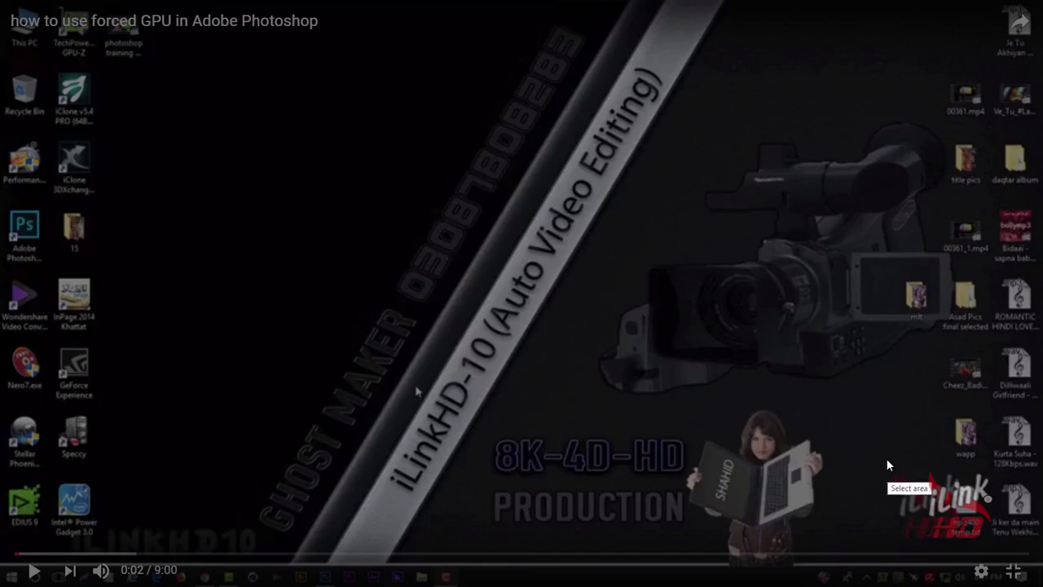
drag(876, 454, 975, 548)
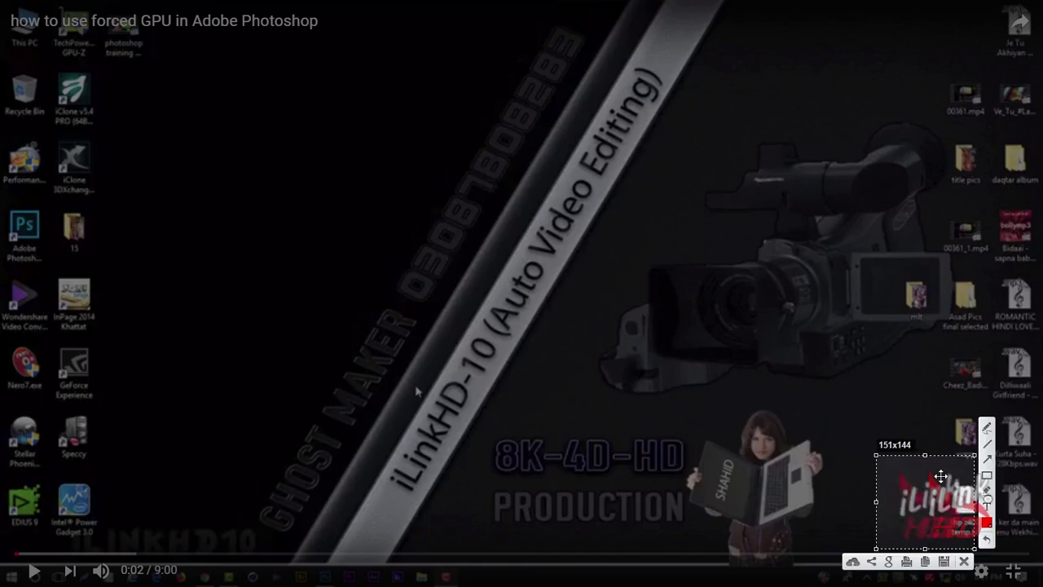
drag(929, 454, 926, 469)
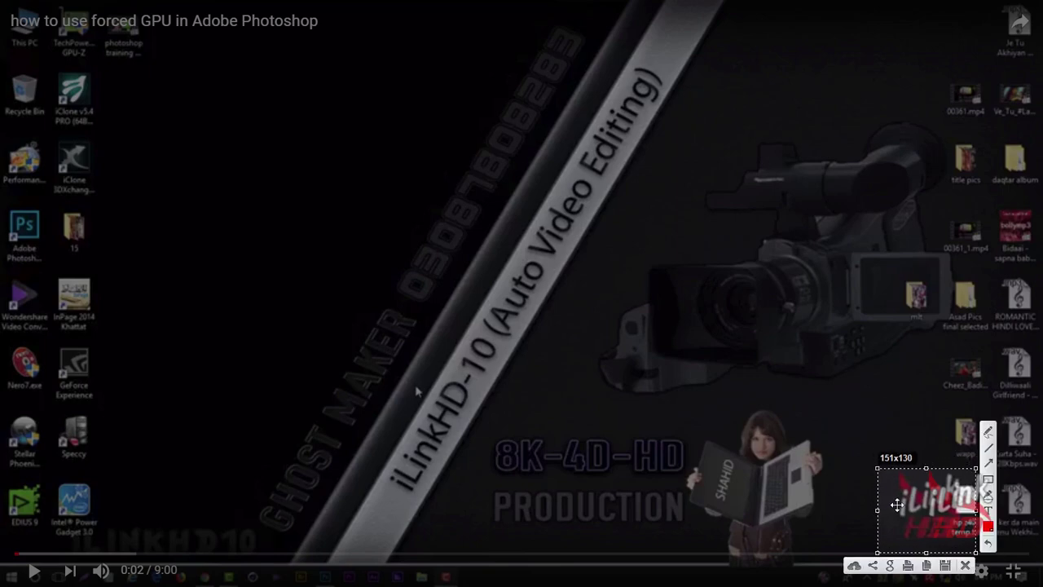
drag(880, 510, 887, 510)
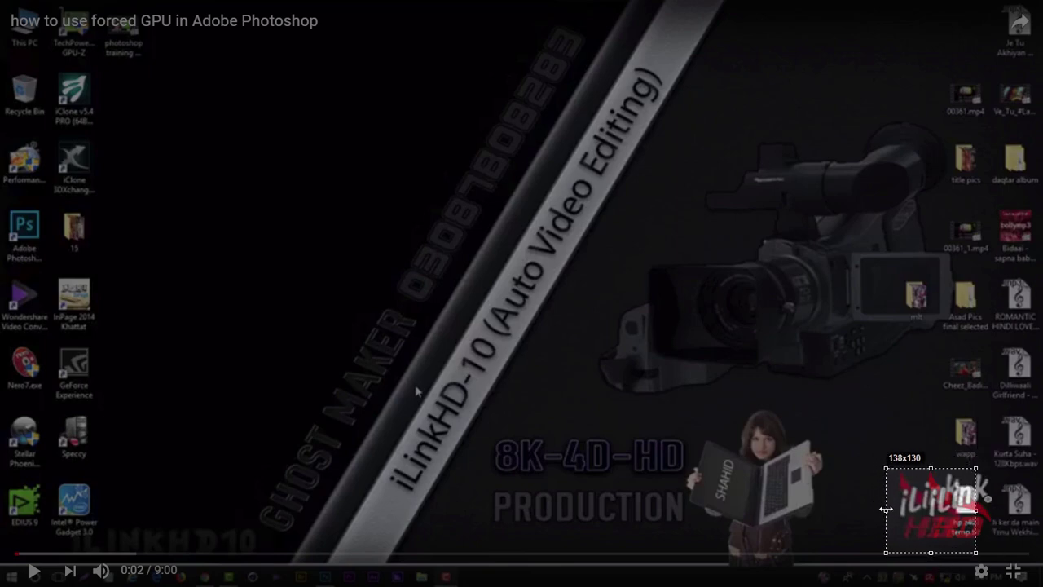
drag(931, 468, 930, 465)
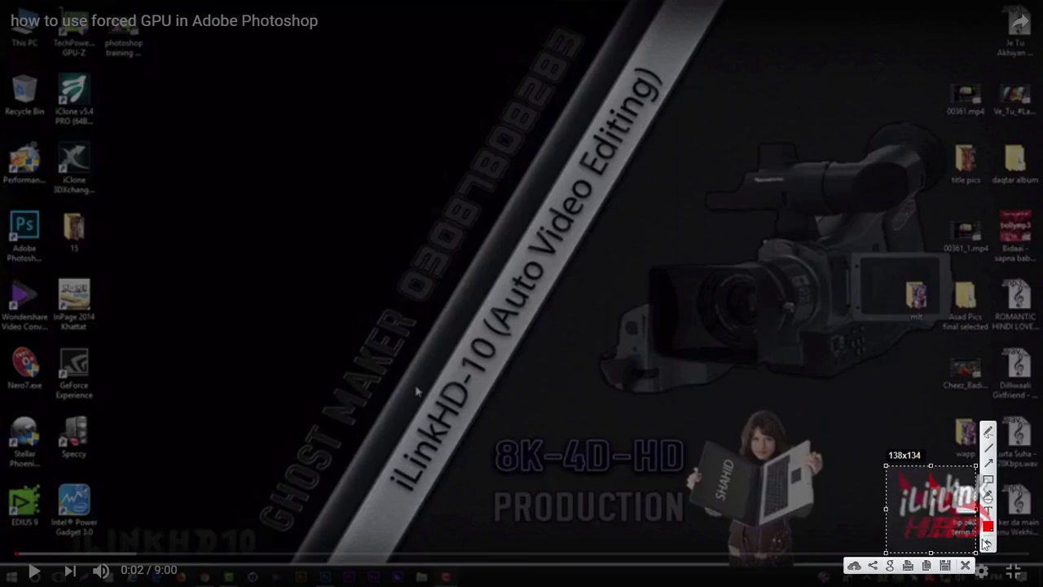
drag(930, 551, 931, 548)
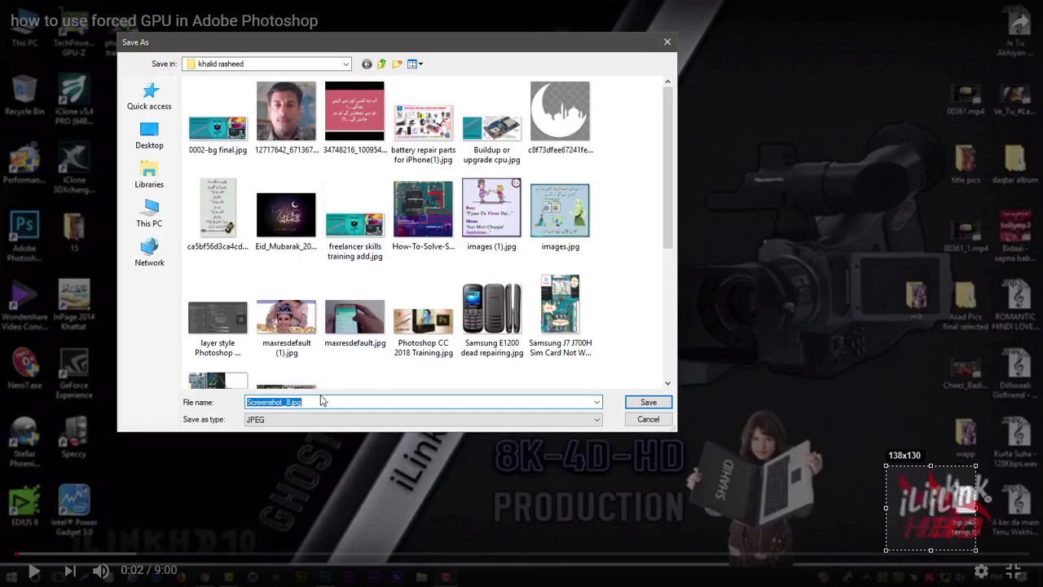
Step: Save the capture as 'logo size.jpg' in Pictures > 01.001-ilinkhd
text(logo)
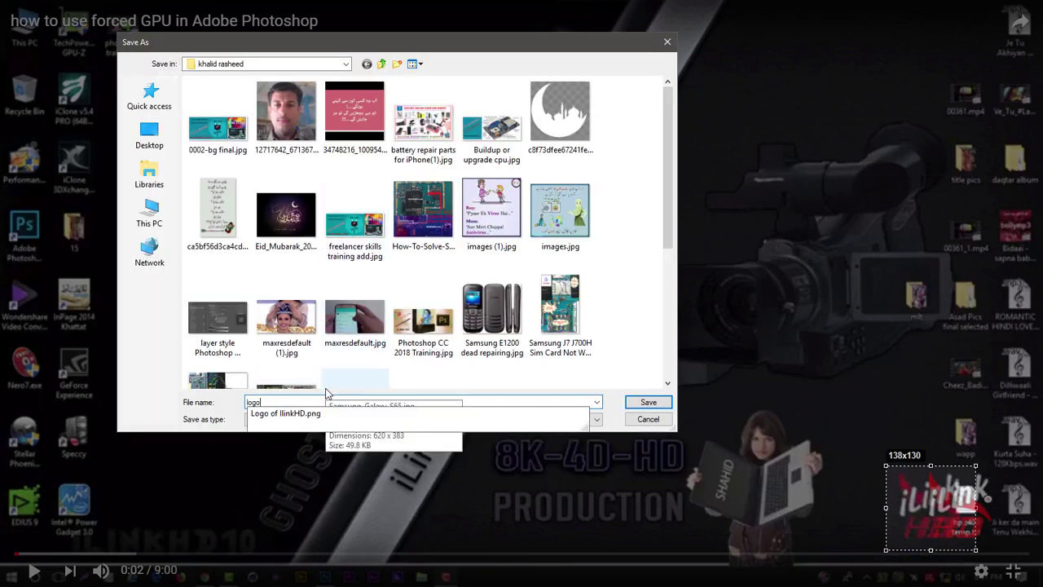
text( size)
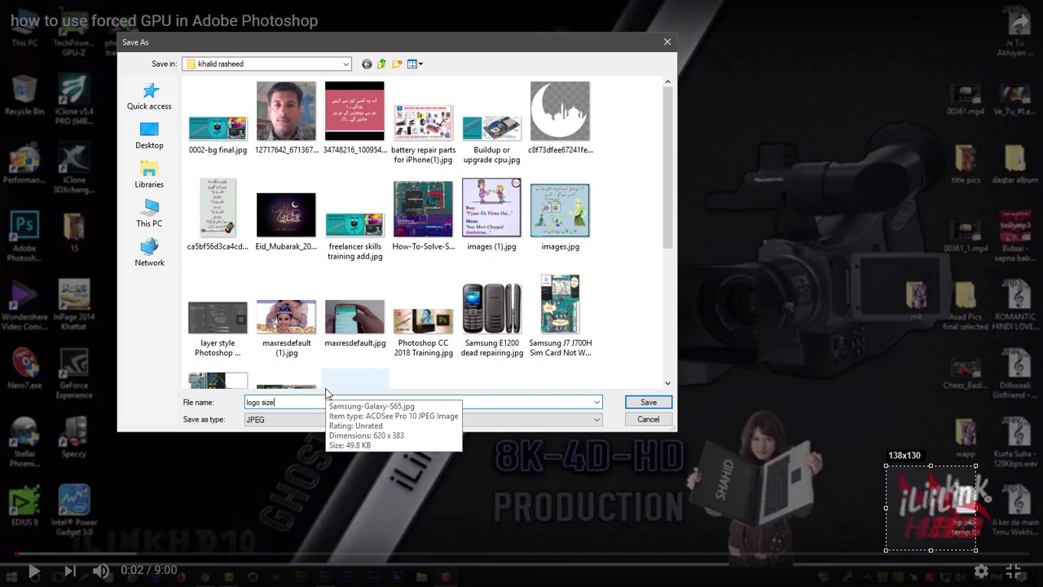
click(286, 70)
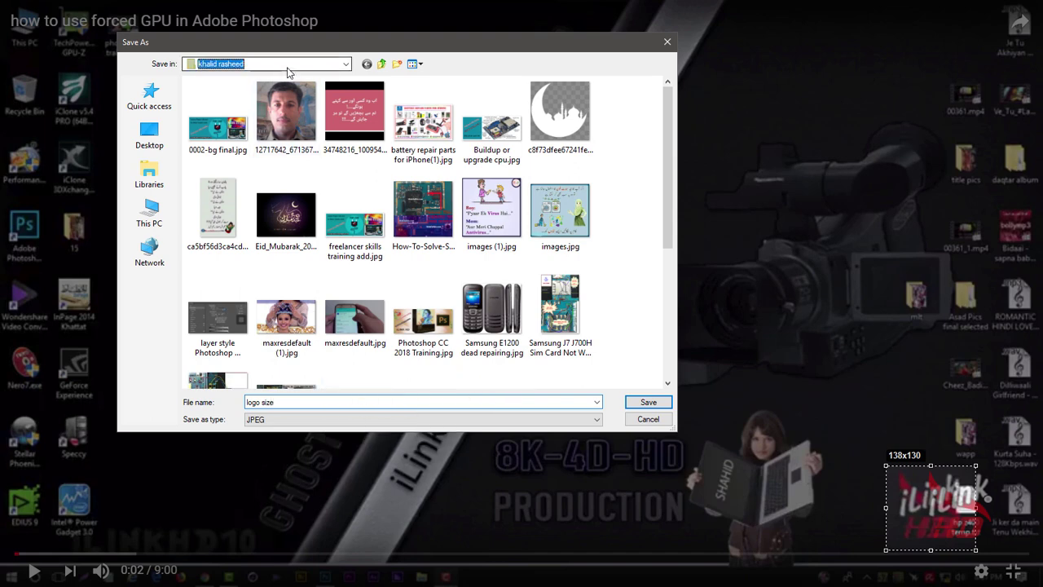
click(287, 72)
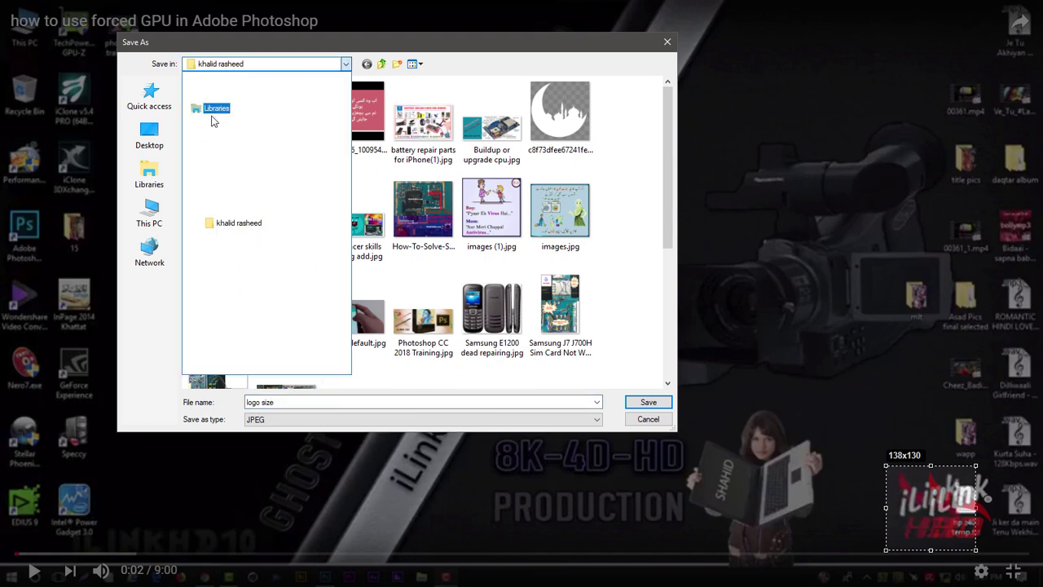
click(147, 175)
click(155, 183)
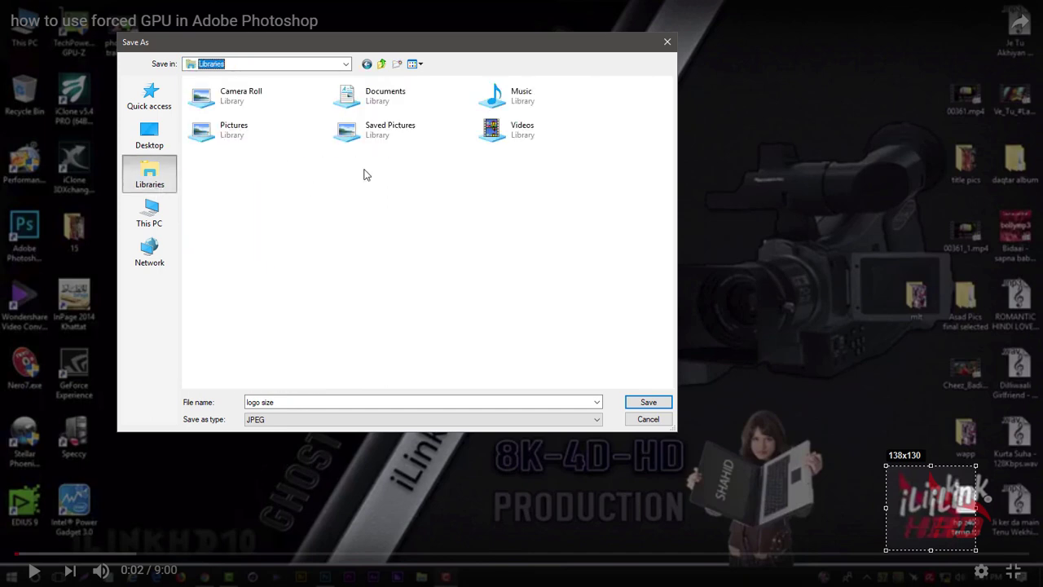
double_click(216, 130)
double_click(232, 123)
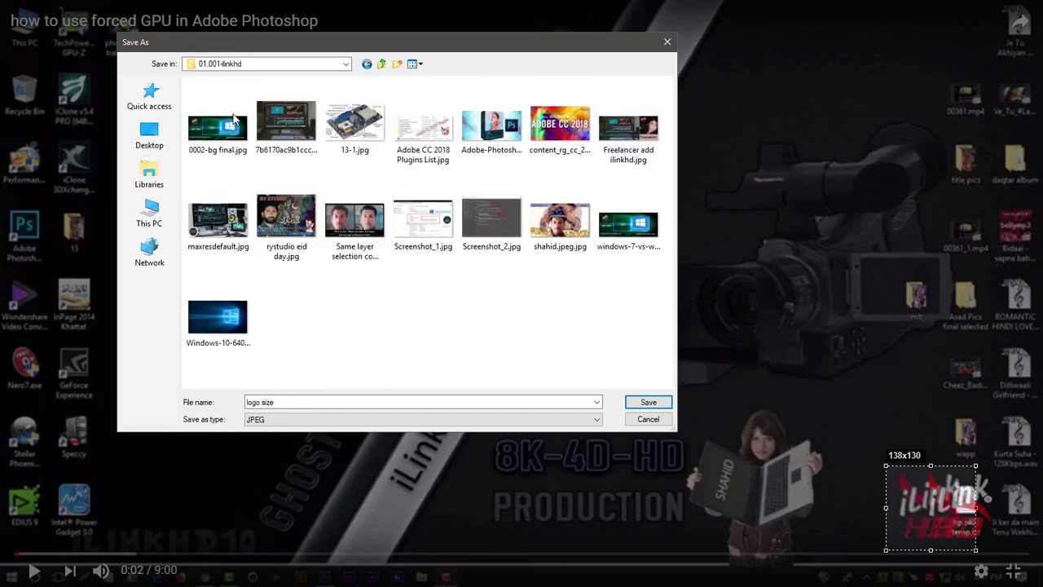
click(640, 402)
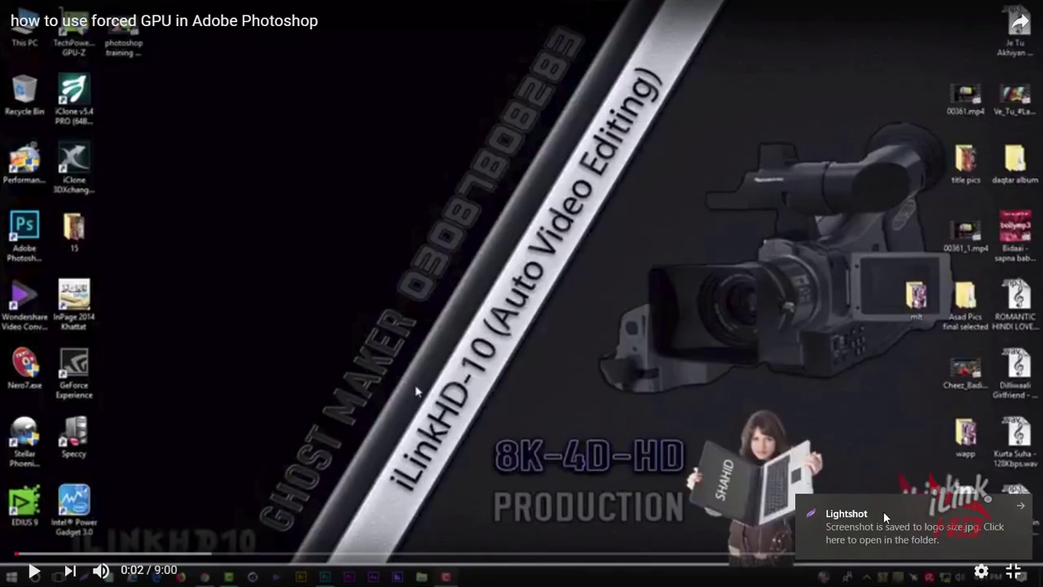
Step: Open the 01.001-ilinkhd folder and preview watermark Final.png
click(885, 518)
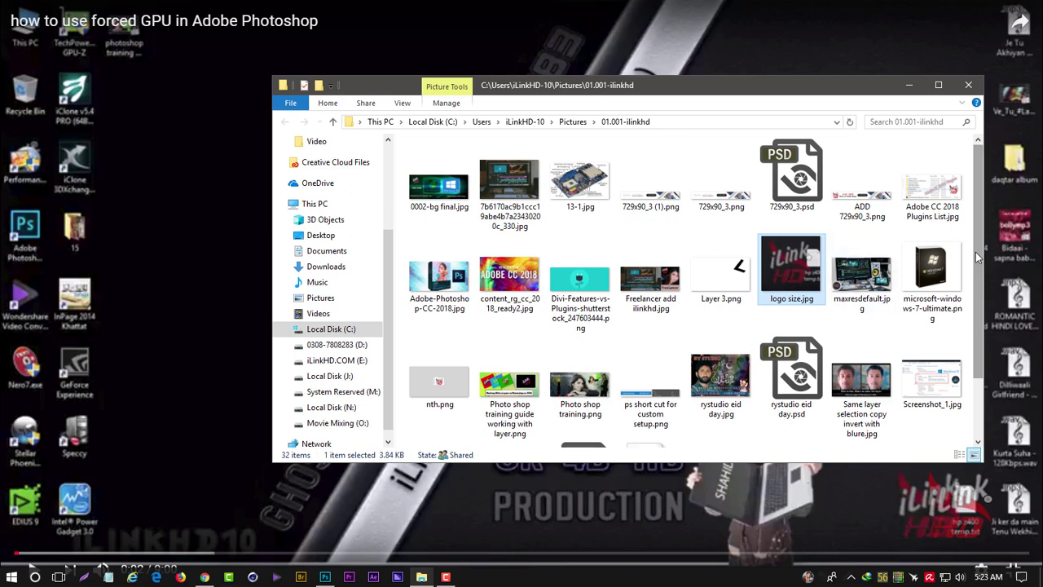
drag(982, 245, 981, 255)
mouse_move(979, 275)
mouse_down()
mouse_move(979, 311)
mouse_move(985, 238)
mouse_move(981, 324)
mouse_up()
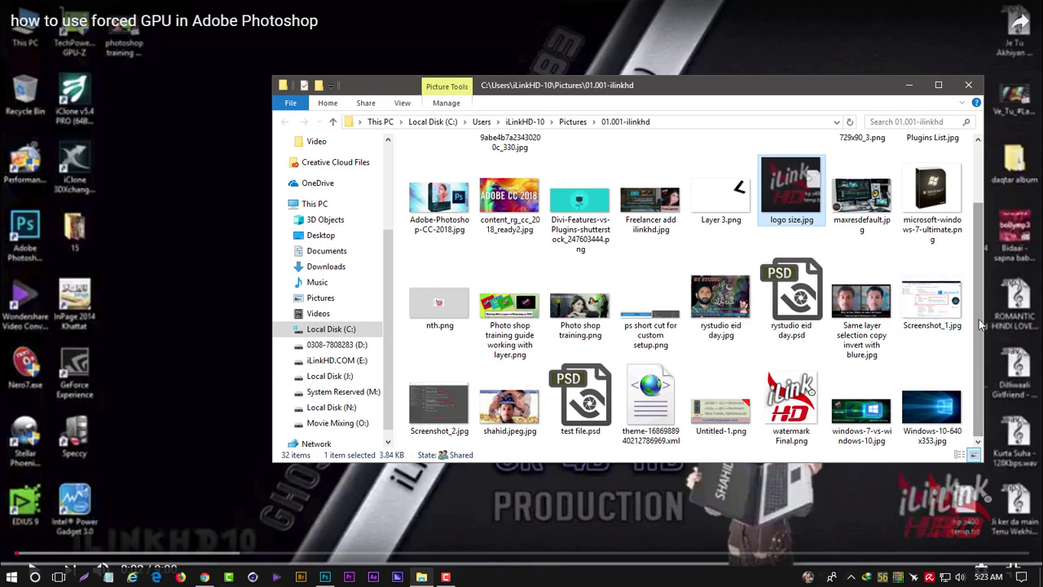
double_click(806, 391)
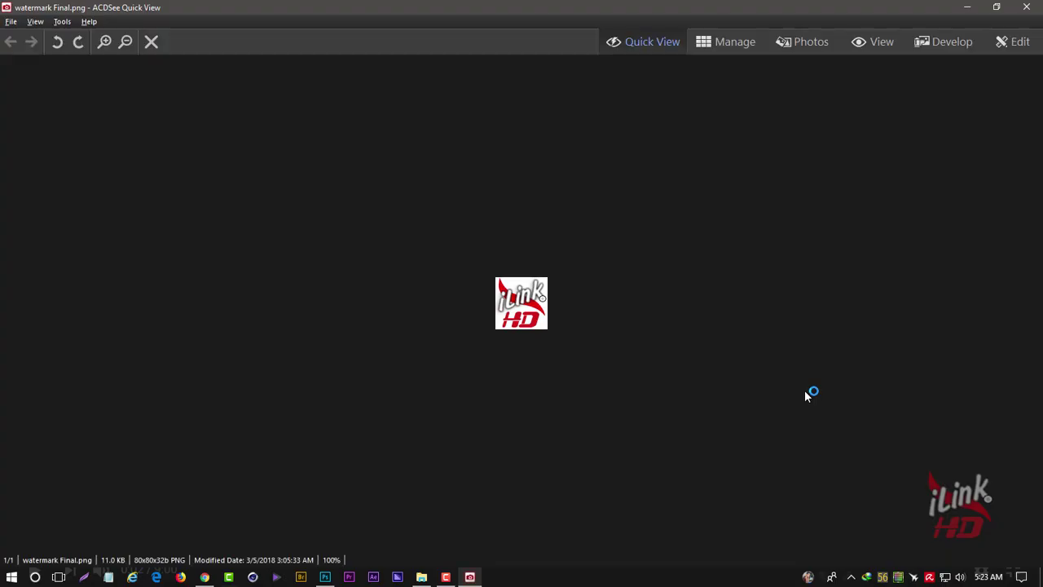
click(1039, 7)
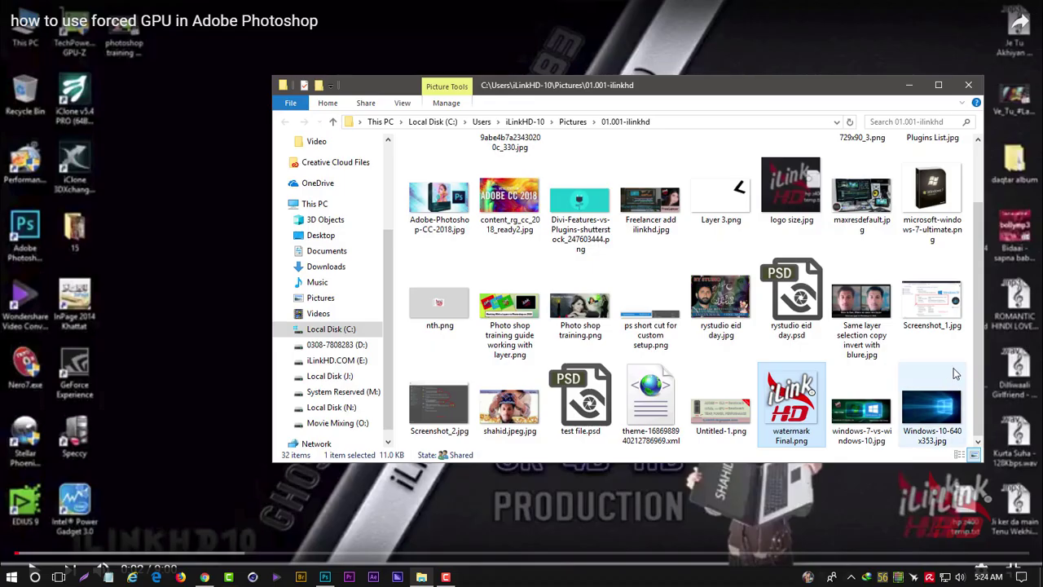
click(924, 407)
Step: Preview the 138×130 logo size.jpg and drag it onto the Photoshop canvas
click(797, 191)
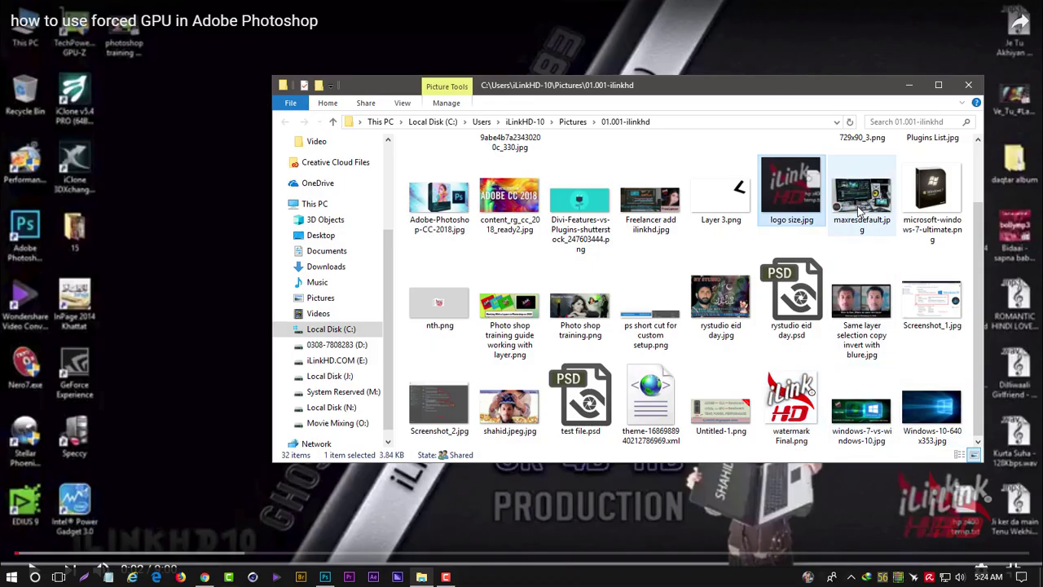
double_click(795, 192)
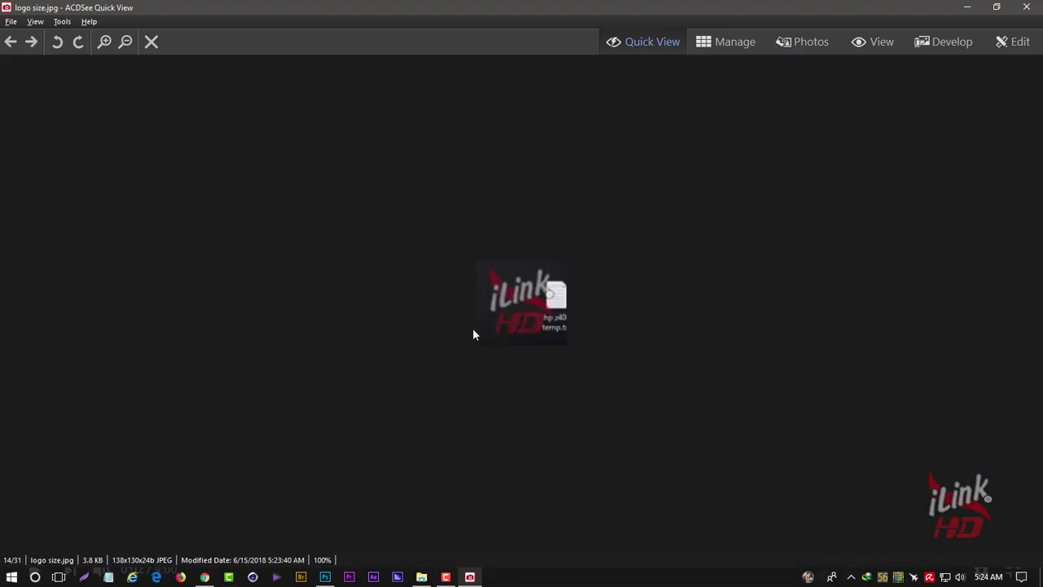
click(1020, 10)
mouse_move(784, 205)
mouse_down()
mouse_move(351, 497)
mouse_move(324, 579)
mouse_move(484, 316)
mouse_up()
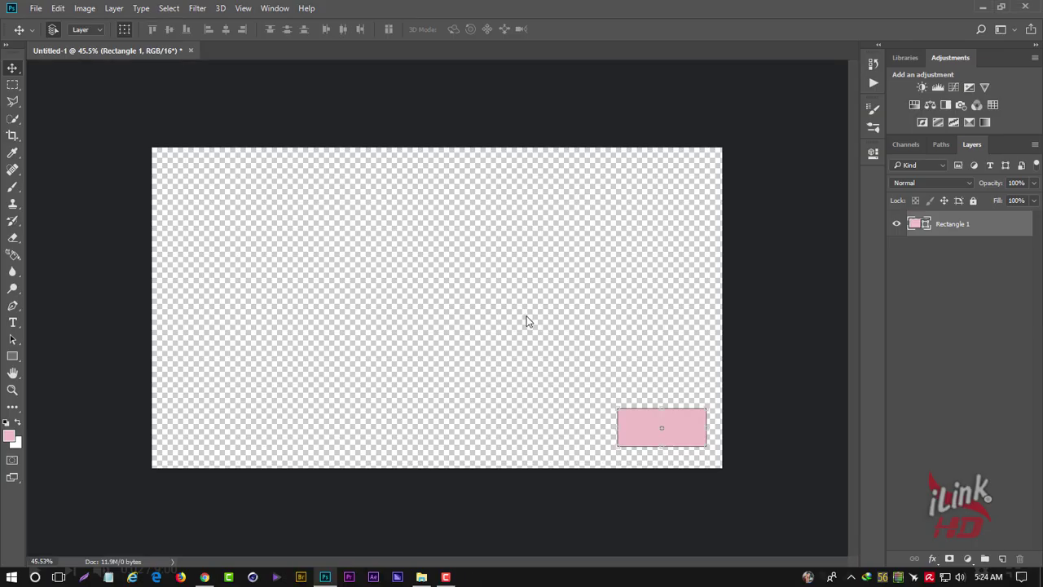
Step: Commit the placed 'logo size' image and delete the pink Rectangle 1
click(436, 30)
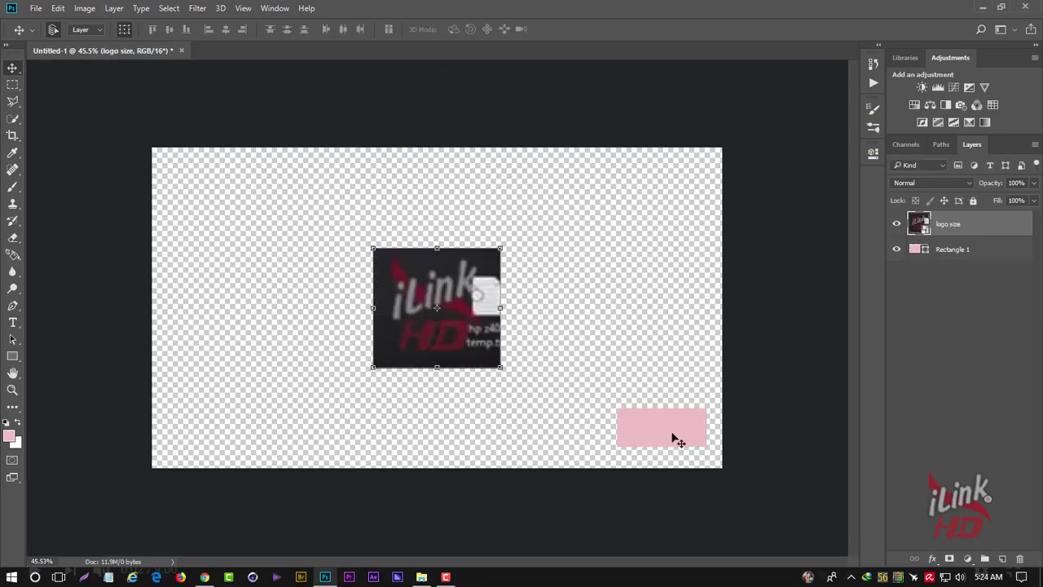
click(670, 427)
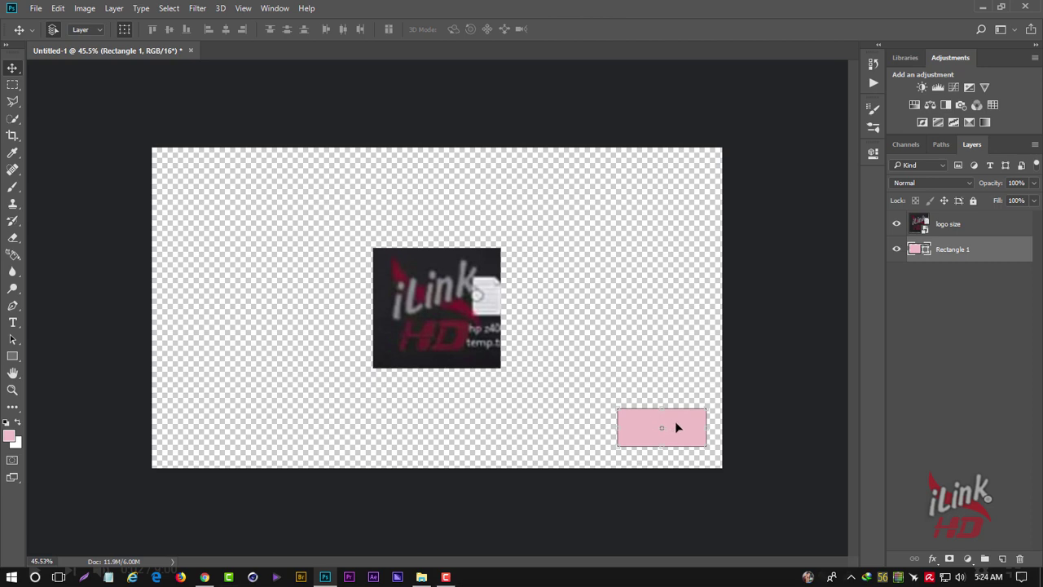
key(Delete)
Step: Move the 'logo size' image from the bottom-right to the centre of the canvas
drag(454, 299, 660, 376)
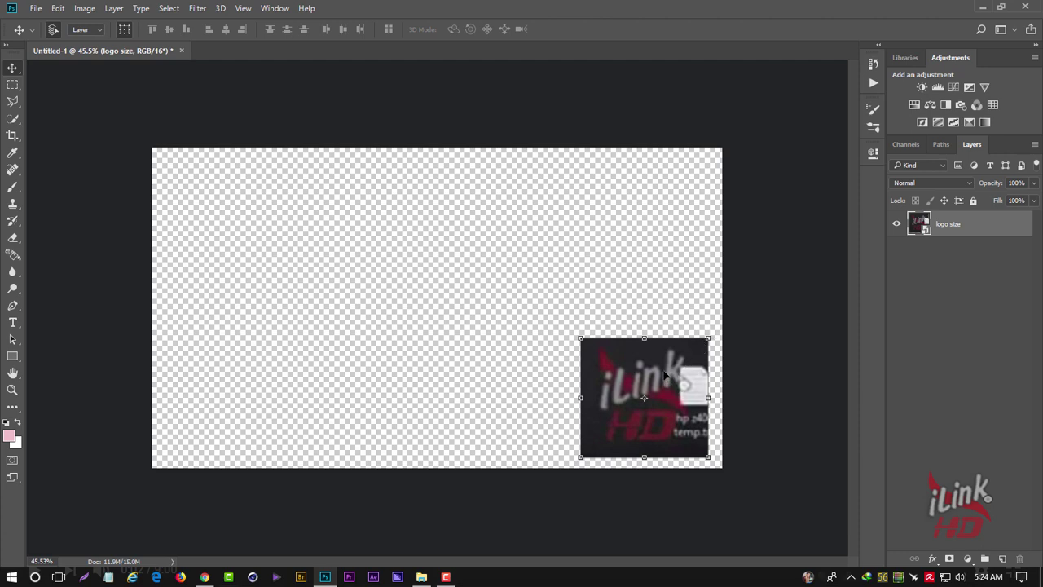
mouse_move(665, 375)
mouse_down()
mouse_move(443, 274)
mouse_move(427, 255)
mouse_move(678, 379)
mouse_up()
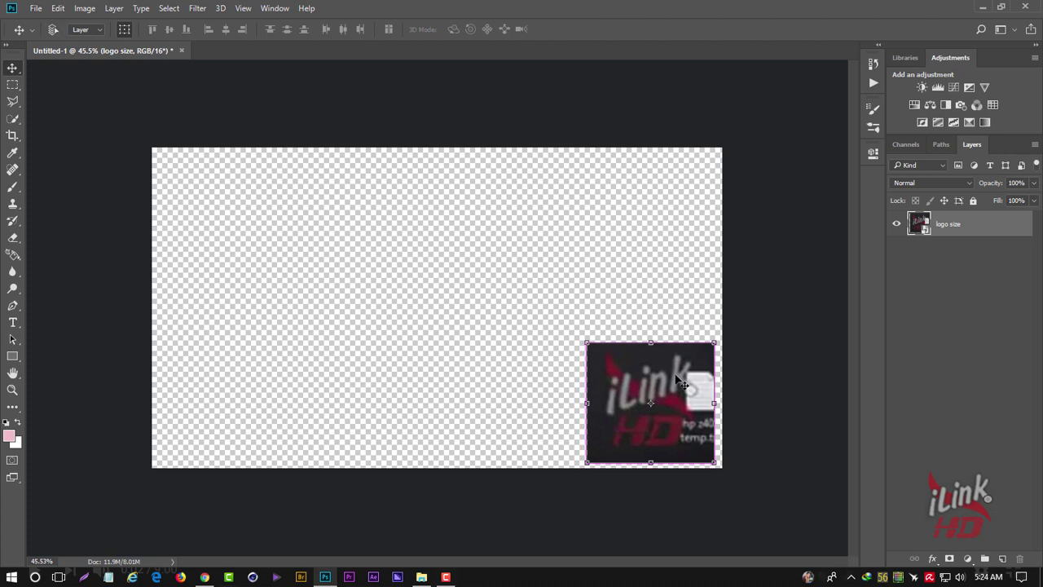
click(538, 269)
key(Tab)
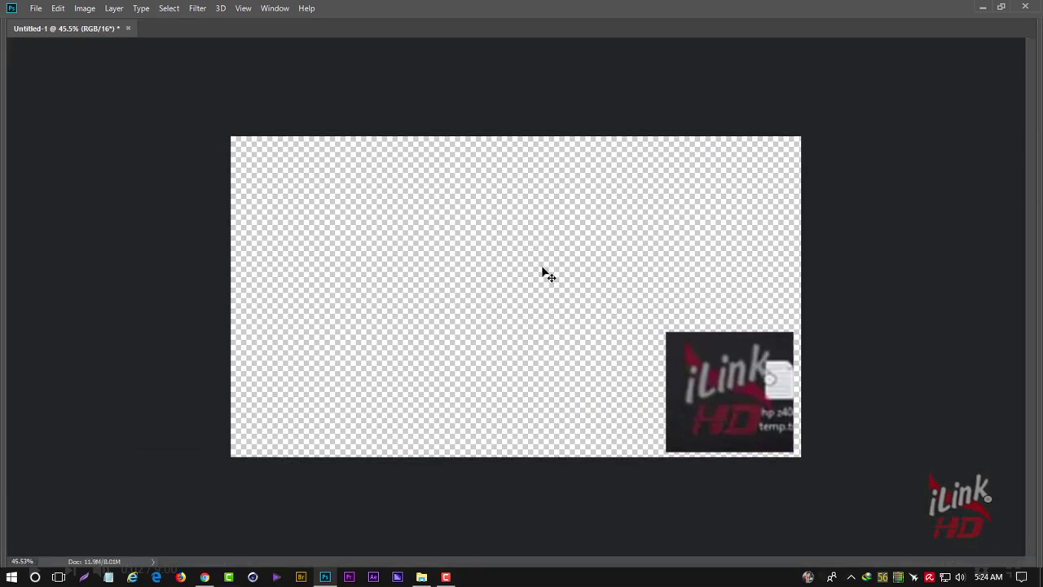
key(Tab)
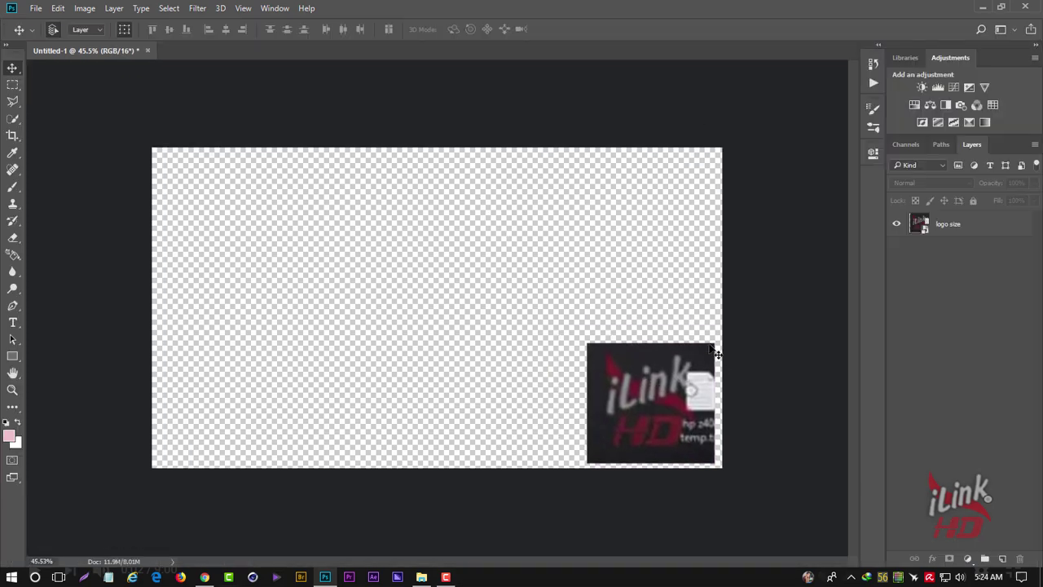
drag(656, 371, 434, 261)
Step: Draw a rectangle over the logo and set its fill to white
click(531, 259)
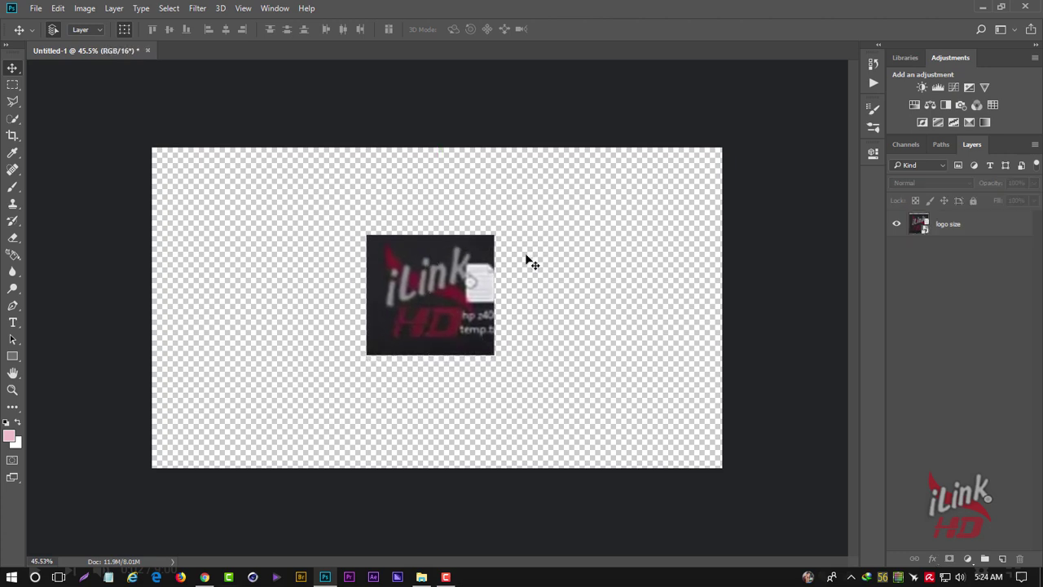
click(12, 356)
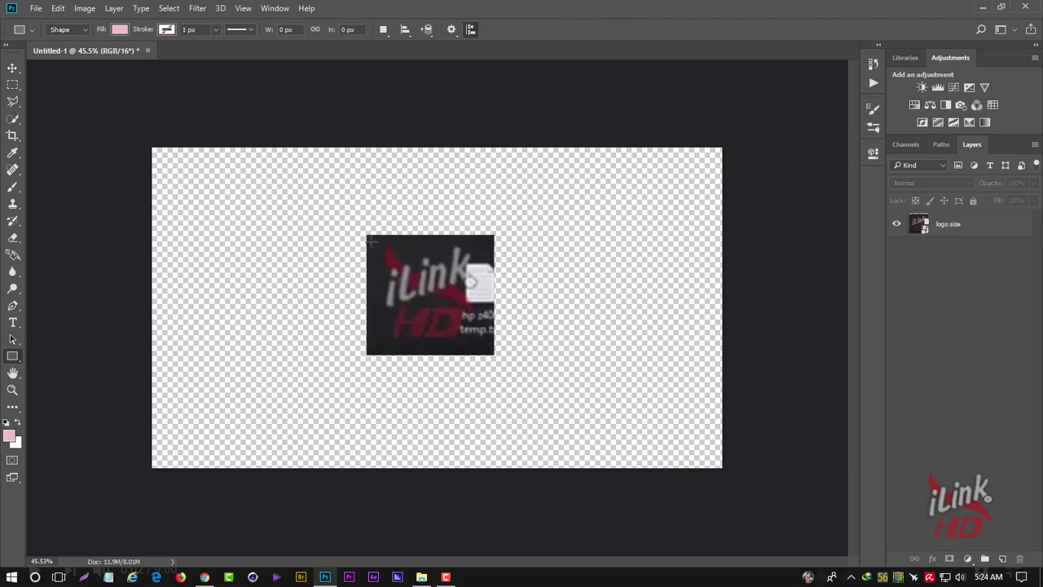
drag(364, 233, 493, 357)
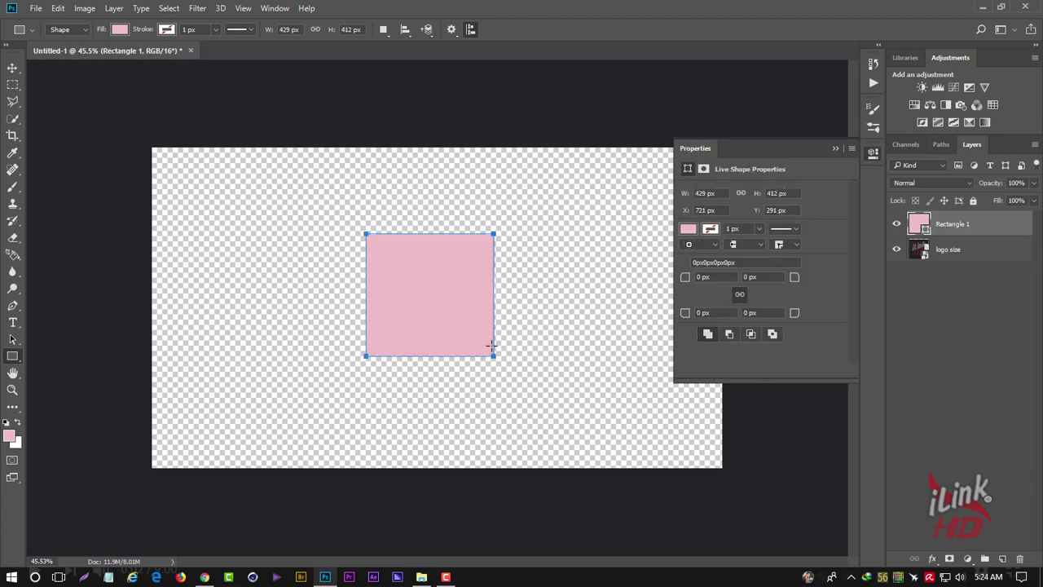
click(688, 229)
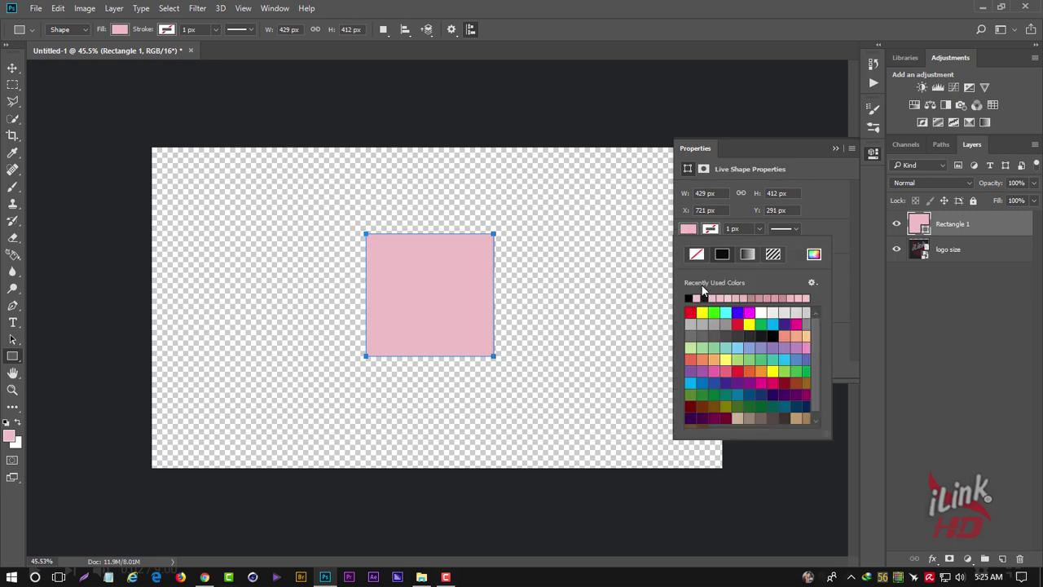
click(696, 255)
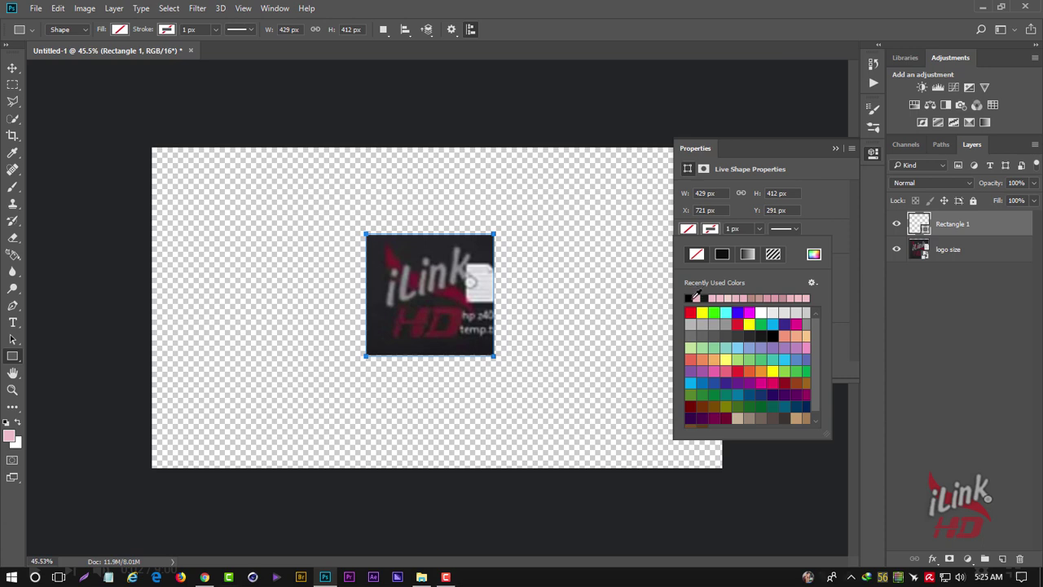
click(761, 312)
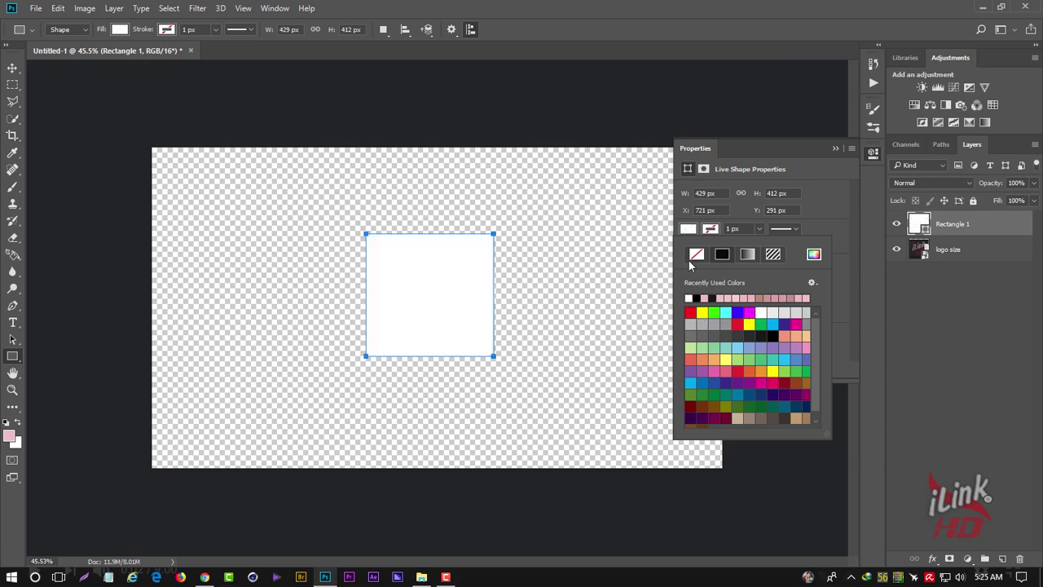
Step: Close the shape properties and deselect the white rectangle with the Move tool
click(835, 151)
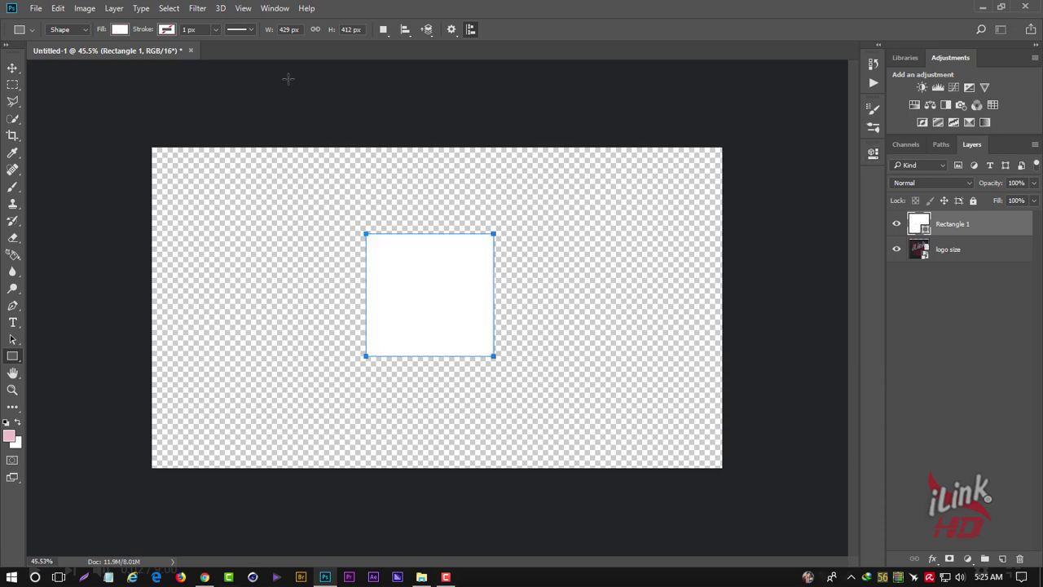
click(12, 67)
click(368, 123)
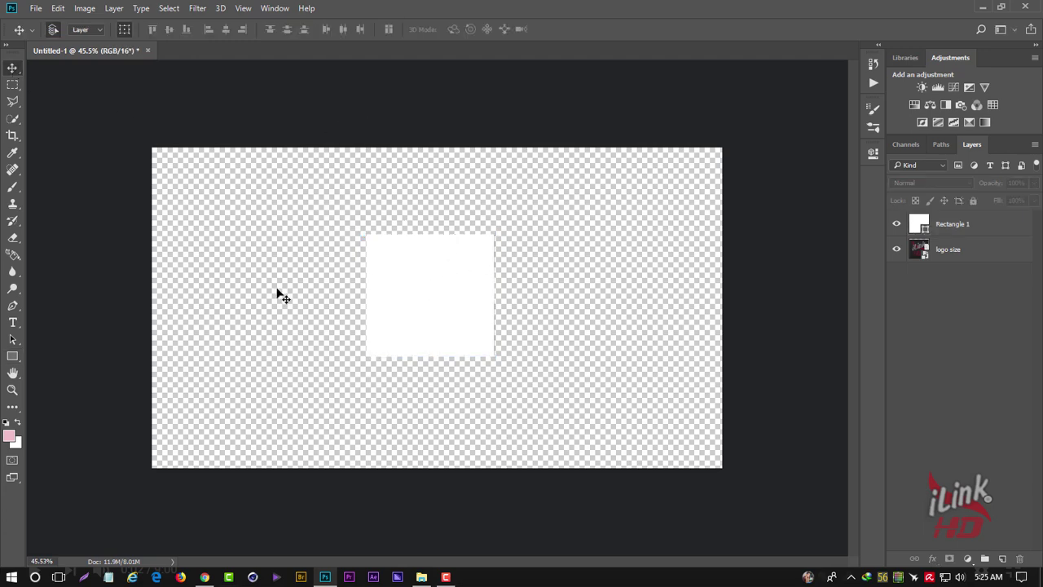
click(12, 323)
Step: Type 'iLink' left of the white square in black (000000) and commit it
click(235, 295)
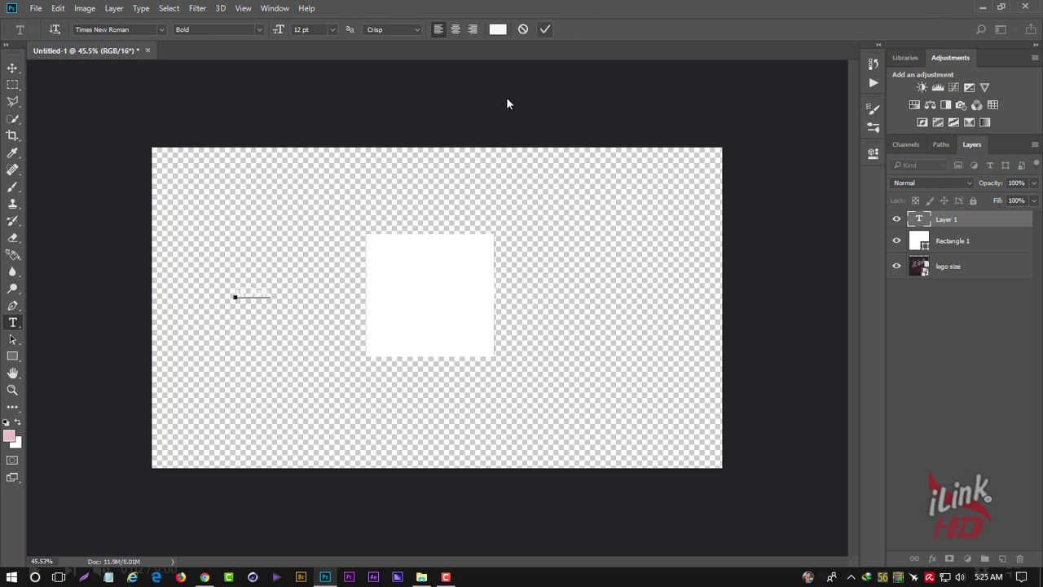
drag(272, 291, 119, 295)
click(498, 30)
text(000000)
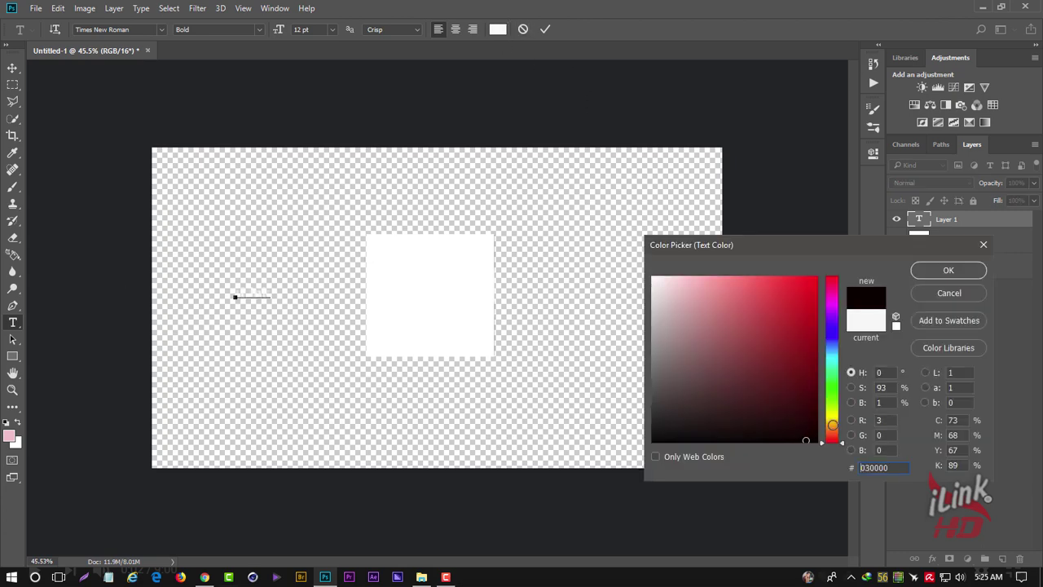
click(949, 267)
click(544, 30)
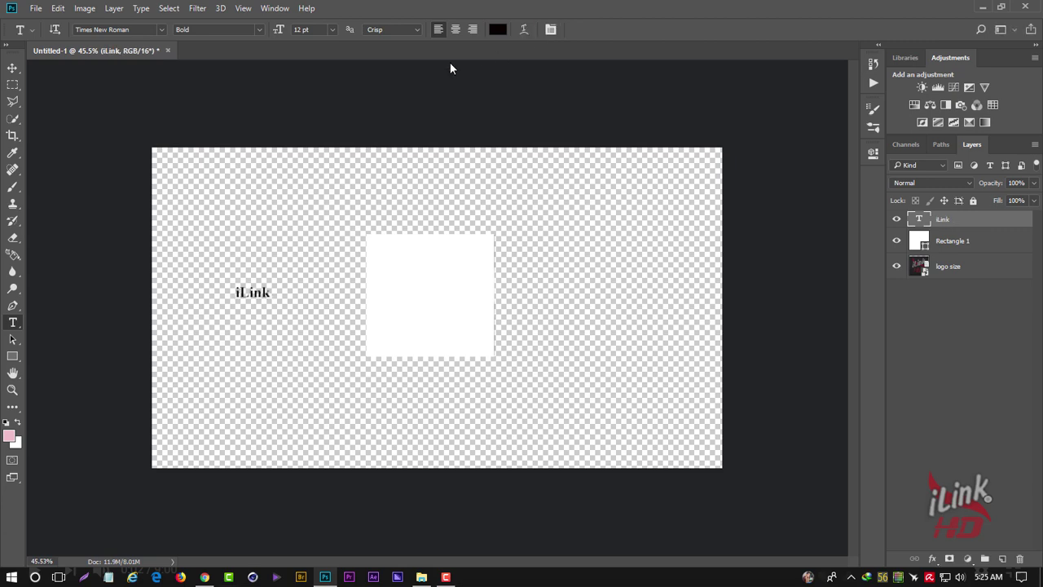
Step: Enlarge iLink to about 320%, keeping Times New Roman Bold after previewing another font
click(12, 68)
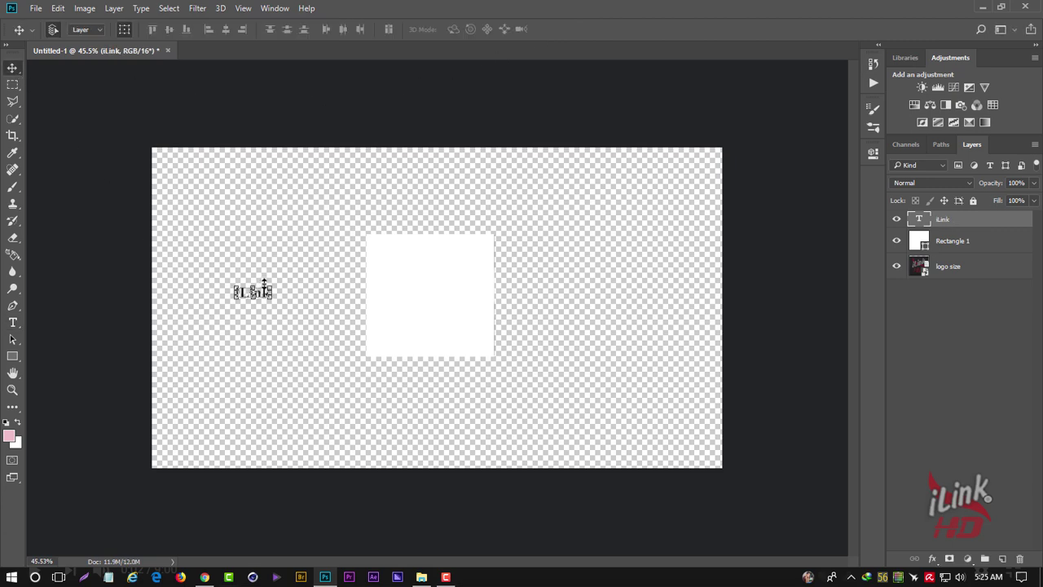
mouse_move(271, 285)
mouse_down()
mouse_move(389, 249)
mouse_move(384, 261)
mouse_move(323, 279)
mouse_move(314, 311)
mouse_up()
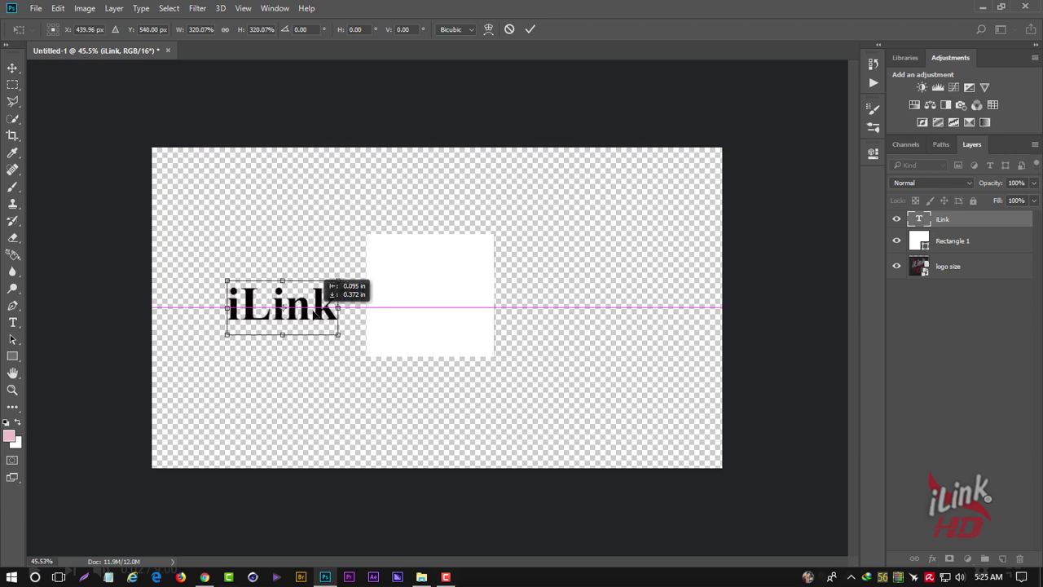
click(531, 29)
double_click(921, 220)
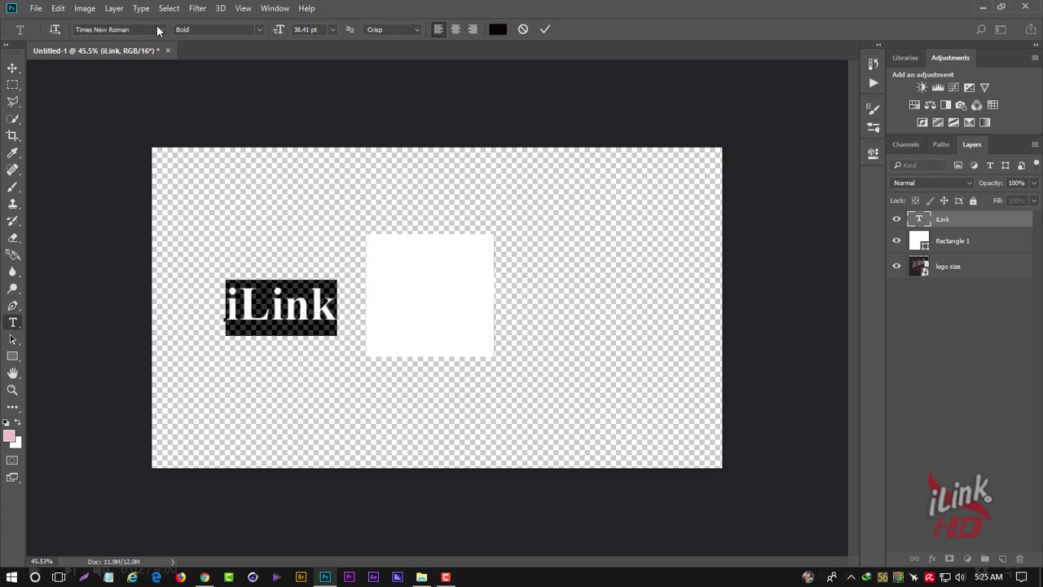
click(162, 30)
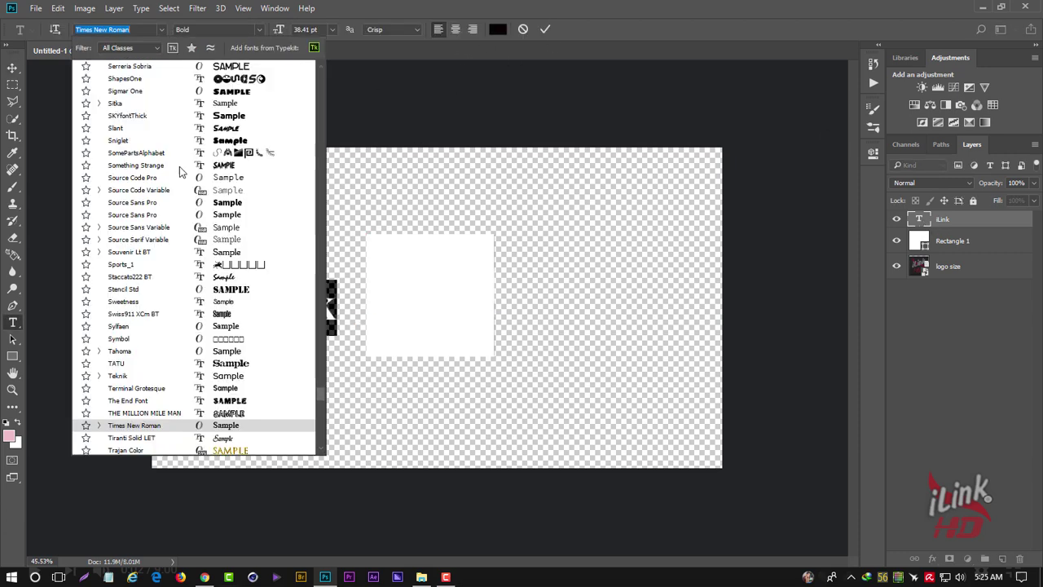
click(210, 213)
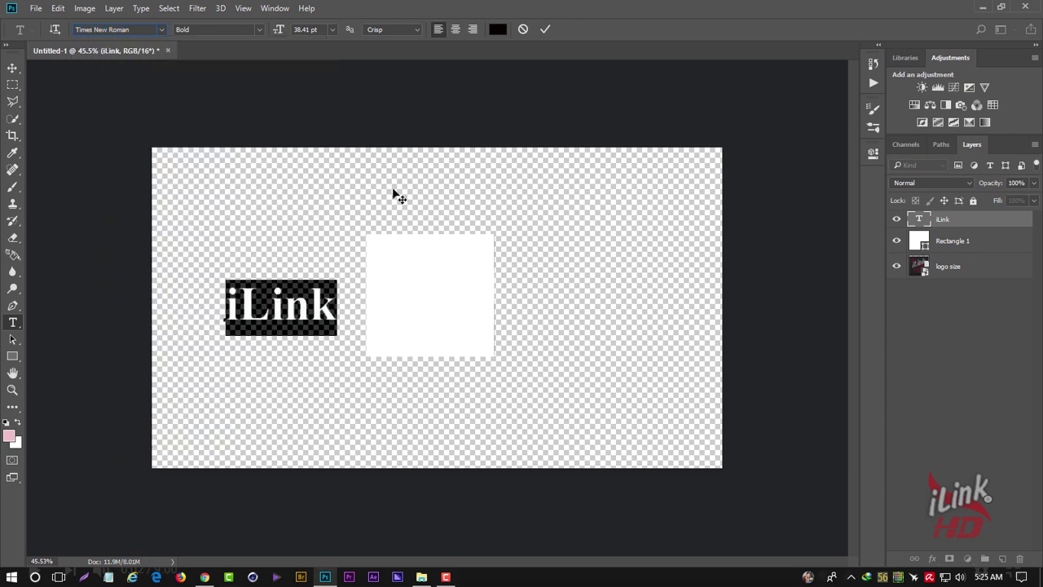
click(13, 68)
Step: Center the iLink text in the view and bring up the Start menu
scroll(330, 151, up, 2)
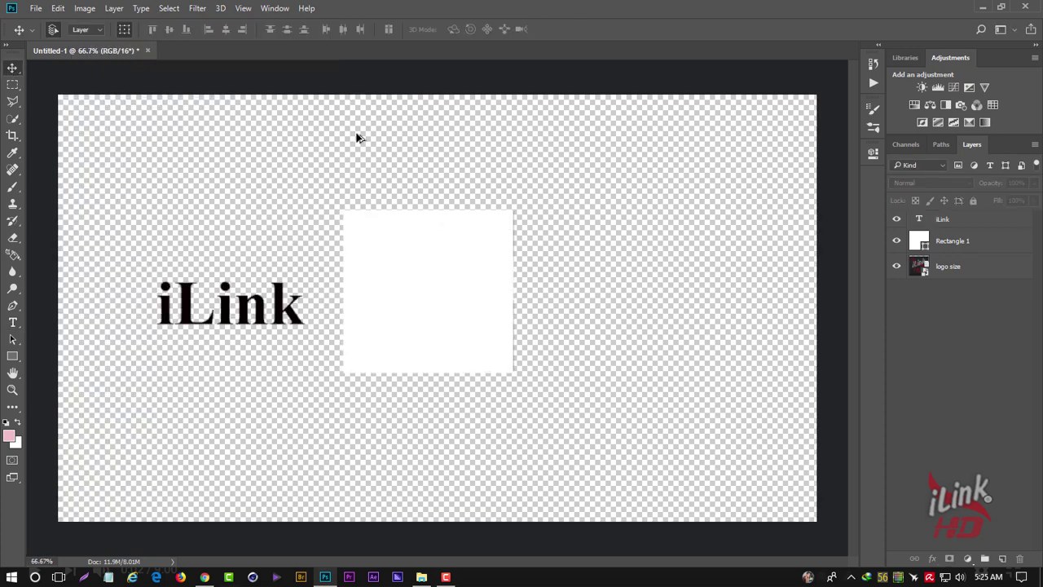
scroll(356, 135, up, 1)
drag(266, 182, 608, 139)
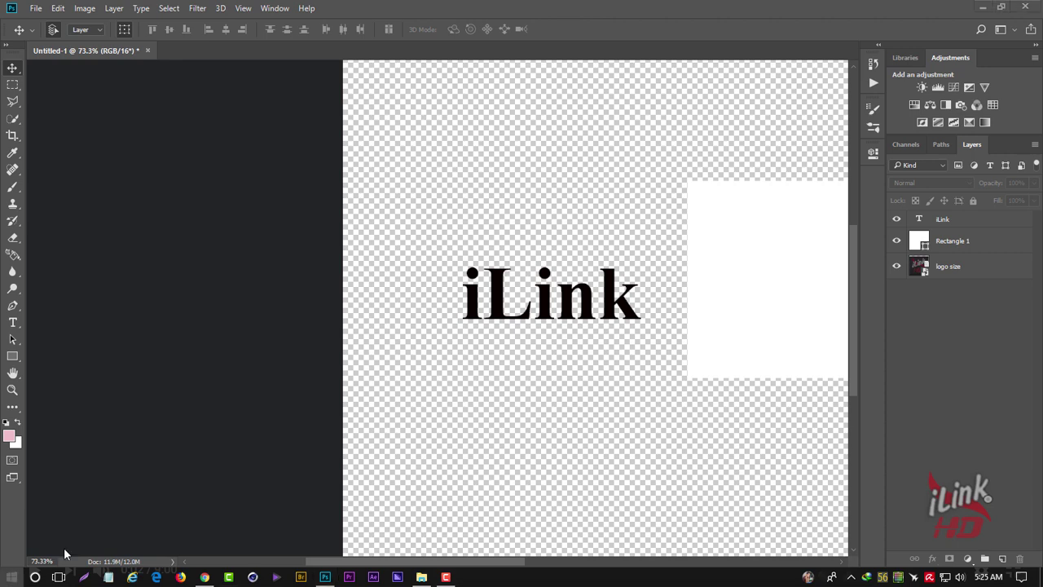
click(13, 577)
Step: Browse to E:\002_MYdoc.COM\ADOBE 2018\Adobe 2018 PLUGIN,S\1.000-Fonts Pro\downloaded
key(super+e)
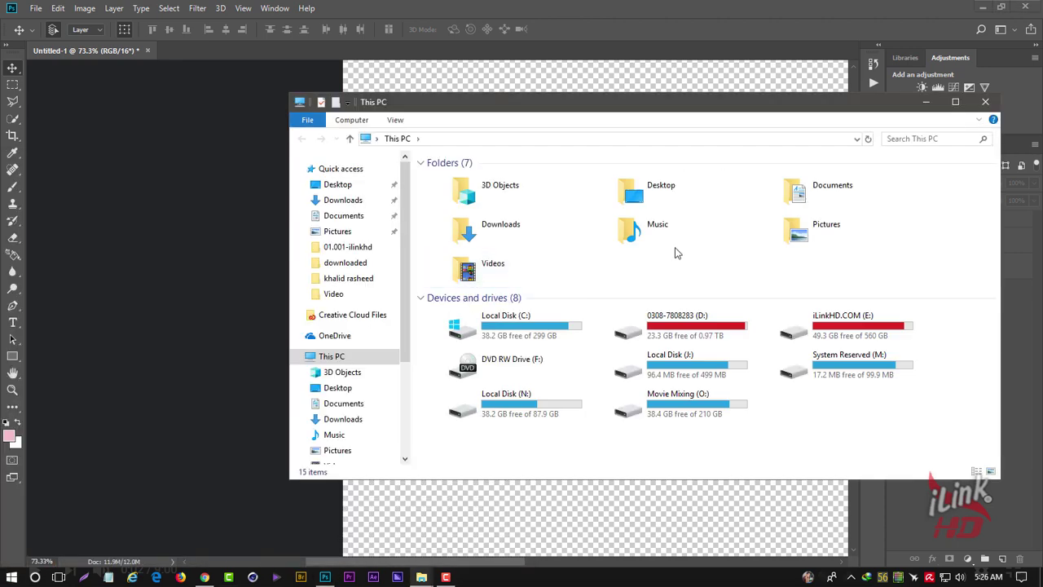
double_click(778, 330)
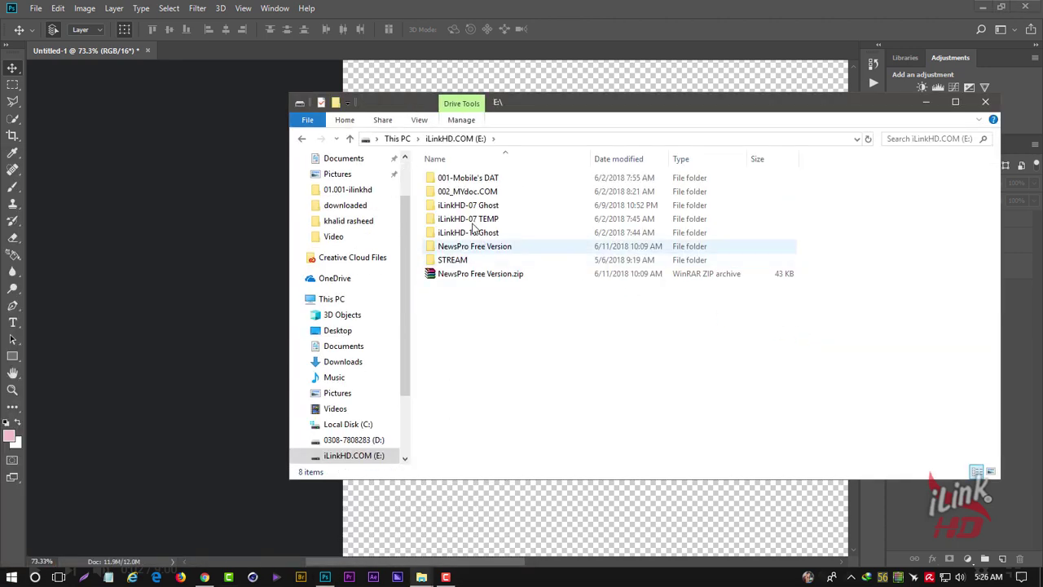
double_click(477, 191)
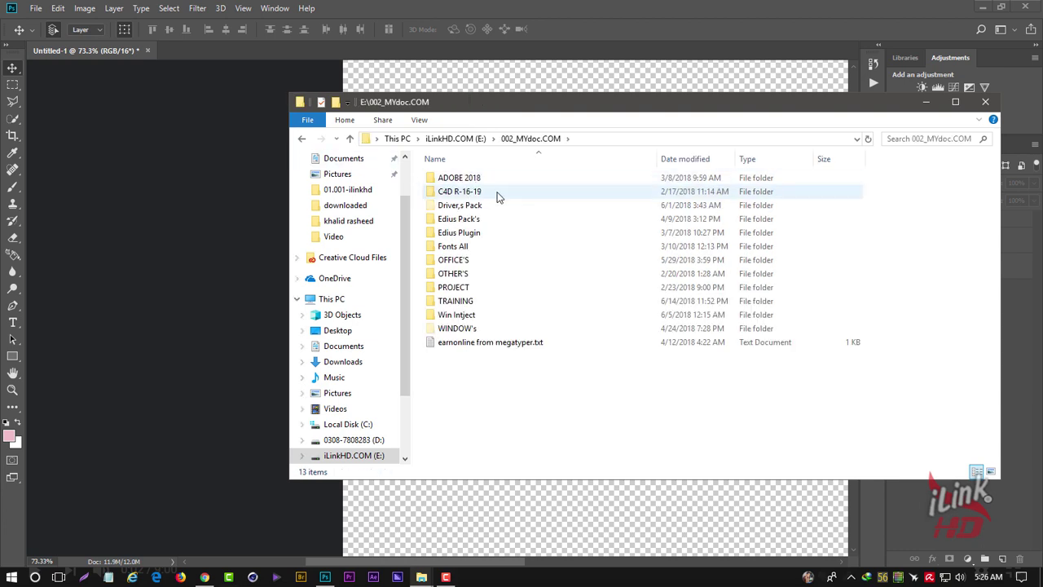
double_click(479, 180)
double_click(472, 205)
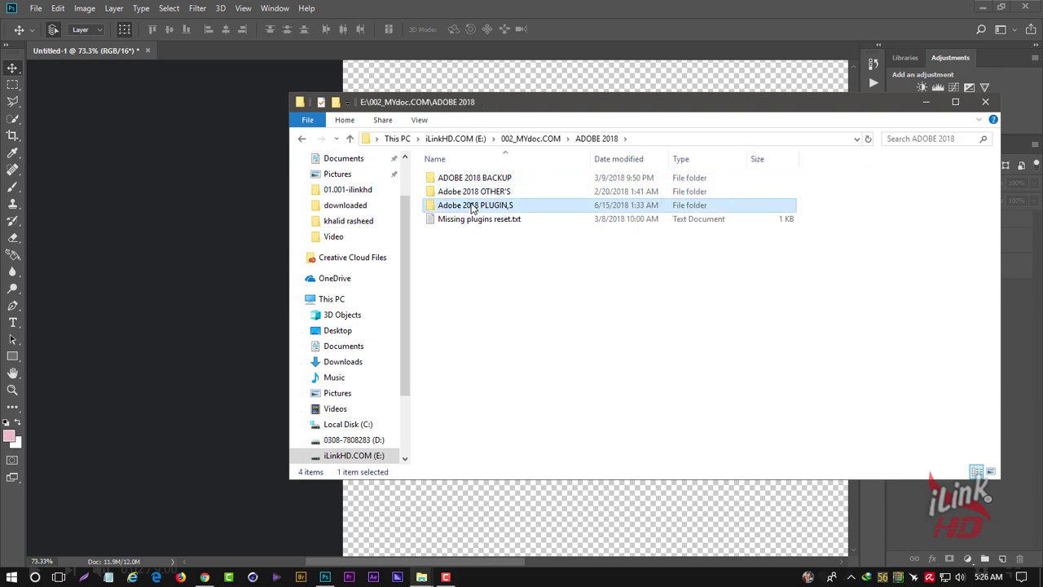
double_click(462, 178)
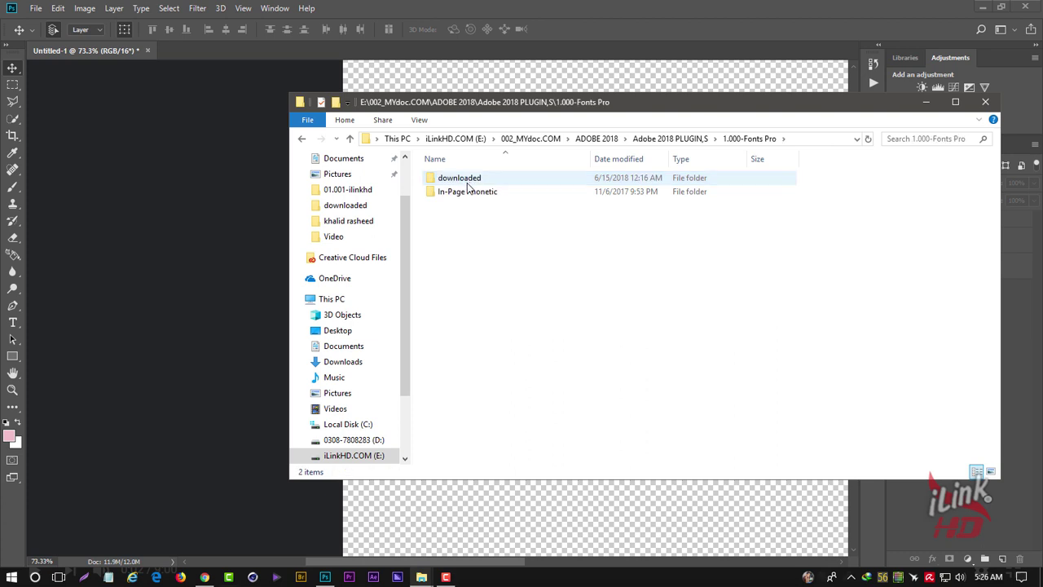
double_click(466, 180)
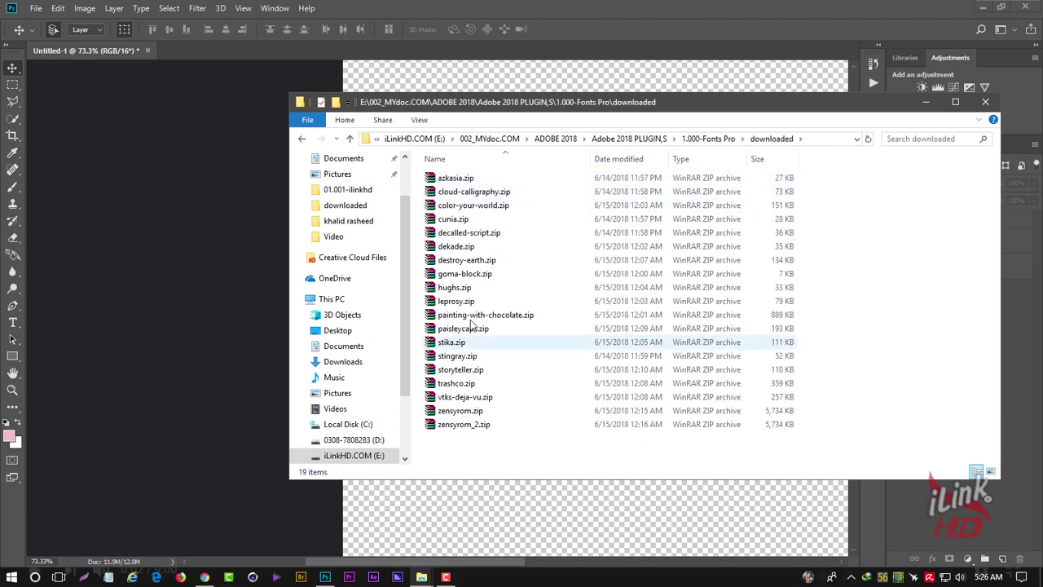
mouse_move(485, 315)
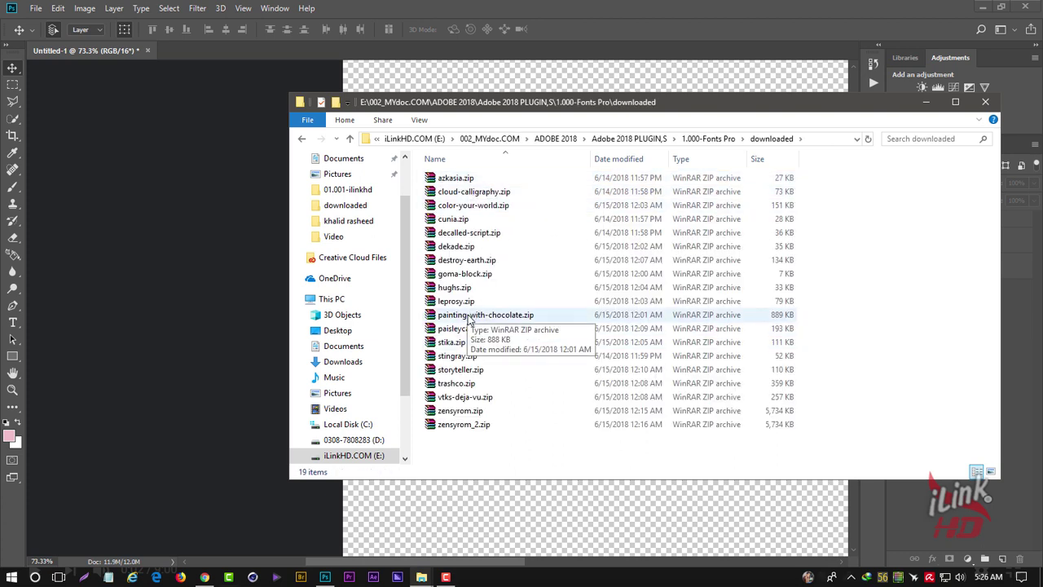
Step: Extract painting-with-chocolate.zip and copy the four files in Painting_With_Chocolate_regular
right_click(469, 318)
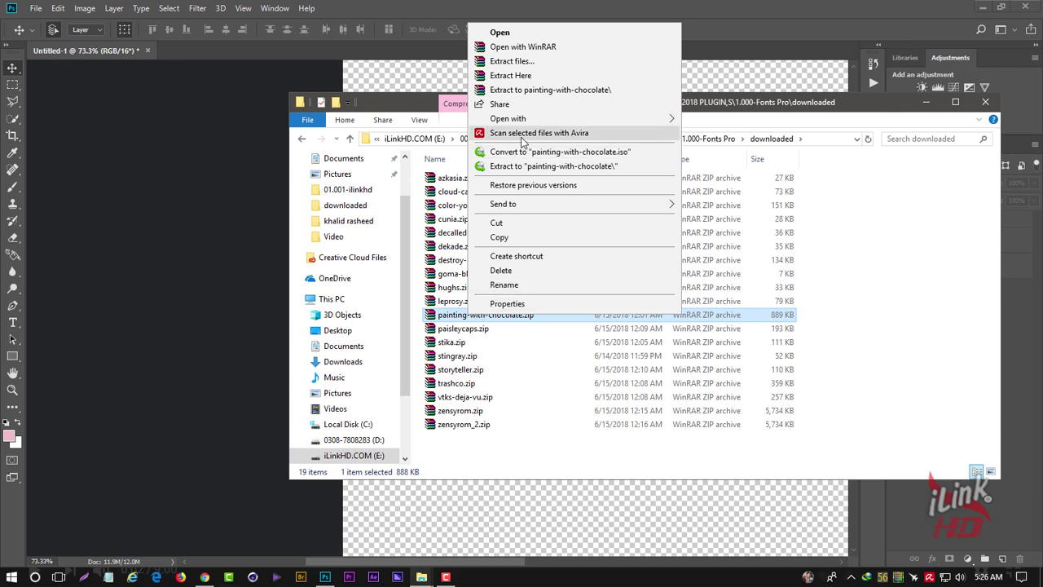
click(517, 91)
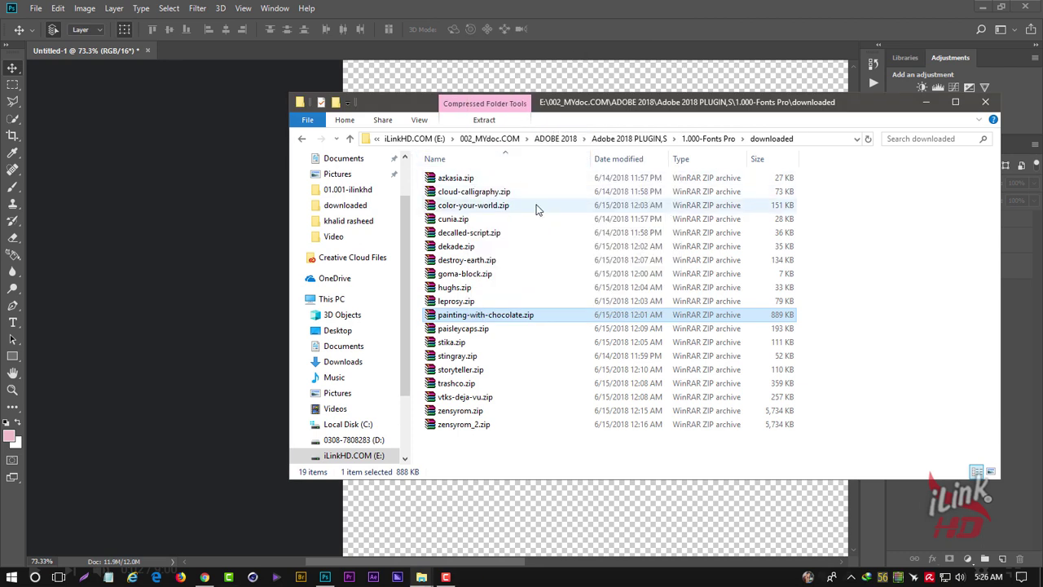
double_click(456, 178)
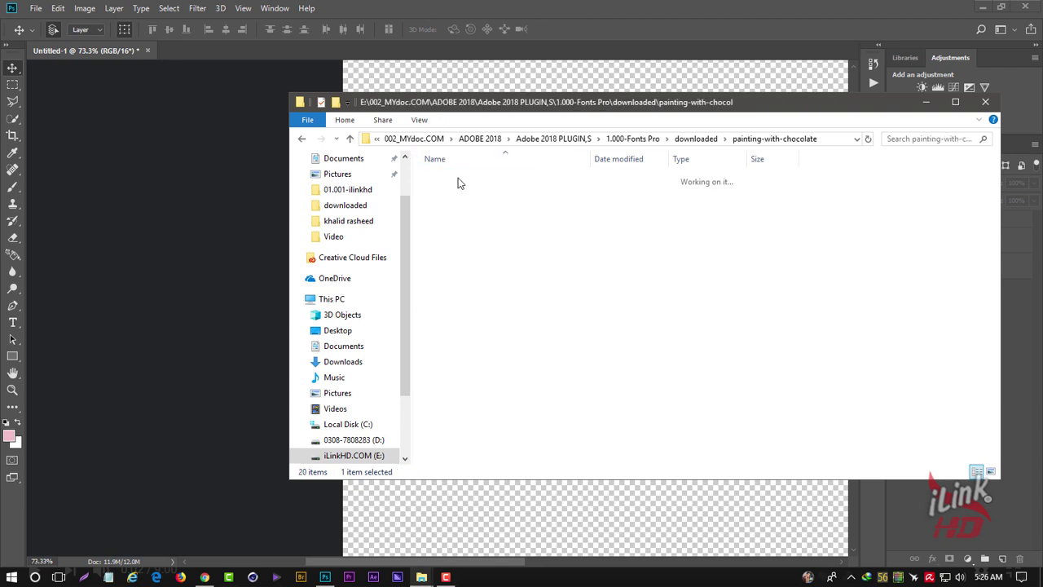
double_click(450, 198)
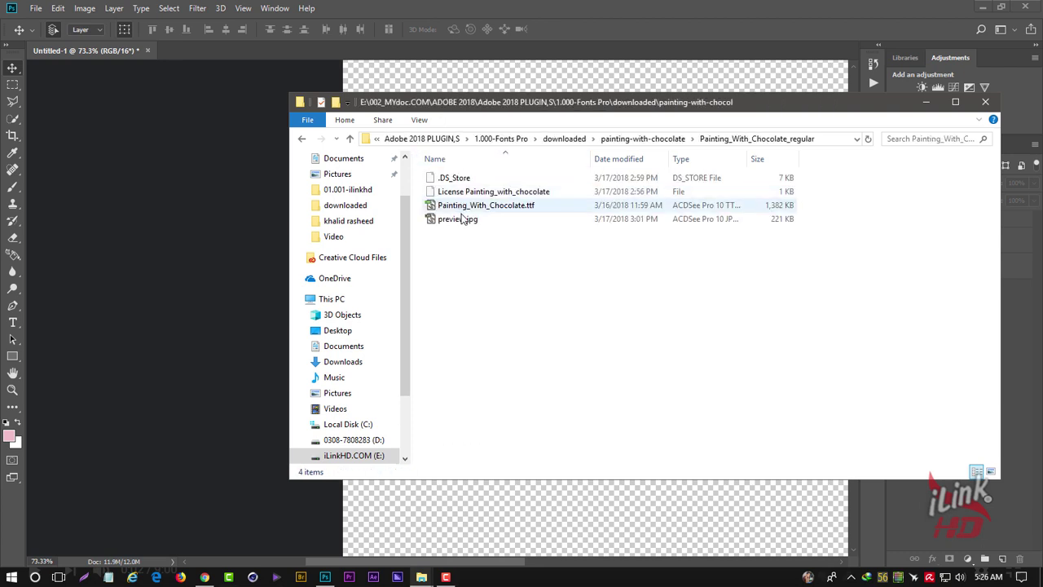
click(461, 221)
drag(460, 222, 457, 209)
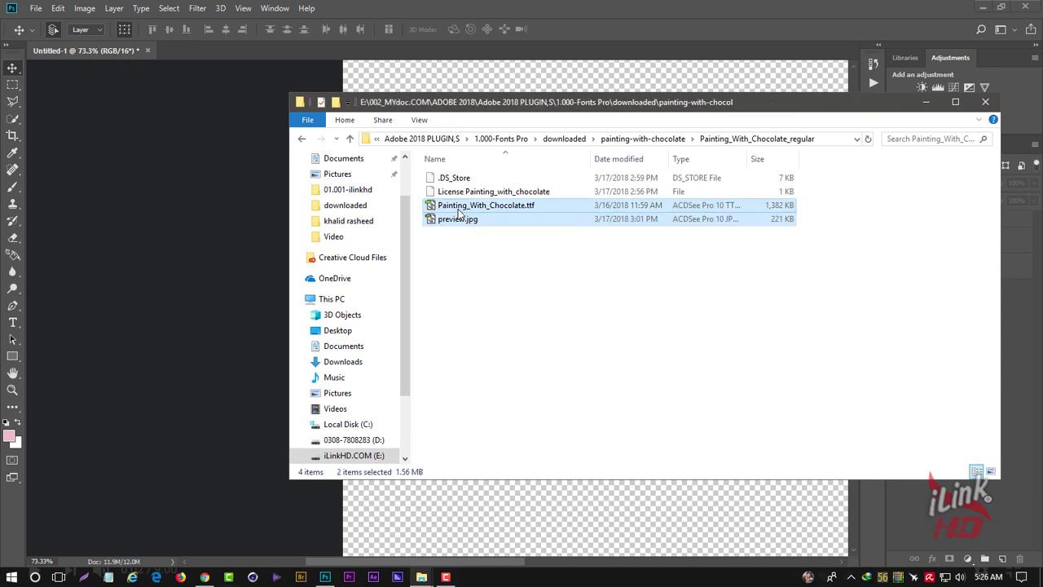
drag(482, 258, 444, 198)
right_click(444, 198)
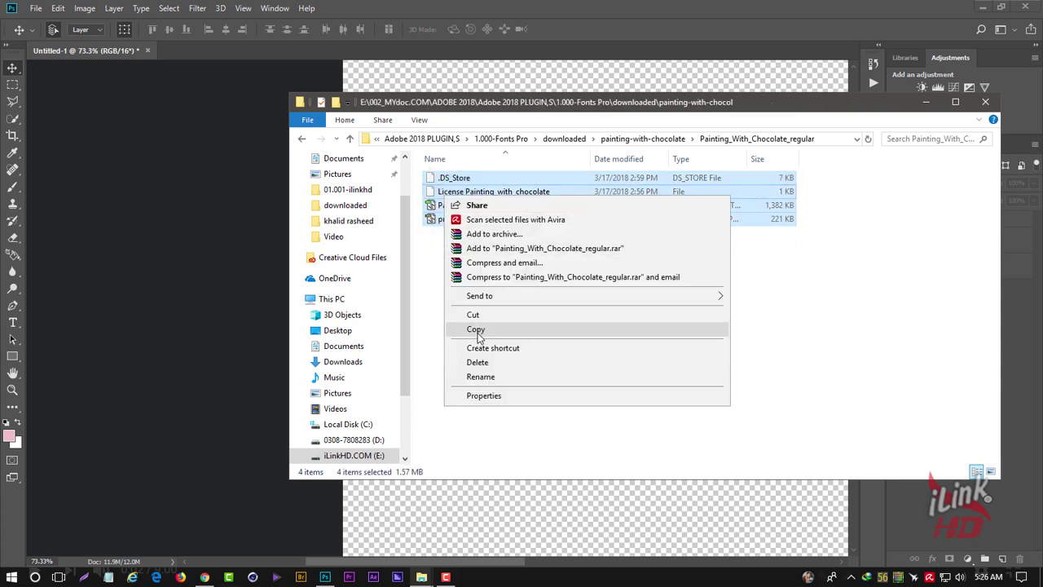
click(480, 334)
Step: Paste the copied files into Fonts to install Painting_With_Chocolate, dismiss the error, and close
click(35, 576)
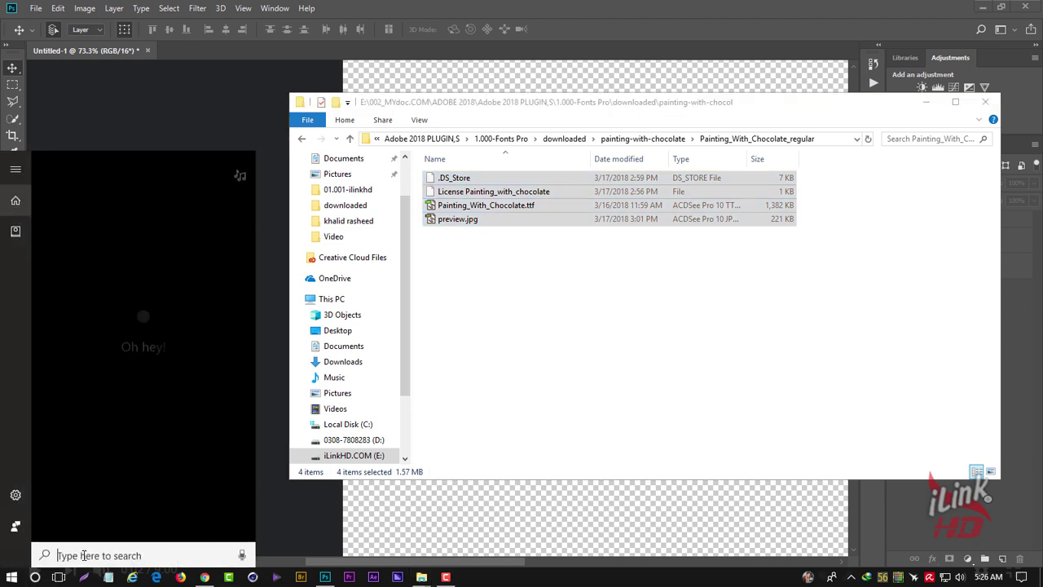
text(font)
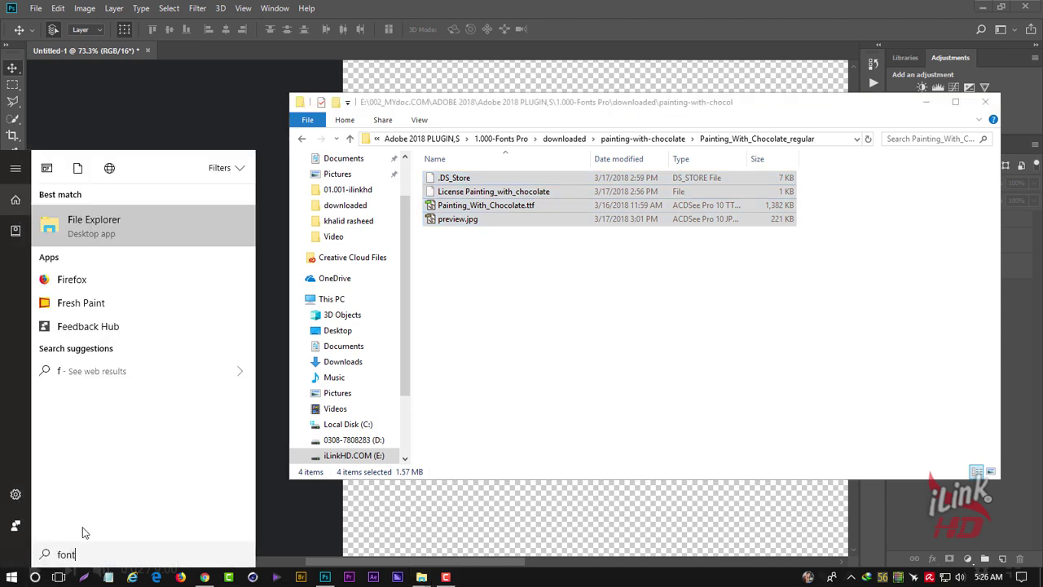
click(120, 232)
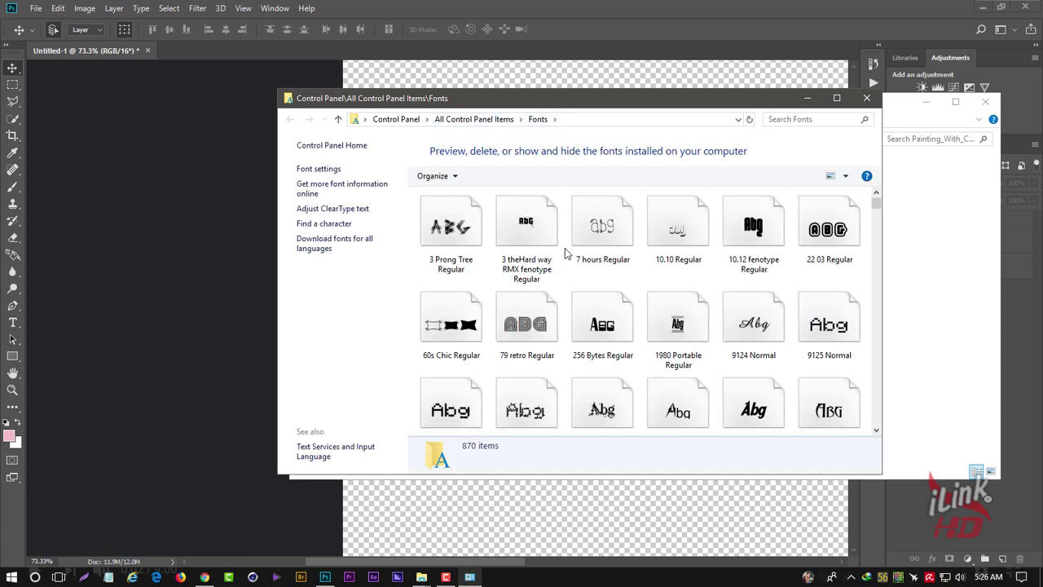
right_click(565, 249)
click(596, 320)
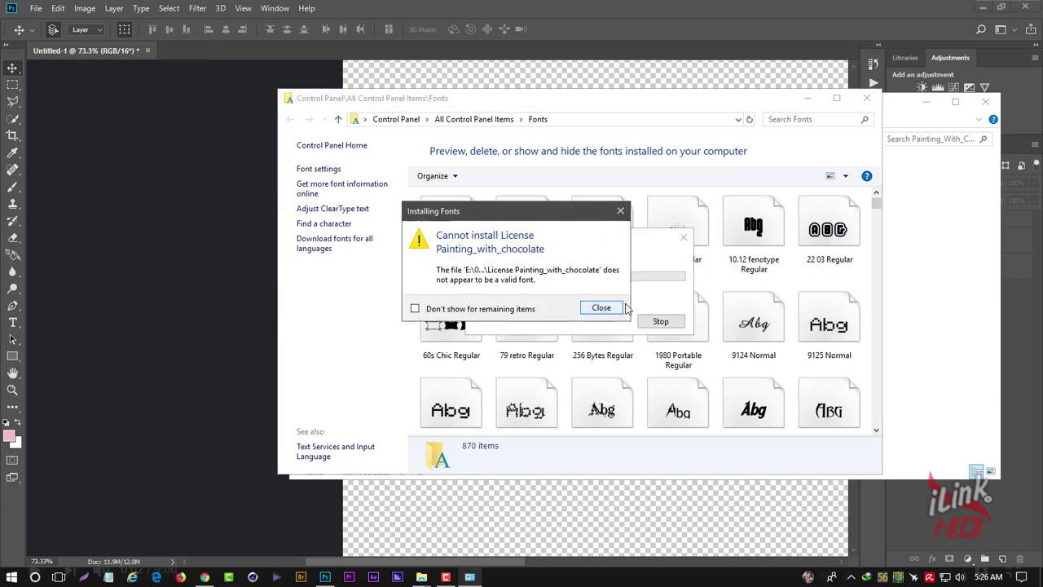
click(598, 307)
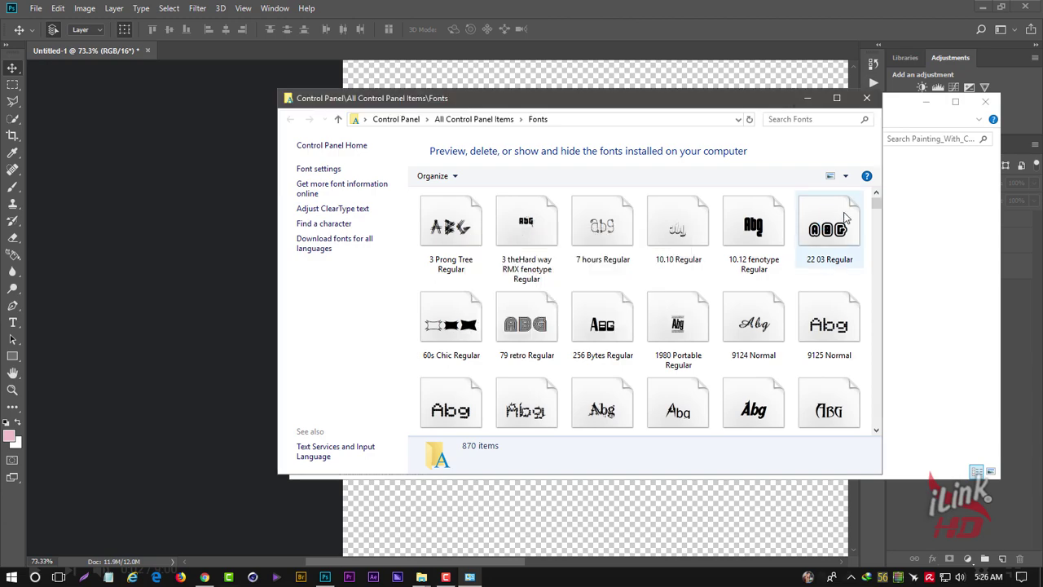
mouse_move(875, 204)
mouse_down()
mouse_move(873, 315)
mouse_move(873, 297)
mouse_up()
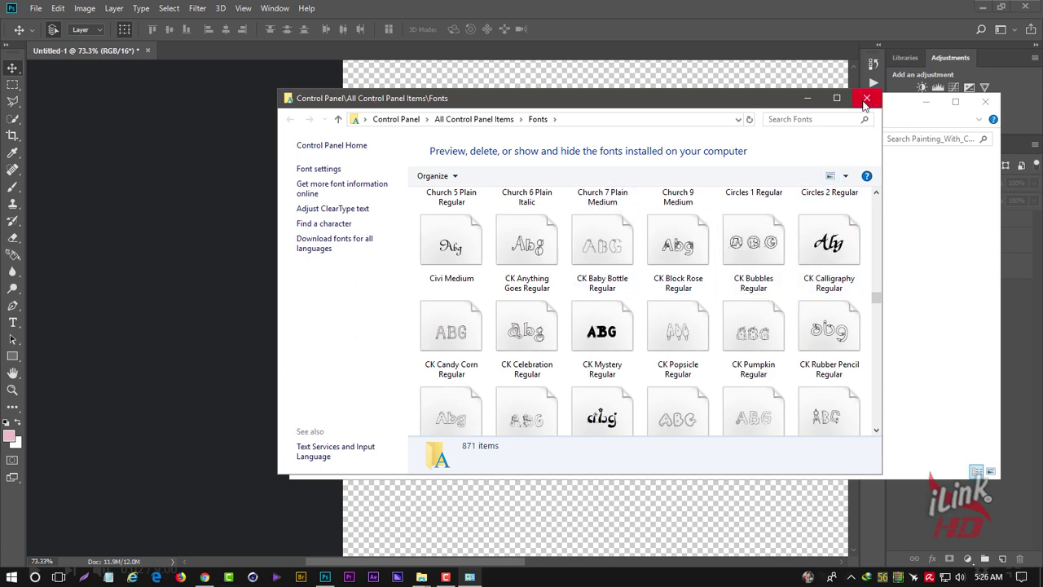
click(866, 99)
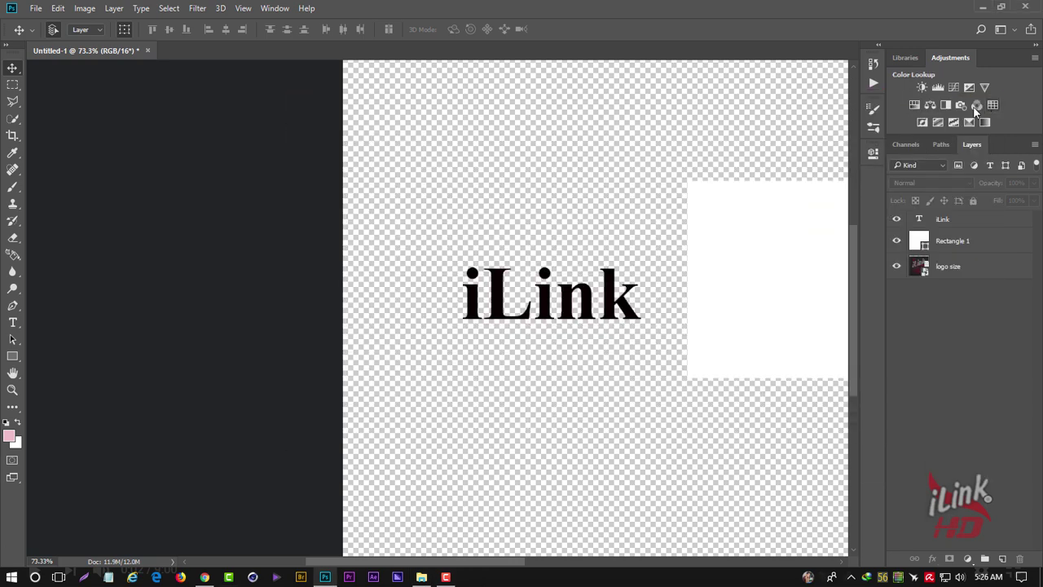
Step: Change the iLink text's font to Staccato222 BT
click(985, 102)
click(511, 309)
double_click(917, 220)
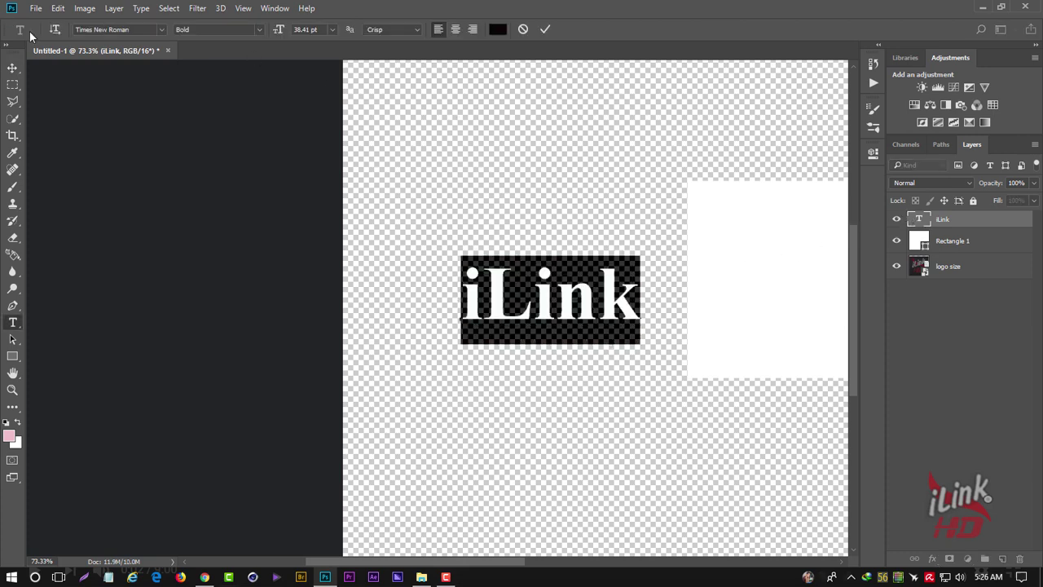
click(161, 31)
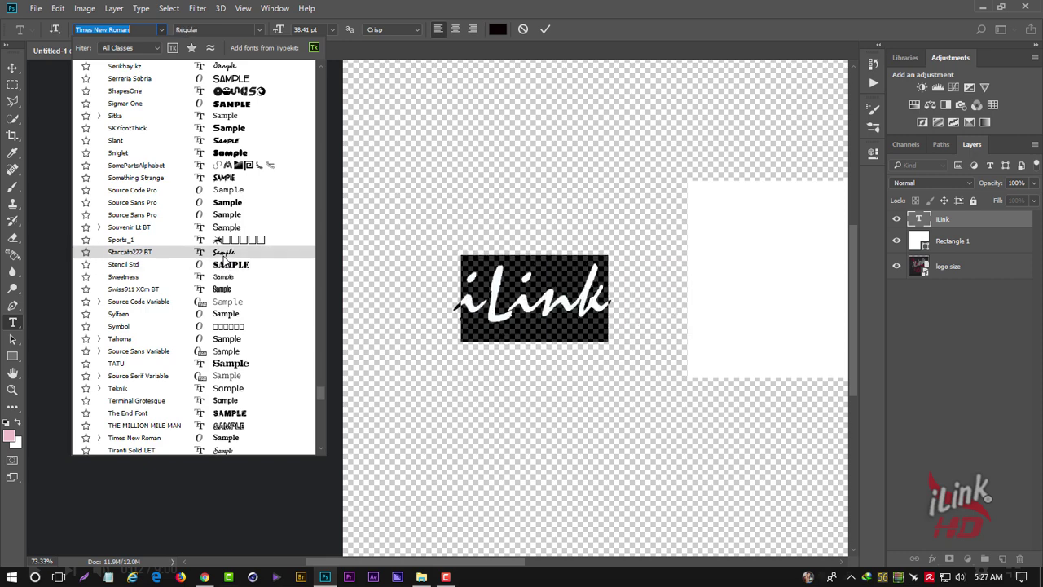
click(223, 256)
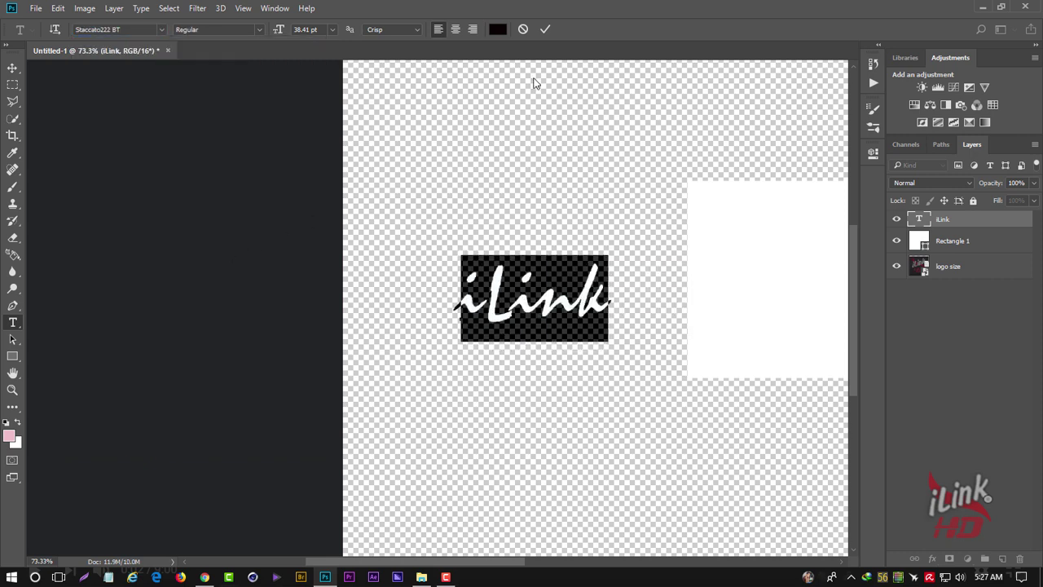
click(546, 30)
key(v)
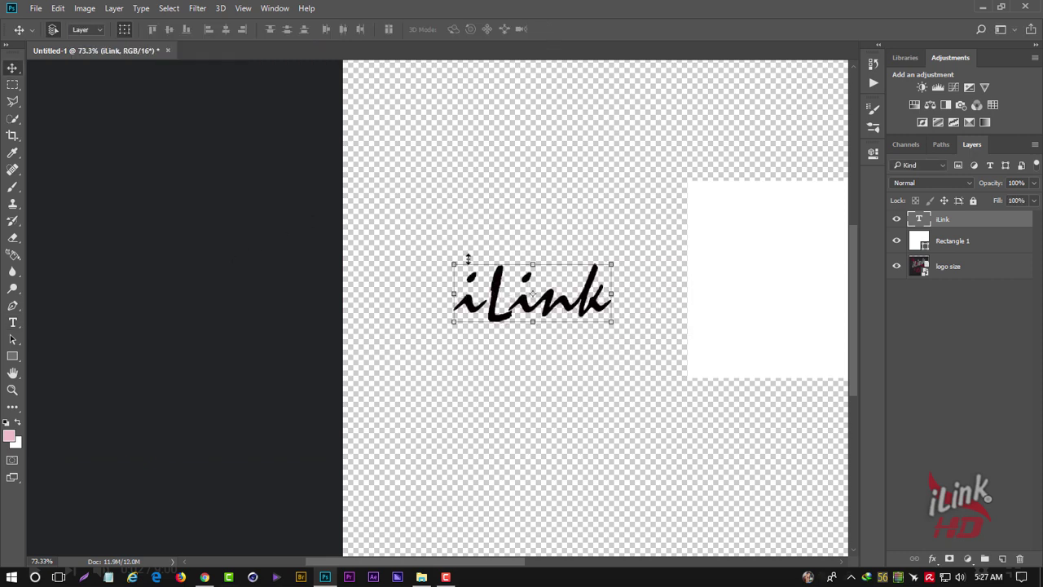
Step: Rotate iLink about -90° and scale it to run along the white square's left edge
key(ctrl+minus)
drag(665, 254, 343, 278)
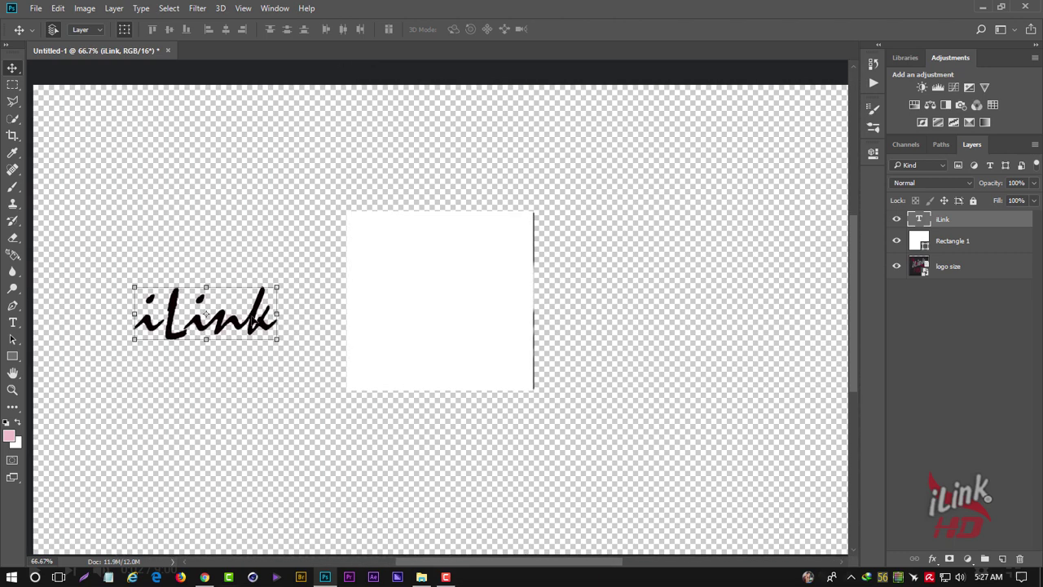
mouse_move(277, 301)
mouse_down()
mouse_move(490, 314)
mouse_move(367, 226)
mouse_up()
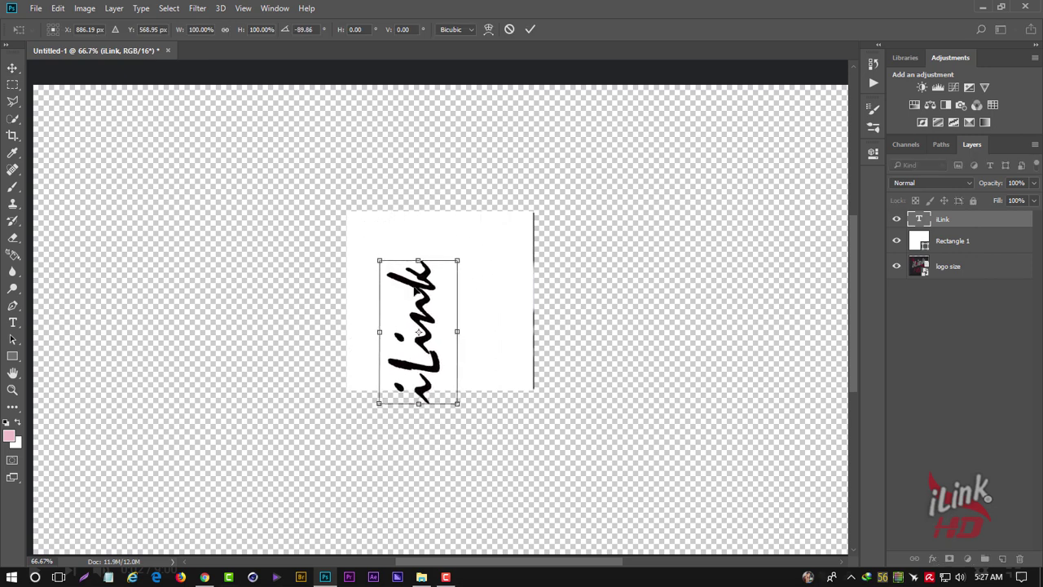
mouse_move(418, 294)
mouse_down()
mouse_move(387, 262)
mouse_move(395, 222)
mouse_up()
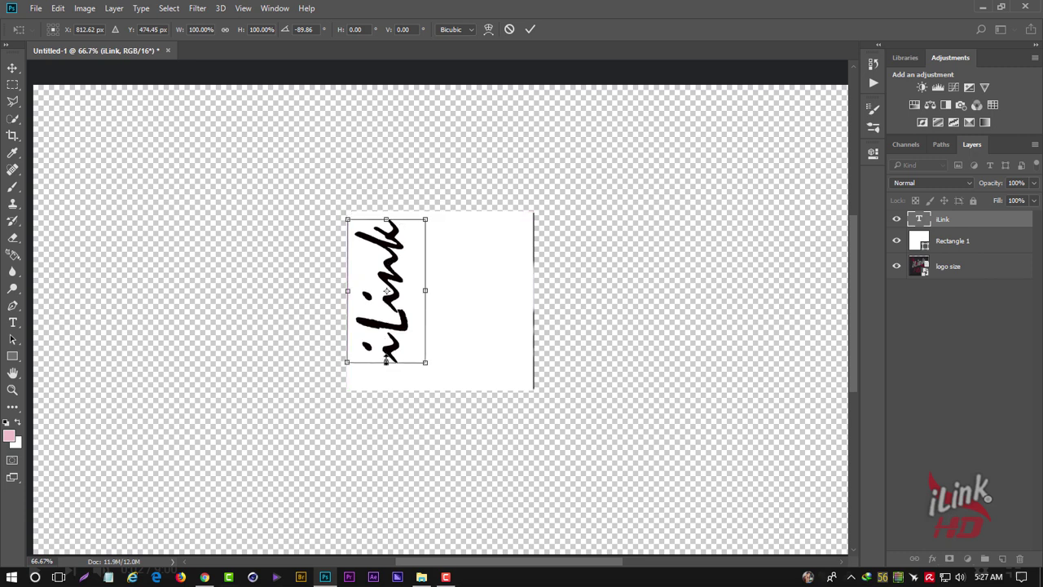
drag(386, 362, 386, 387)
drag(388, 220, 390, 216)
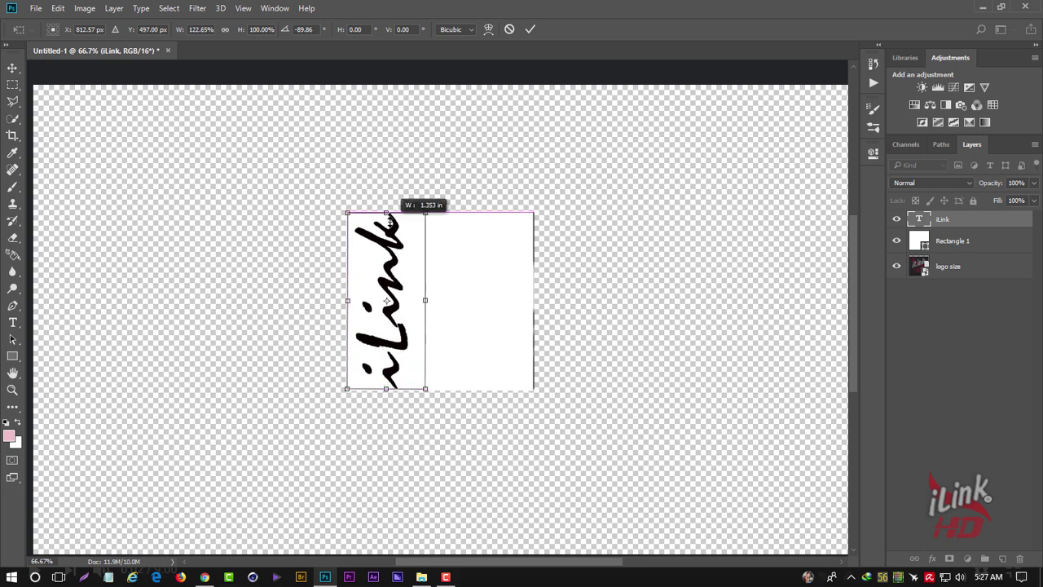
drag(425, 299, 416, 300)
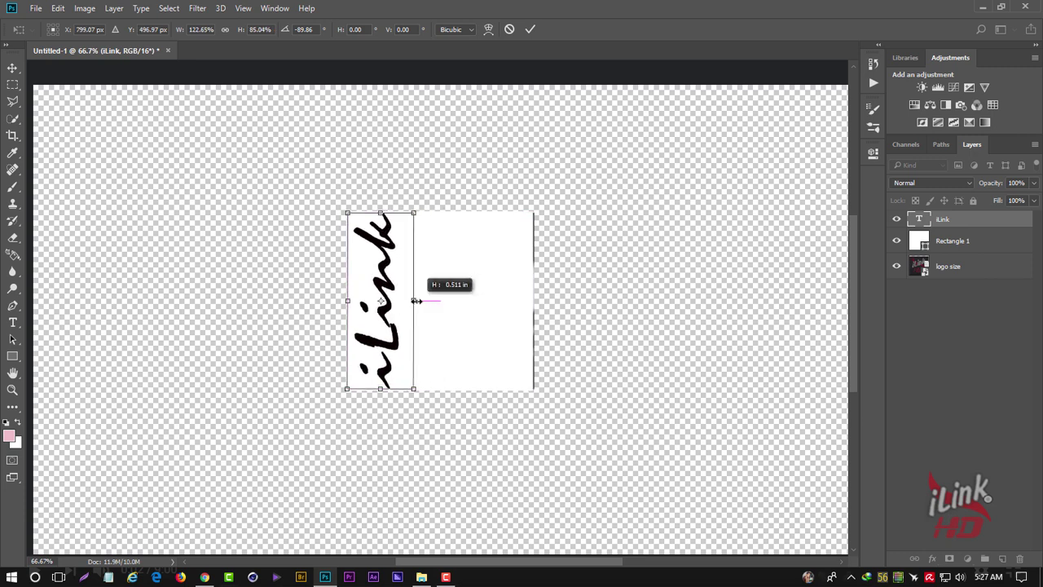
drag(381, 213, 380, 219)
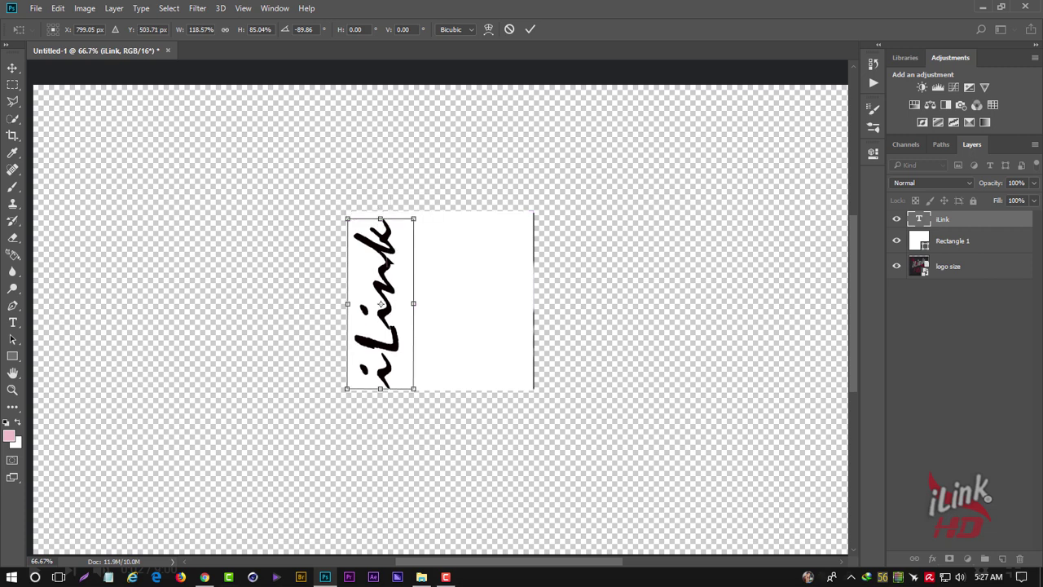
drag(381, 304, 380, 299)
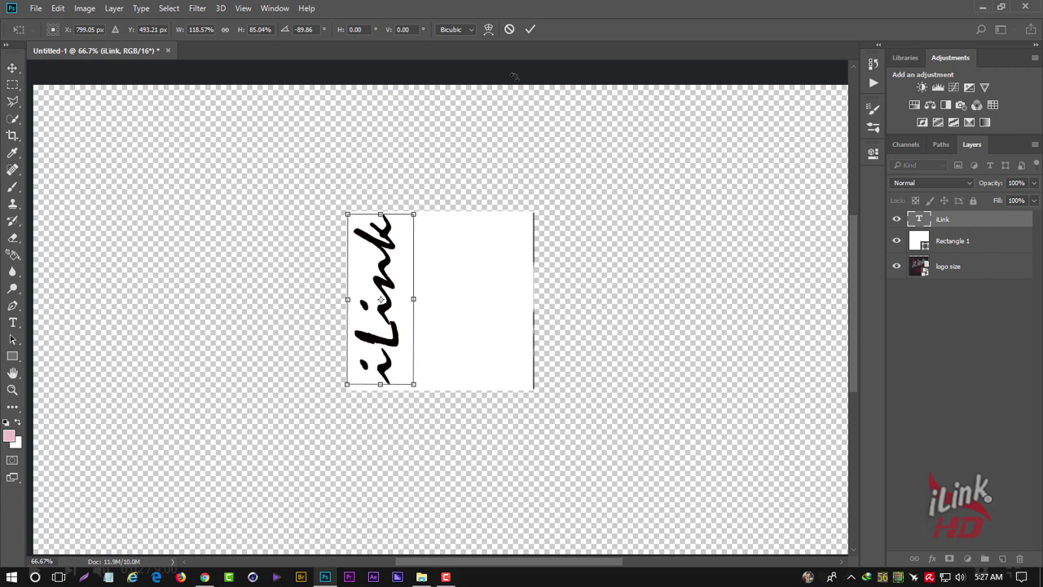
click(529, 29)
click(665, 196)
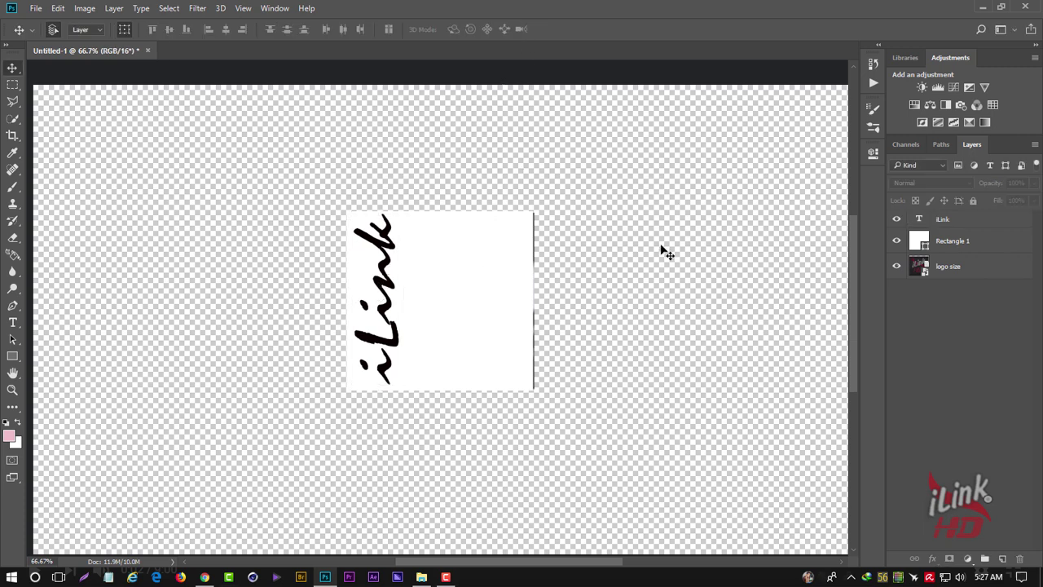
Step: Type HD left of the white square and set it in BarBender Bold
click(13, 321)
click(282, 302)
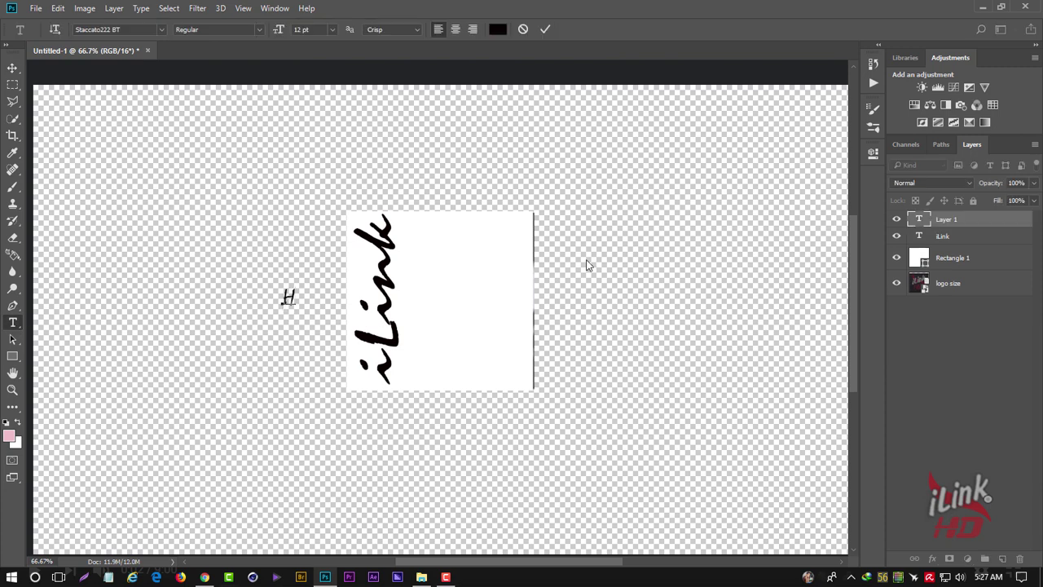
text(D)
double_click(312, 297)
click(161, 29)
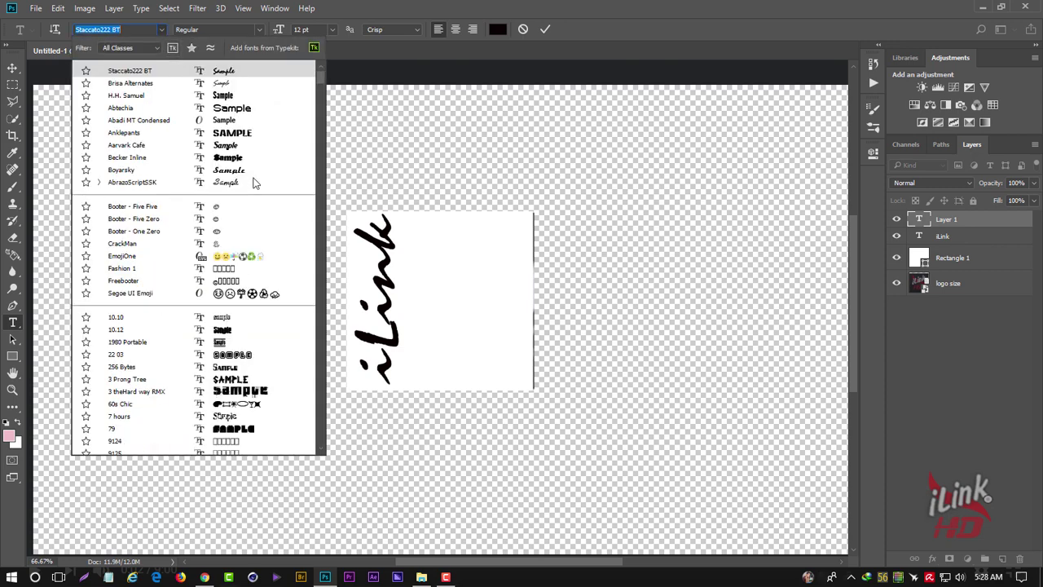
drag(320, 88, 334, 167)
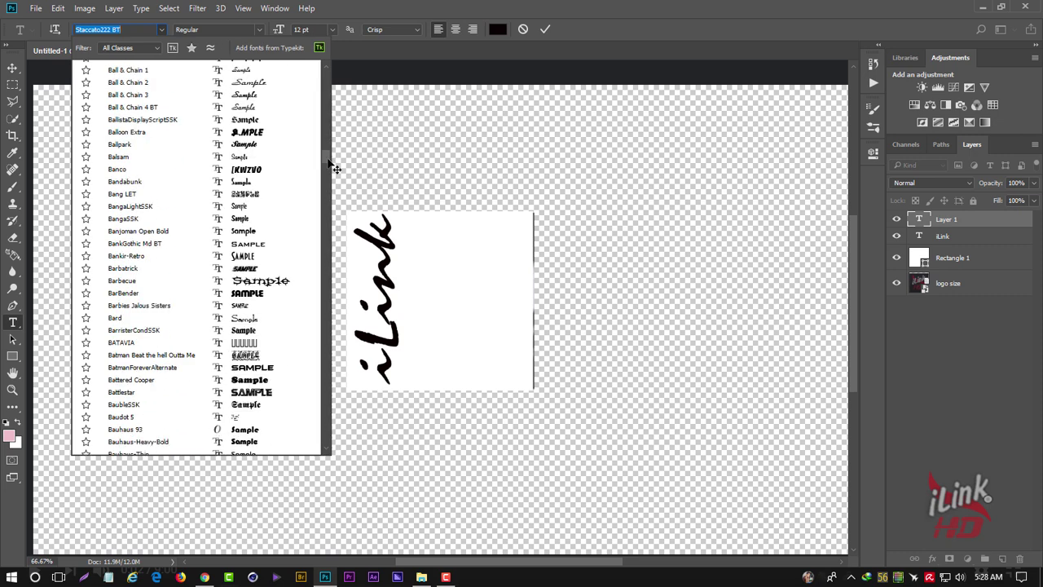
click(226, 293)
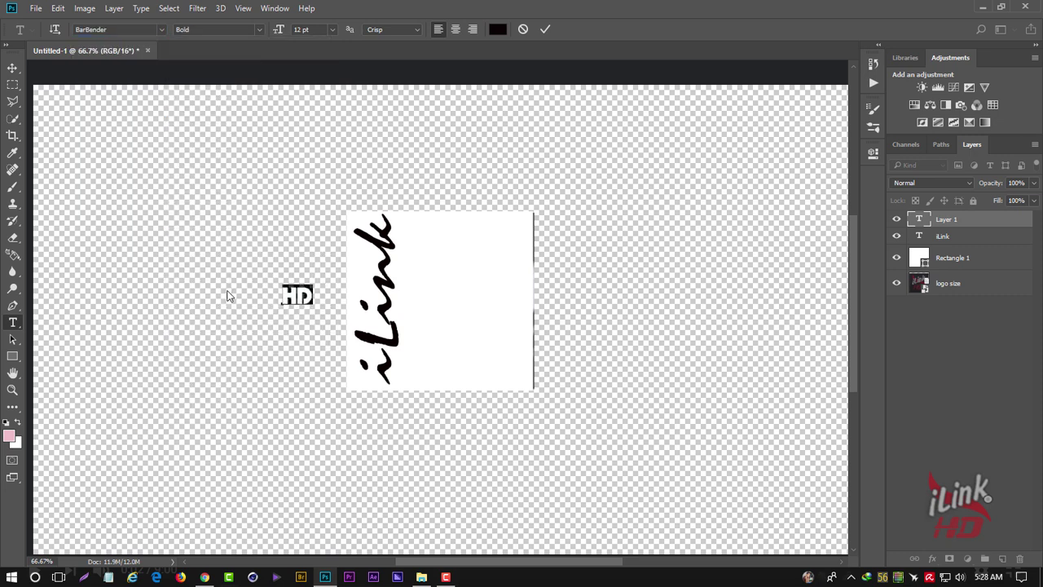
click(12, 67)
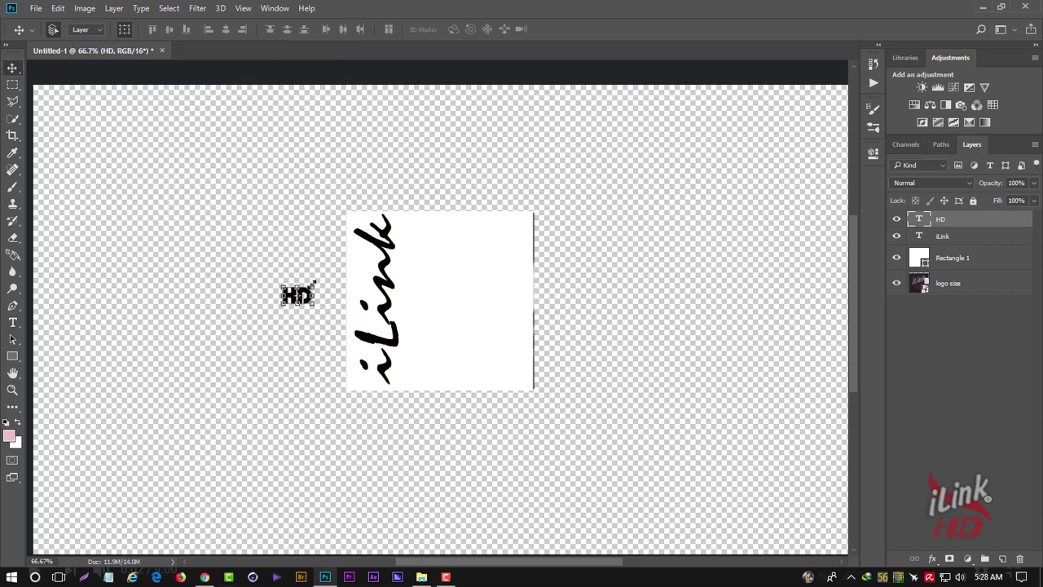
Step: Scale HD to about 440% × 460% across the top of the white square
mouse_move(313, 284)
mouse_down()
mouse_move(359, 245)
mouse_move(469, 267)
mouse_move(509, 229)
mouse_move(464, 203)
mouse_up()
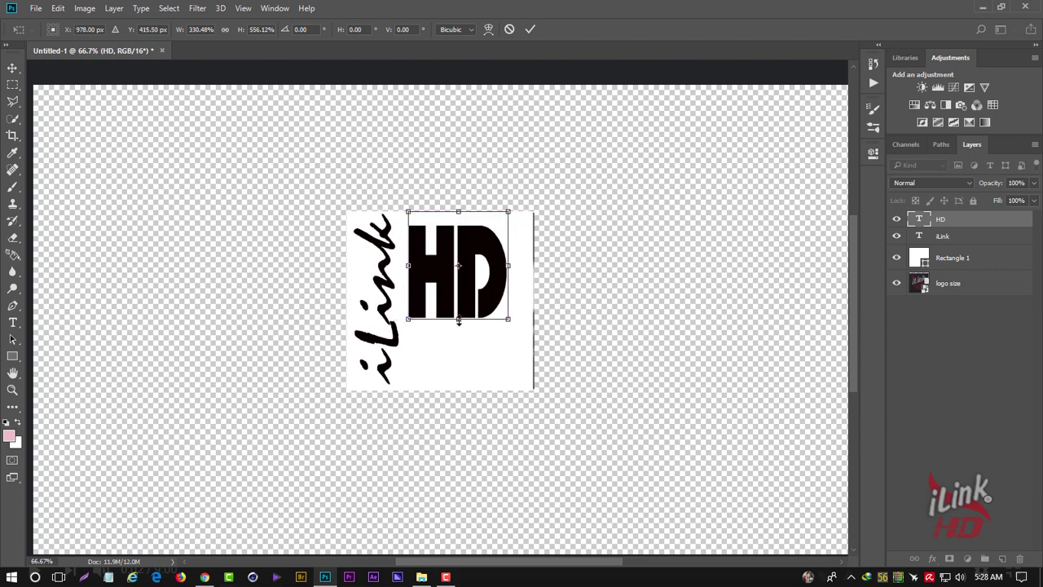
drag(458, 318, 469, 288)
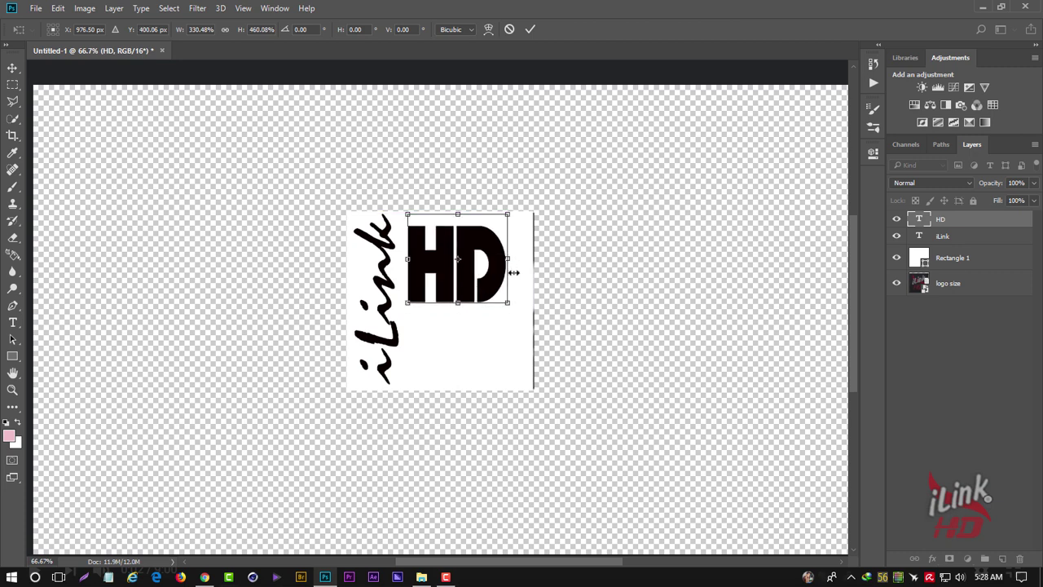
drag(507, 259, 533, 259)
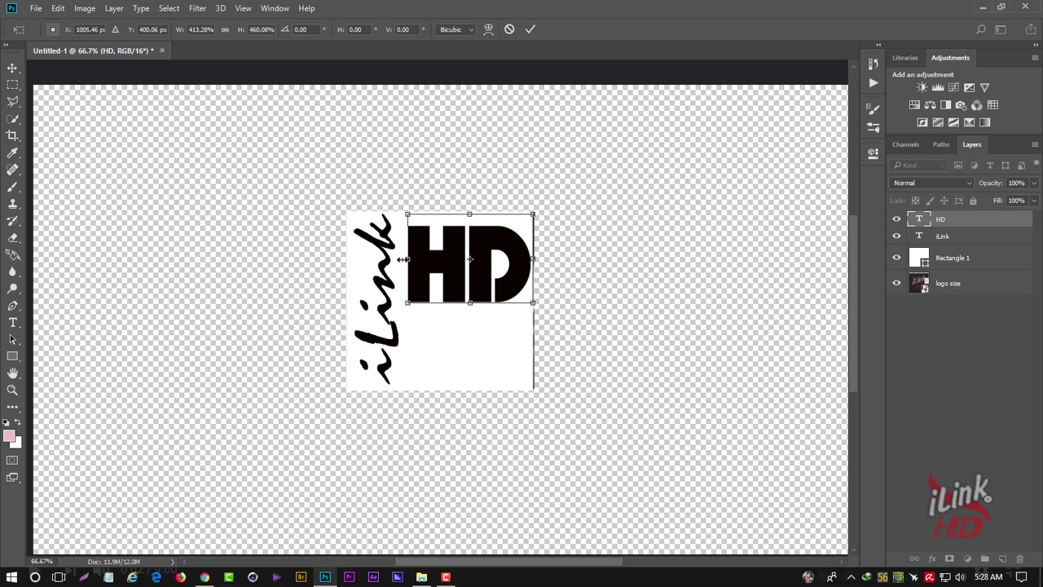
drag(402, 259, 394, 261)
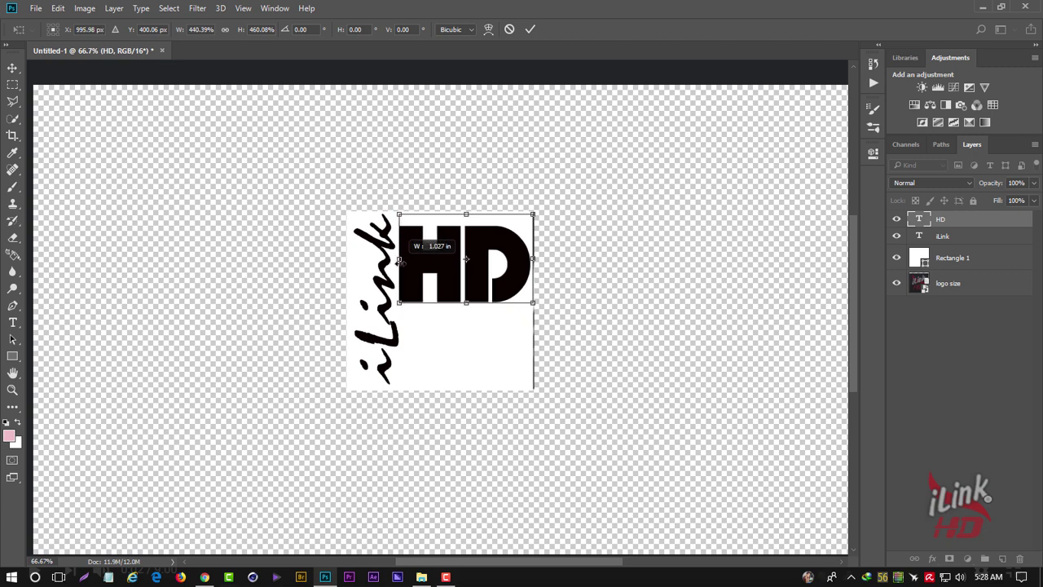
click(530, 29)
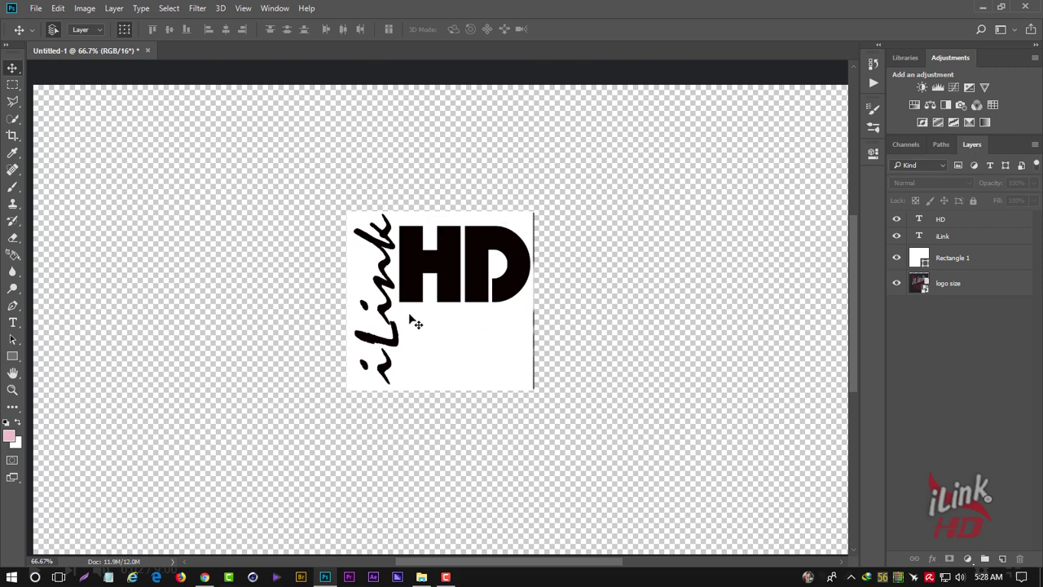
Step: Draw a saturated red rectangle to the left of the logo
click(10, 438)
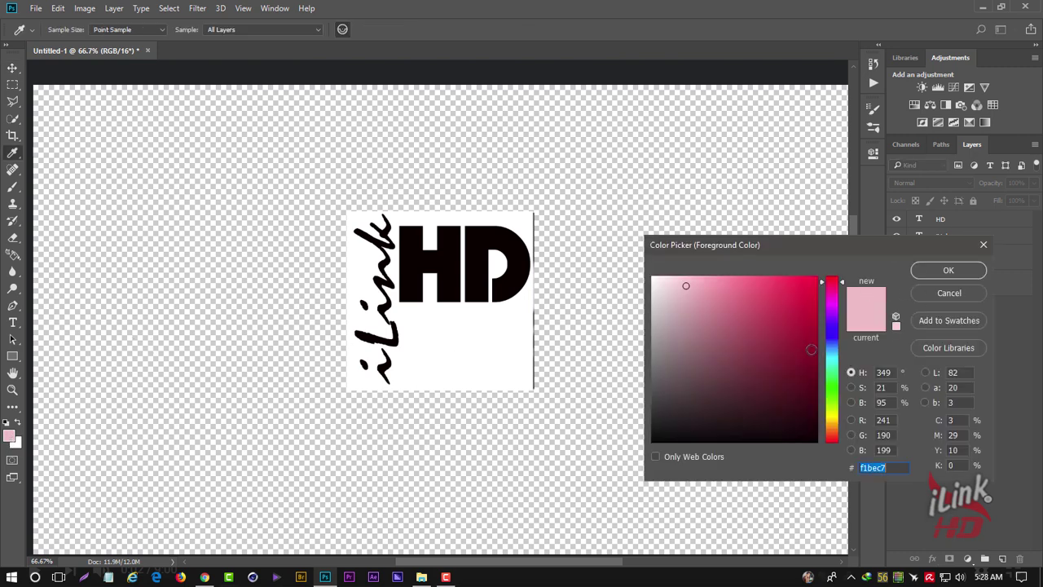
click(811, 305)
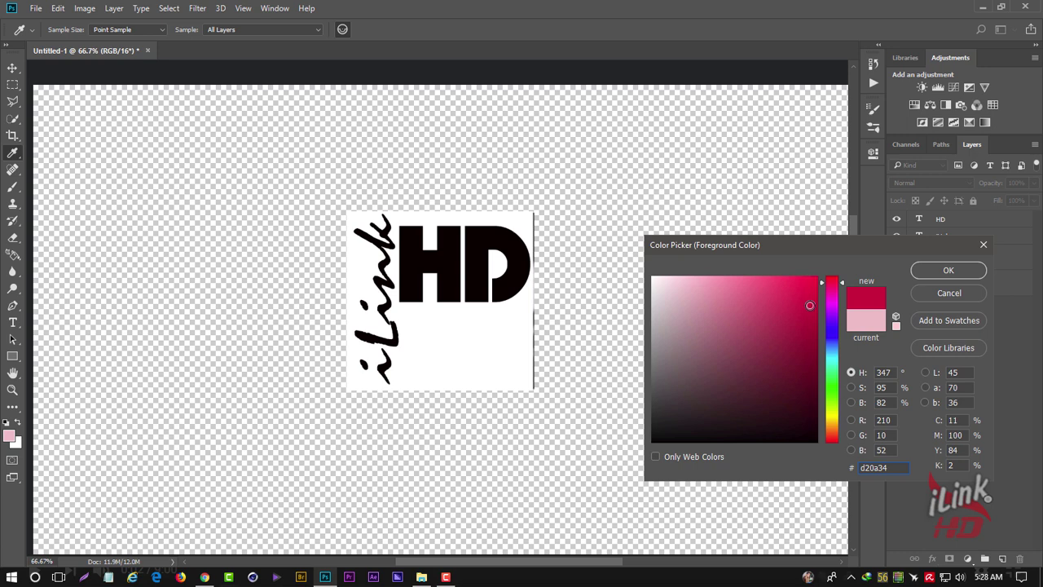
click(947, 271)
click(12, 356)
drag(179, 331, 295, 412)
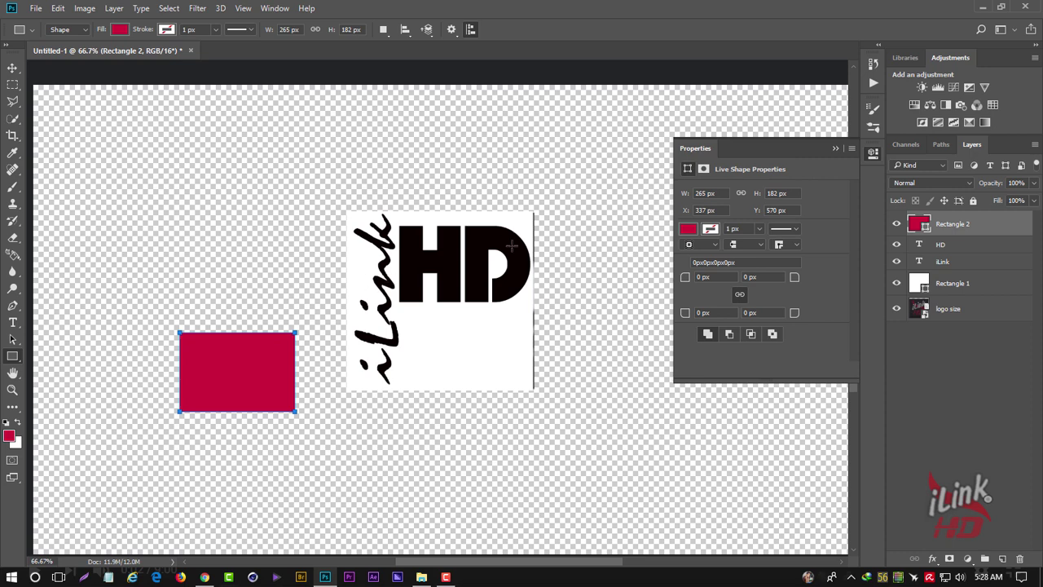
Step: Reshape the red rectangle into a narrow play triangle by moving its corner points
click(12, 339)
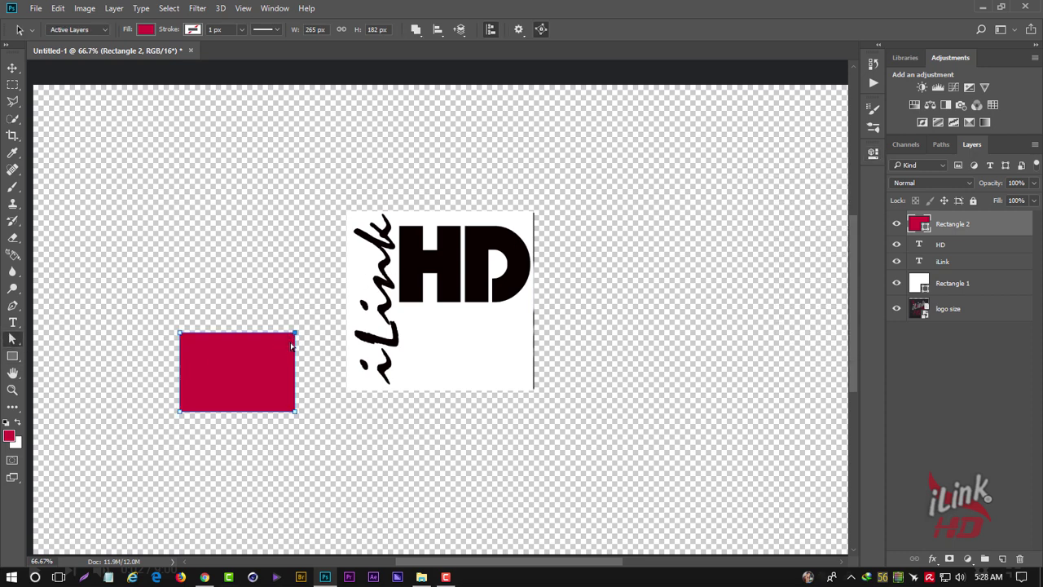
mouse_move(294, 334)
mouse_down()
mouse_move(290, 359)
mouse_move(310, 367)
mouse_up()
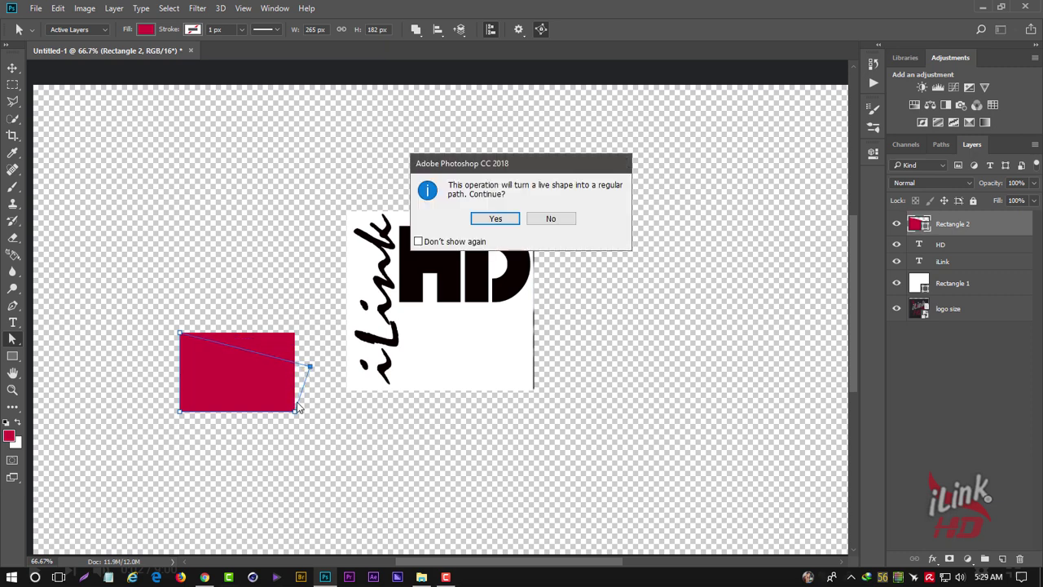
click(488, 230)
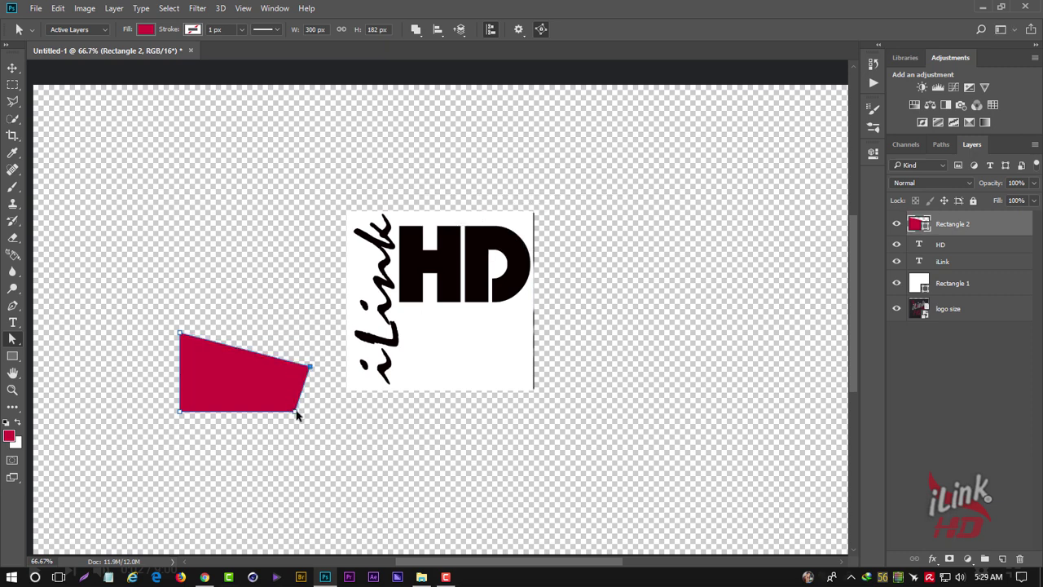
drag(295, 415, 261, 383)
click(11, 69)
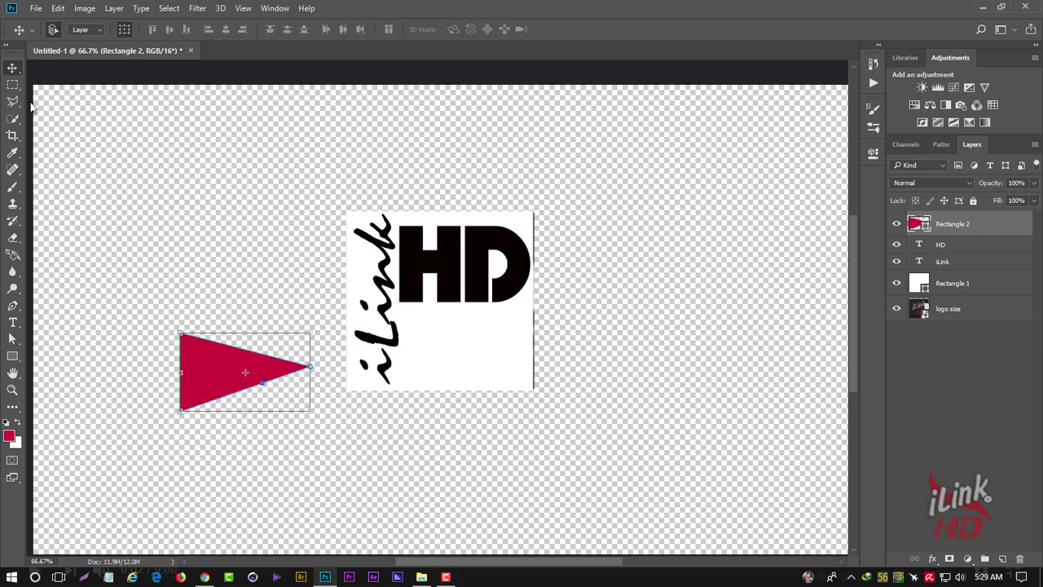
drag(310, 368, 269, 369)
click(535, 30)
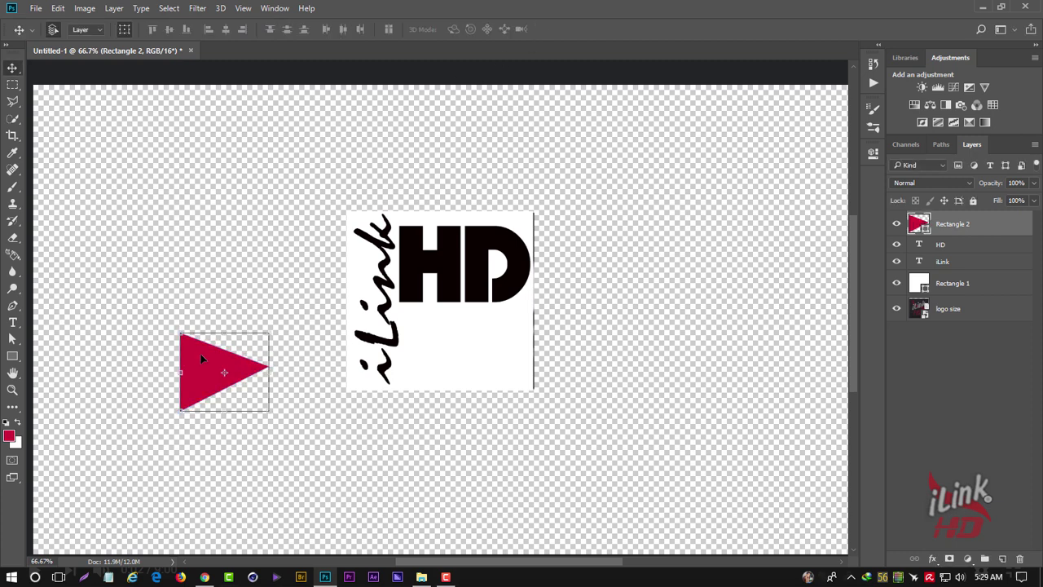
Step: Move the triangle below HD and shrink it to about 85%
mouse_move(200, 353)
mouse_down()
mouse_move(419, 314)
mouse_move(428, 327)
mouse_up()
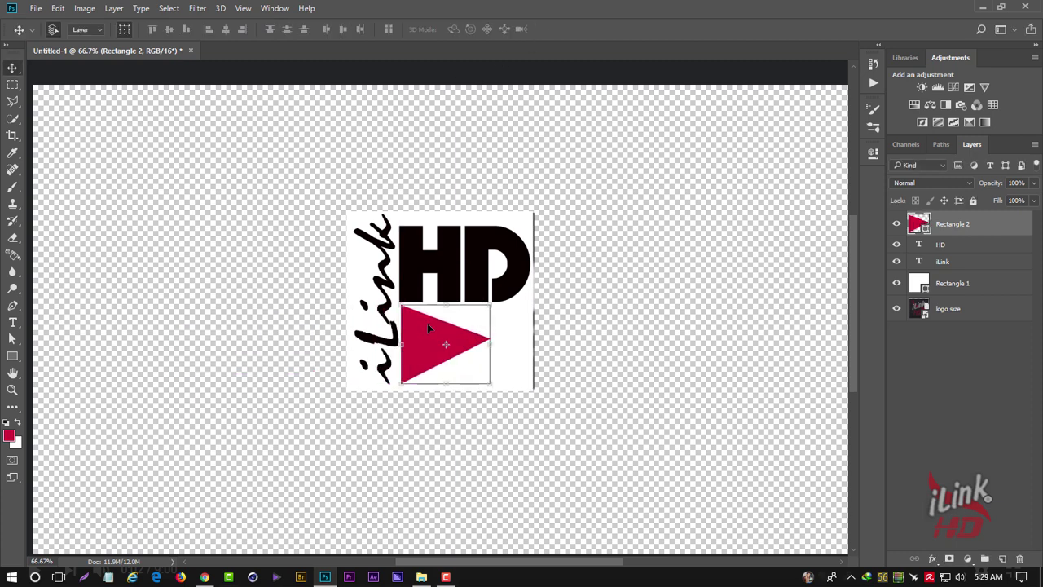
drag(483, 306, 434, 330)
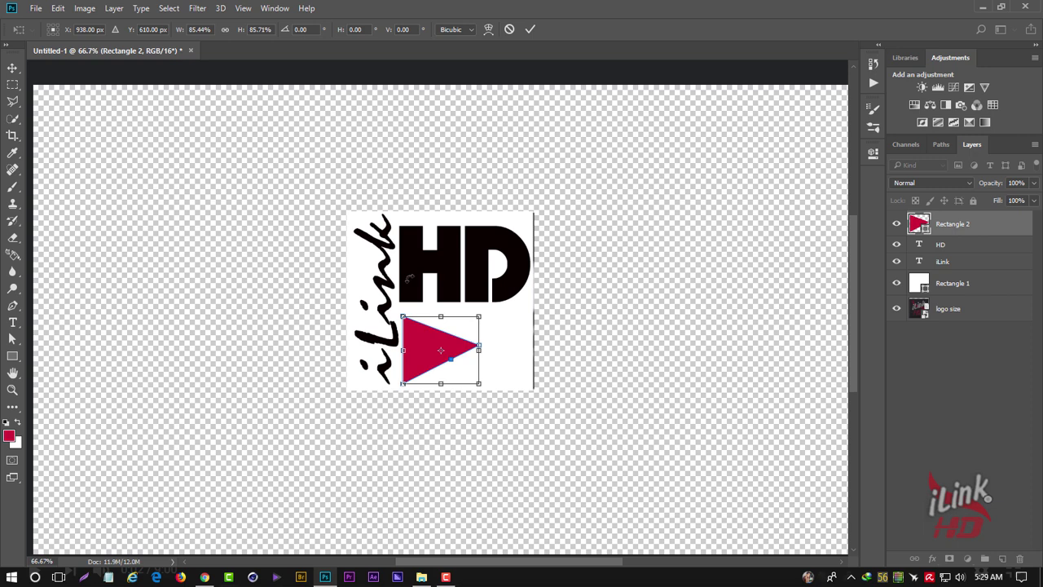
key(Return)
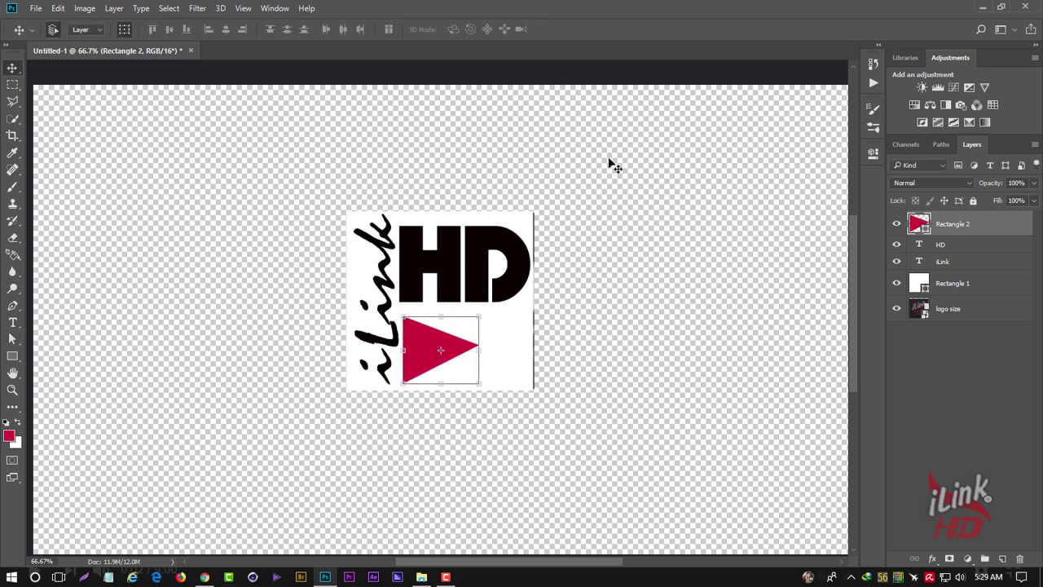
click(656, 194)
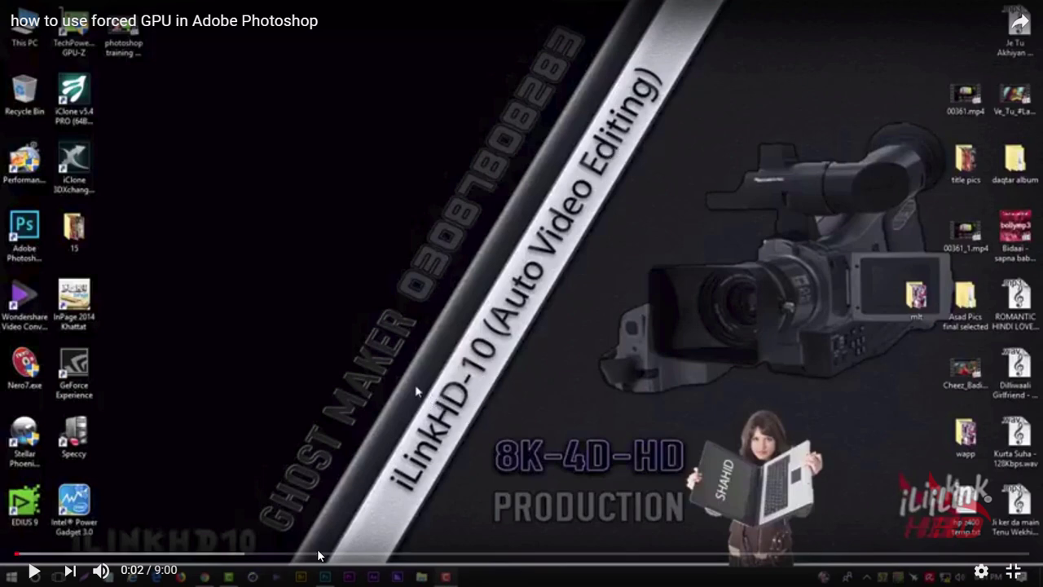
click(510, 371)
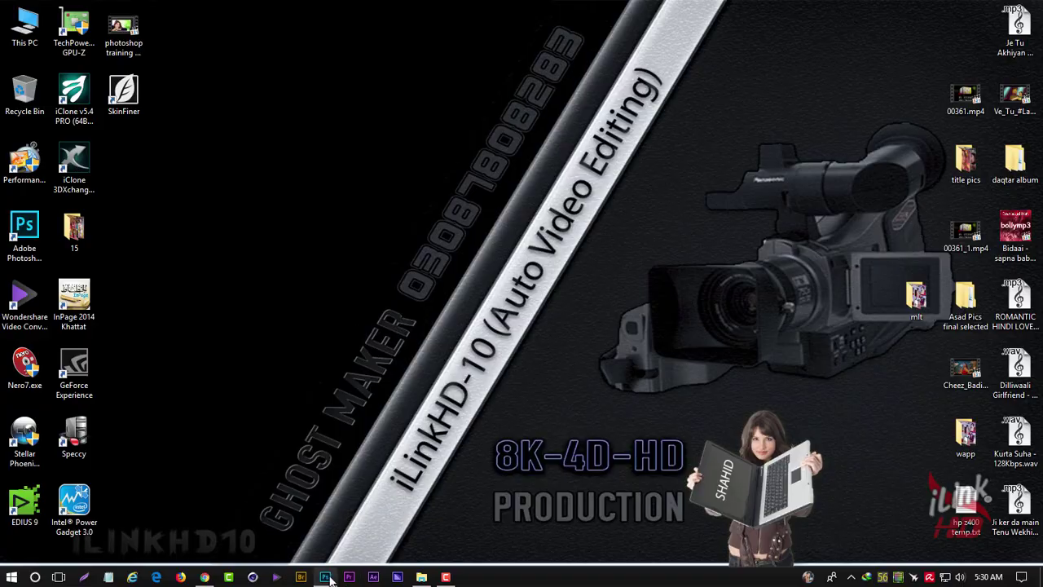
click(325, 576)
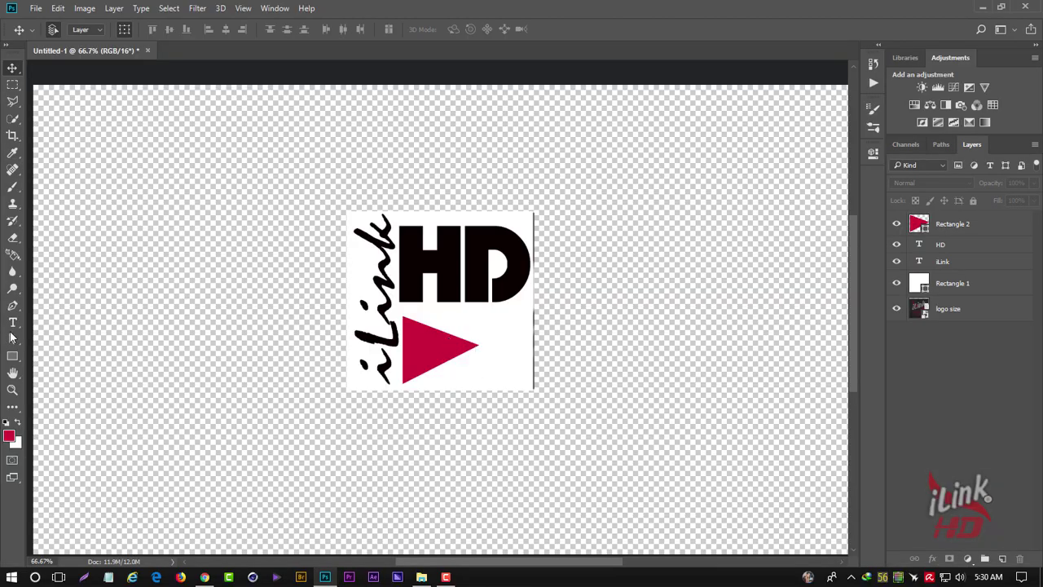
Step: Type 10 right of the triangle in Bold at 16 pt
click(12, 323)
click(490, 363)
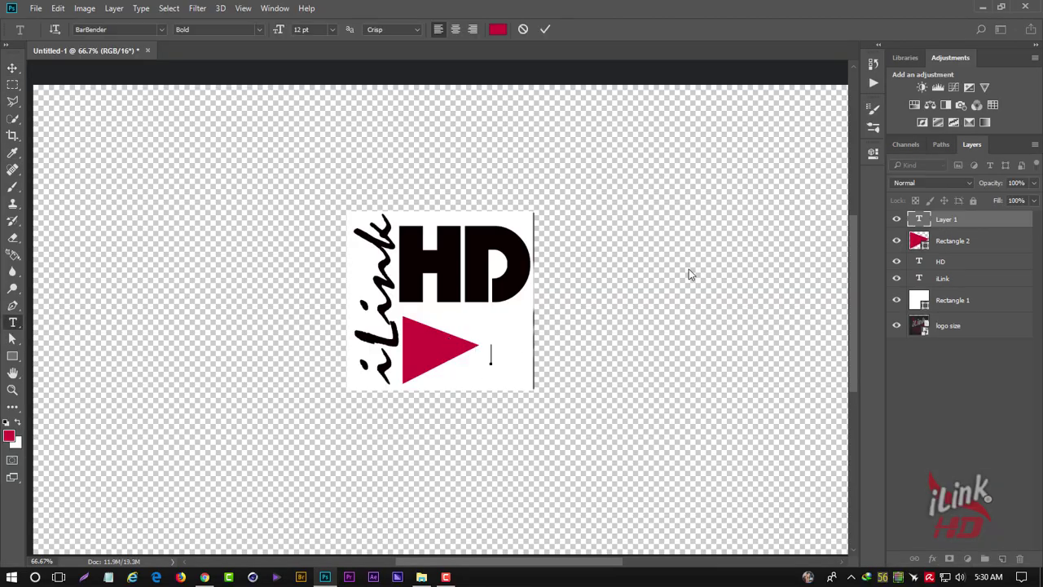
text(.10)
key(ctrl+a)
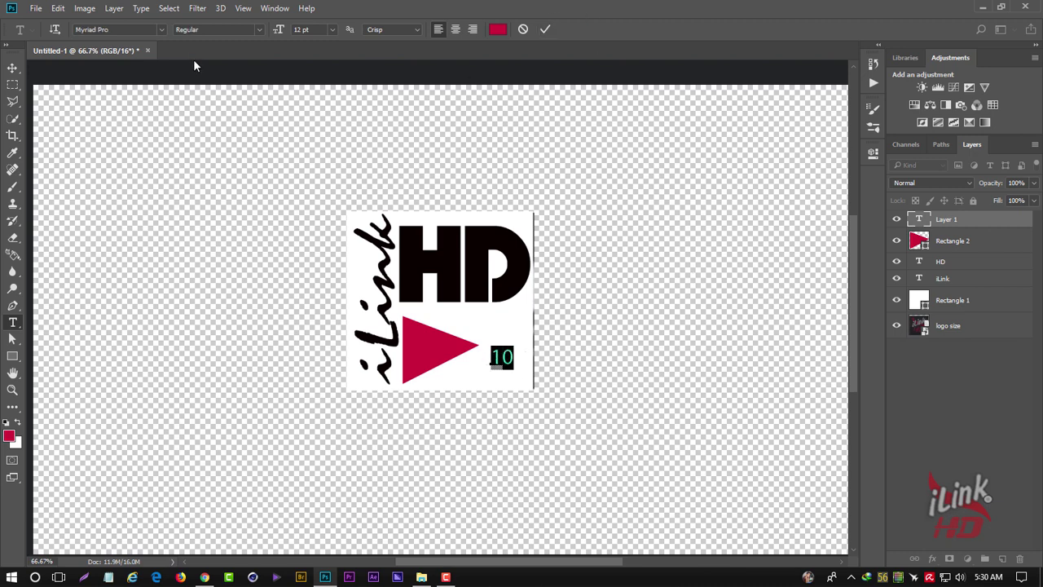
click(261, 30)
click(230, 60)
click(331, 29)
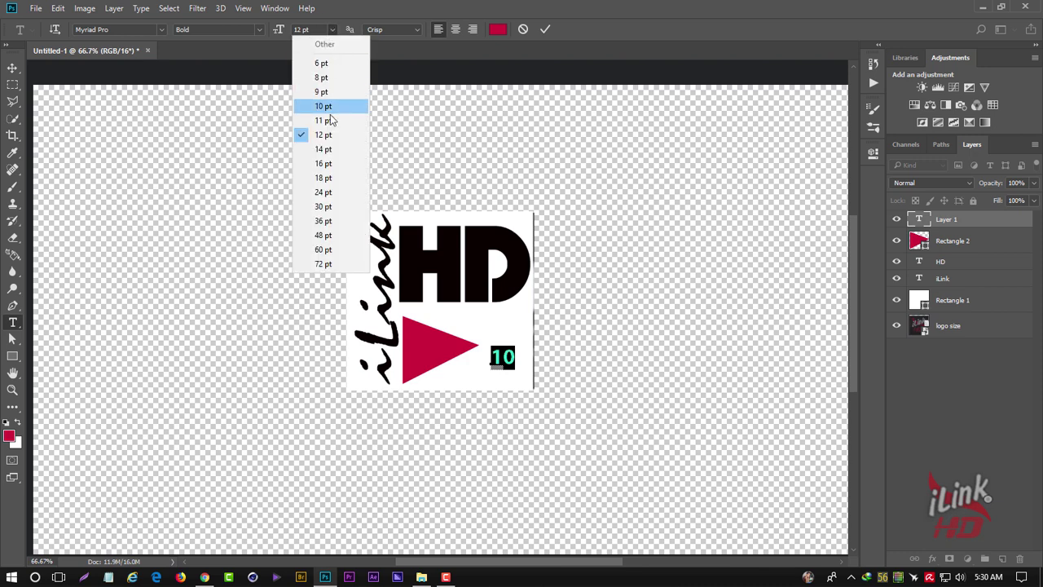
click(324, 165)
click(544, 30)
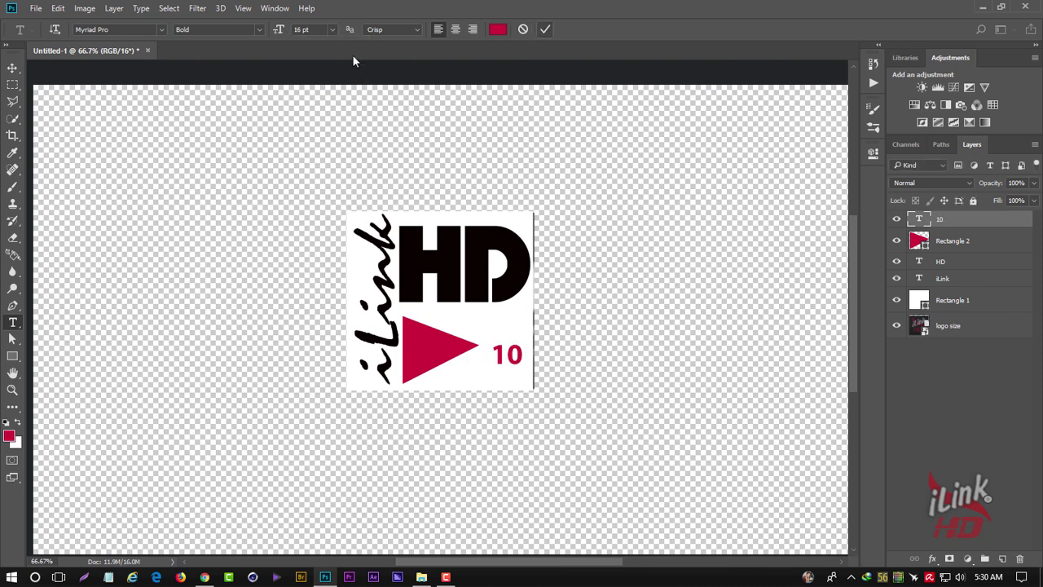
Step: Enlarge the 10 and stretch it taller to match the triangle's height
click(12, 68)
mouse_move(521, 345)
mouse_down()
mouse_move(541, 319)
mouse_move(513, 346)
mouse_move(494, 302)
mouse_up()
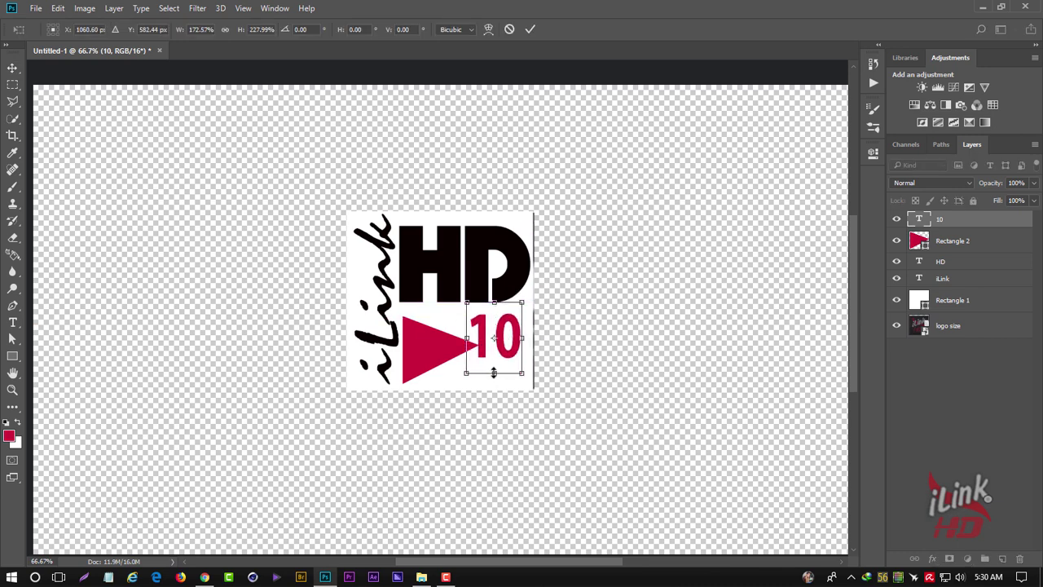
drag(494, 373, 495, 401)
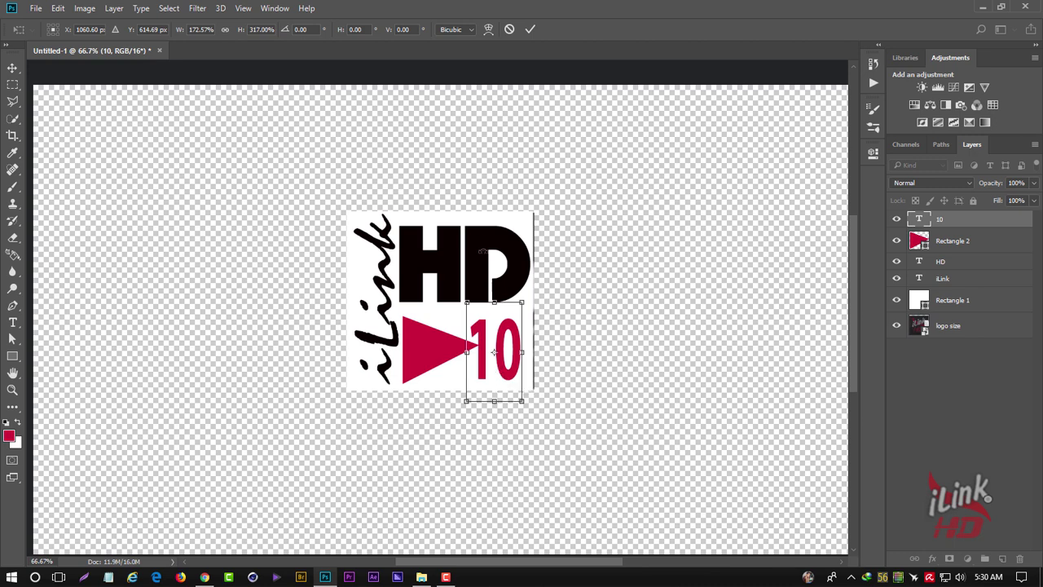
key(Return)
Step: Scale HD to about 89% width and 87% height, then reselect the HD layer
click(490, 235)
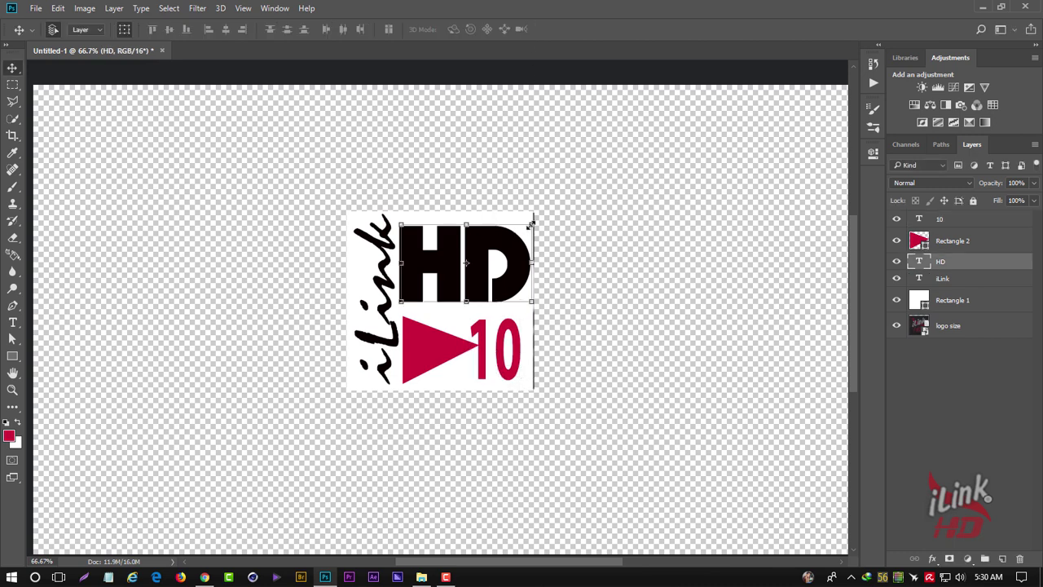
key(ctrl+t)
mouse_move(511, 237)
mouse_down()
mouse_move(491, 248)
mouse_move(494, 239)
mouse_move(523, 255)
mouse_up()
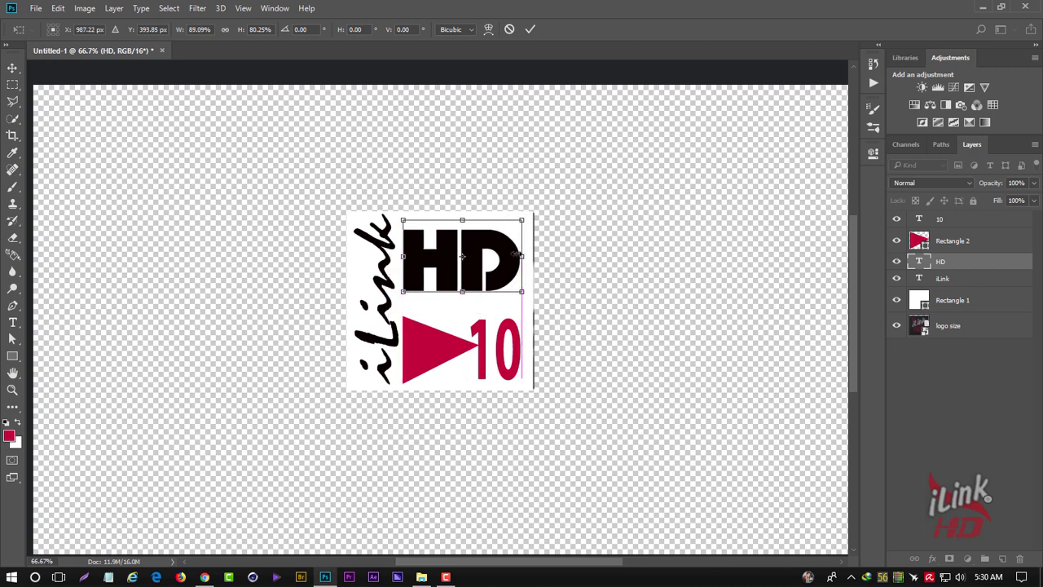
drag(462, 220, 464, 214)
click(530, 29)
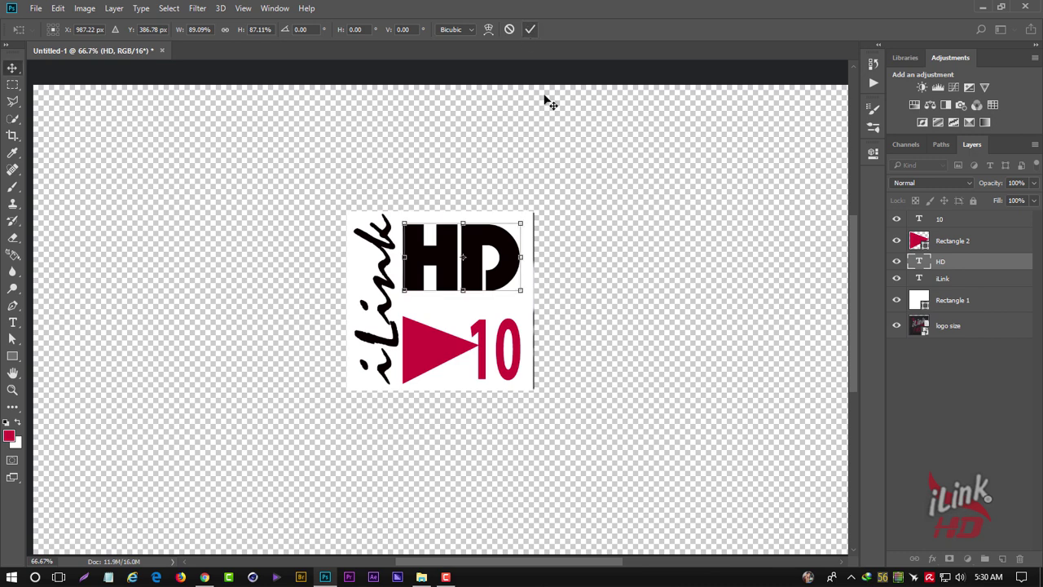
click(550, 241)
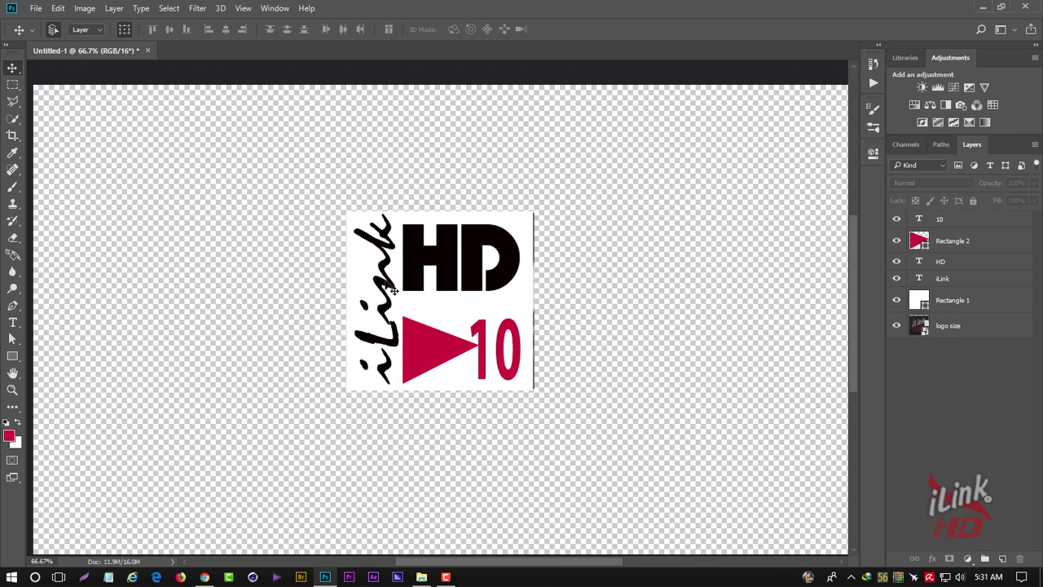
click(512, 222)
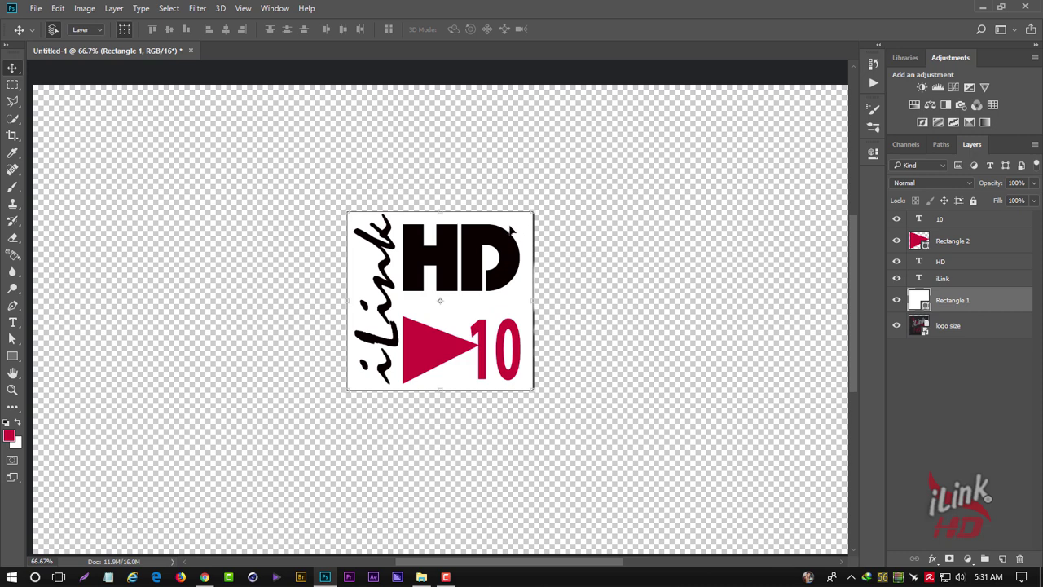
click(497, 247)
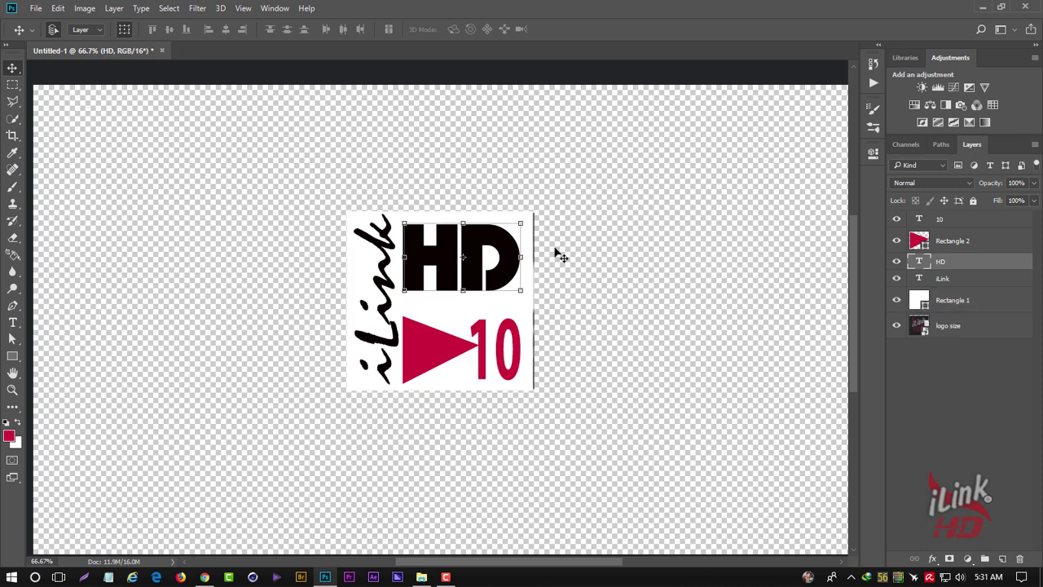
Step: Give HD a red Stroke, a Drop Shadow and a white Color Overlay layer style
double_click(1014, 262)
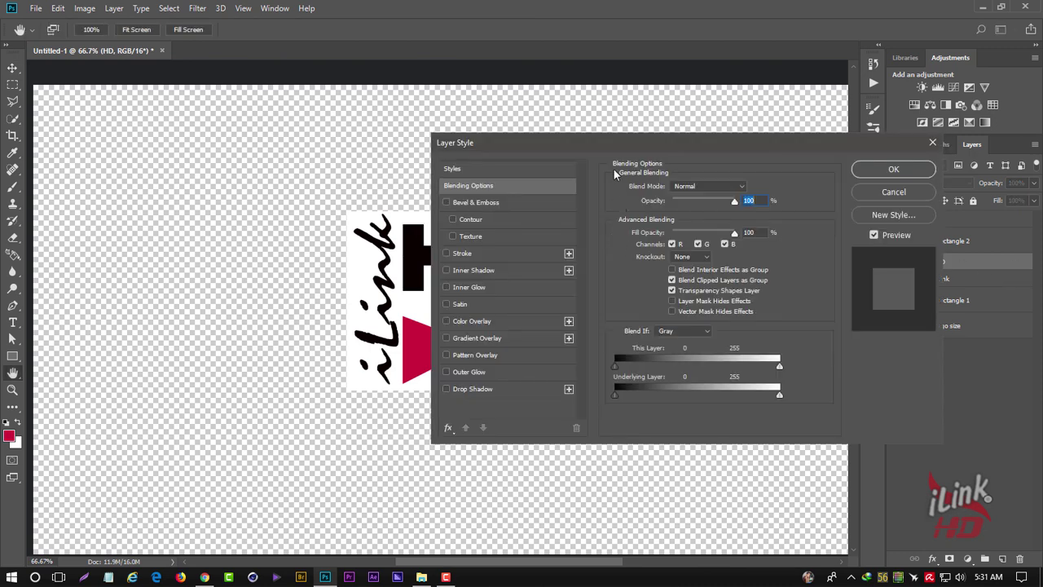
drag(670, 145, 807, 141)
click(581, 249)
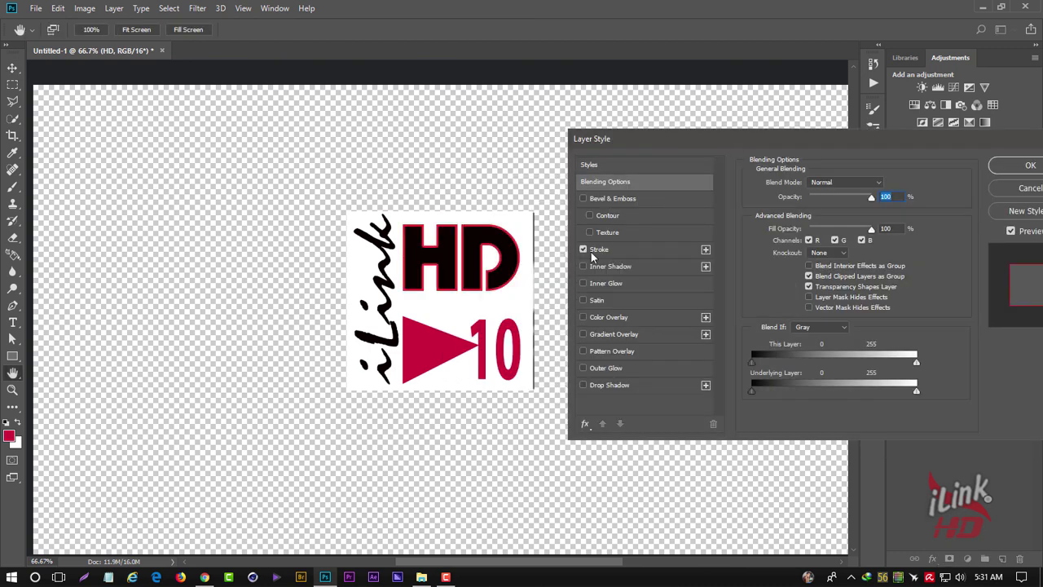
click(582, 383)
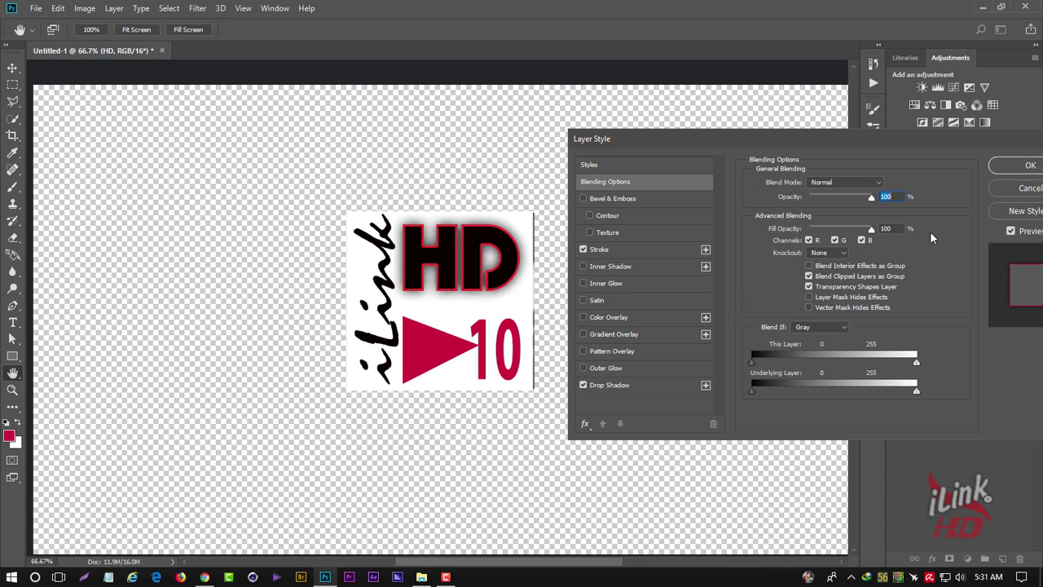
drag(915, 145, 887, 148)
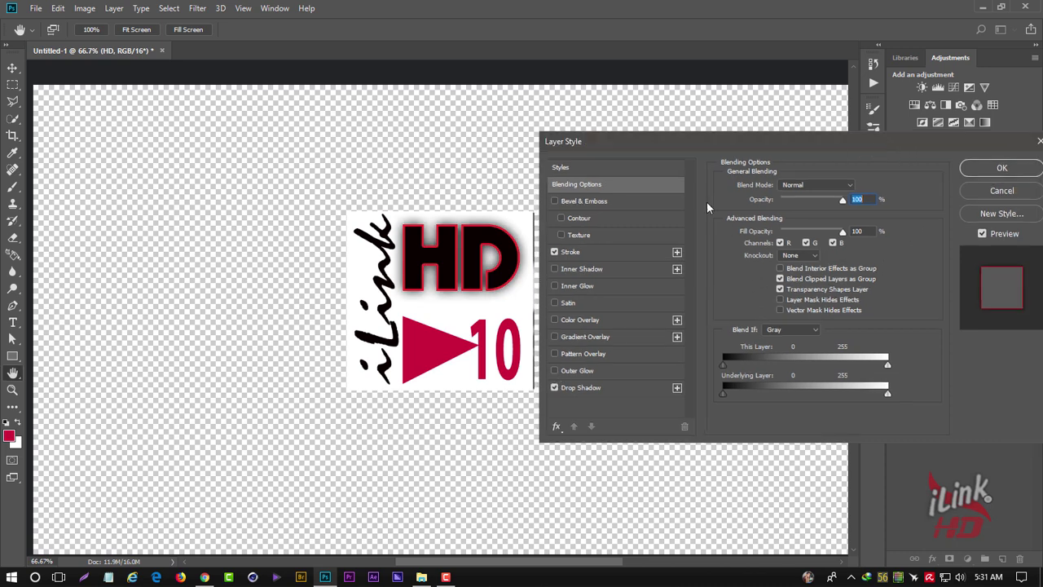
click(555, 320)
click(619, 318)
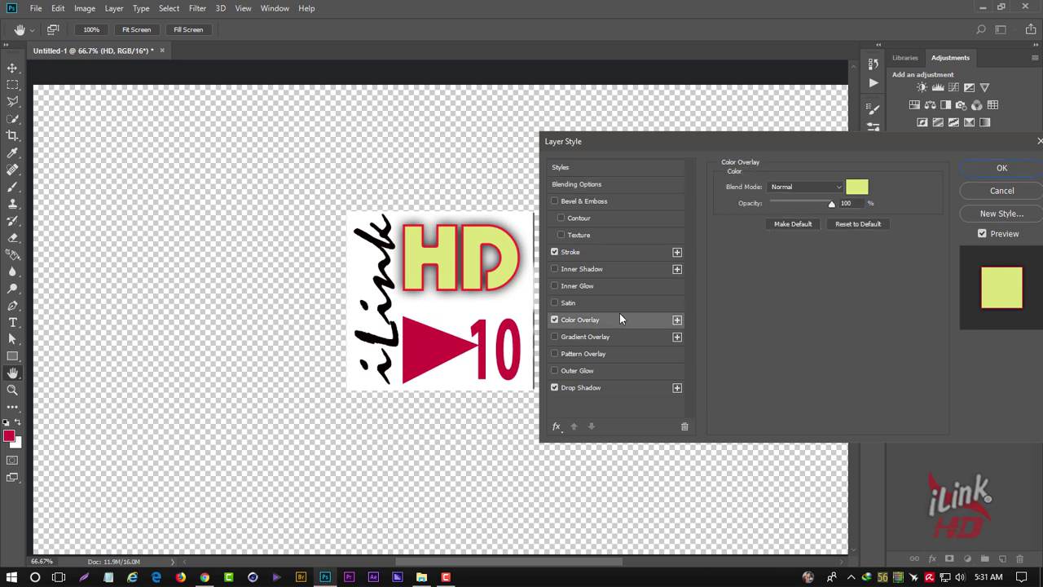
click(856, 187)
click(652, 278)
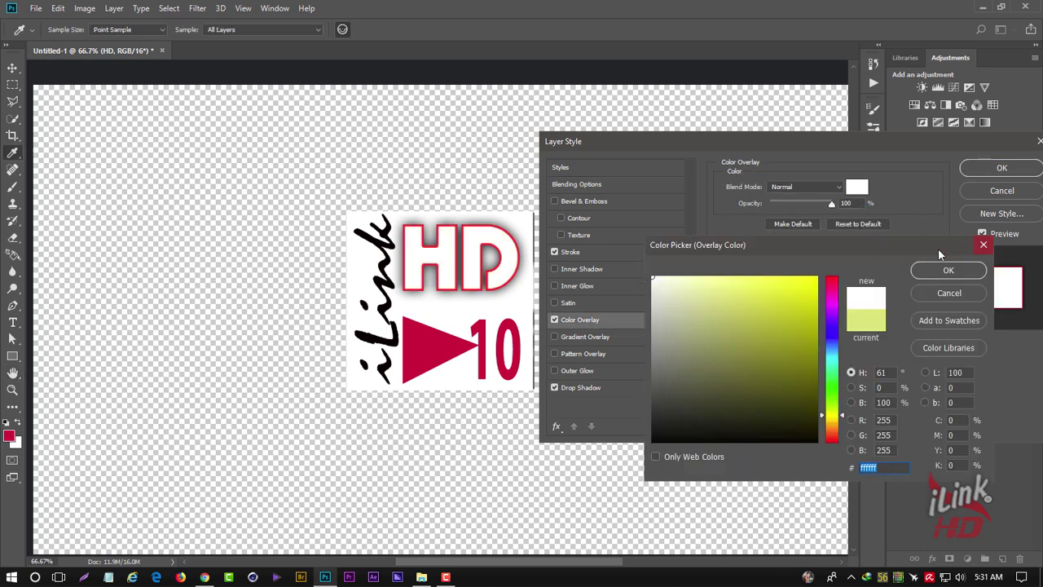
click(947, 271)
click(994, 168)
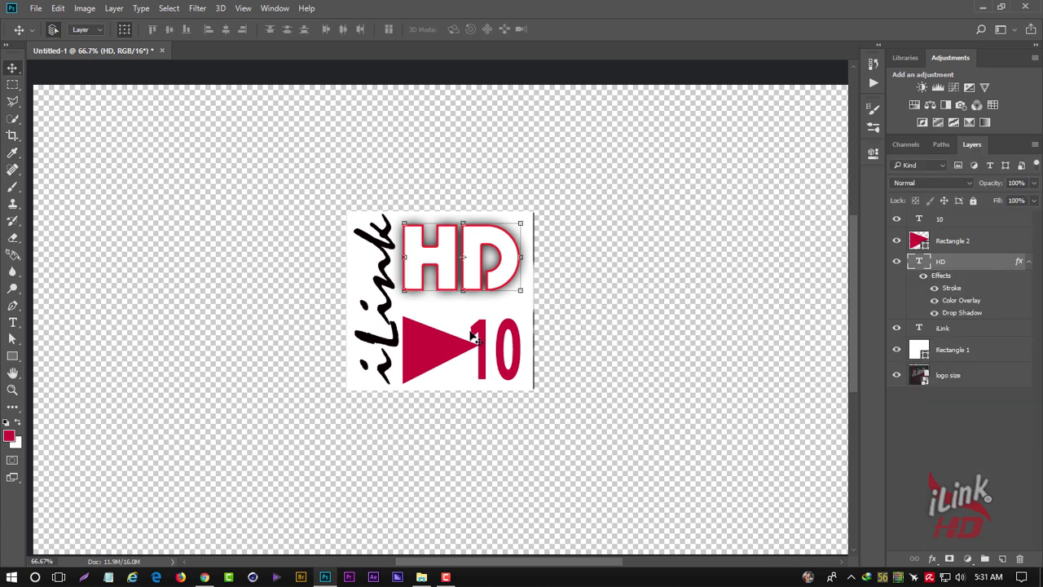
Step: Nudge the 10 up, widen it leftward to 128.78%, then draw a rectangle over iLink
drag(481, 334, 483, 324)
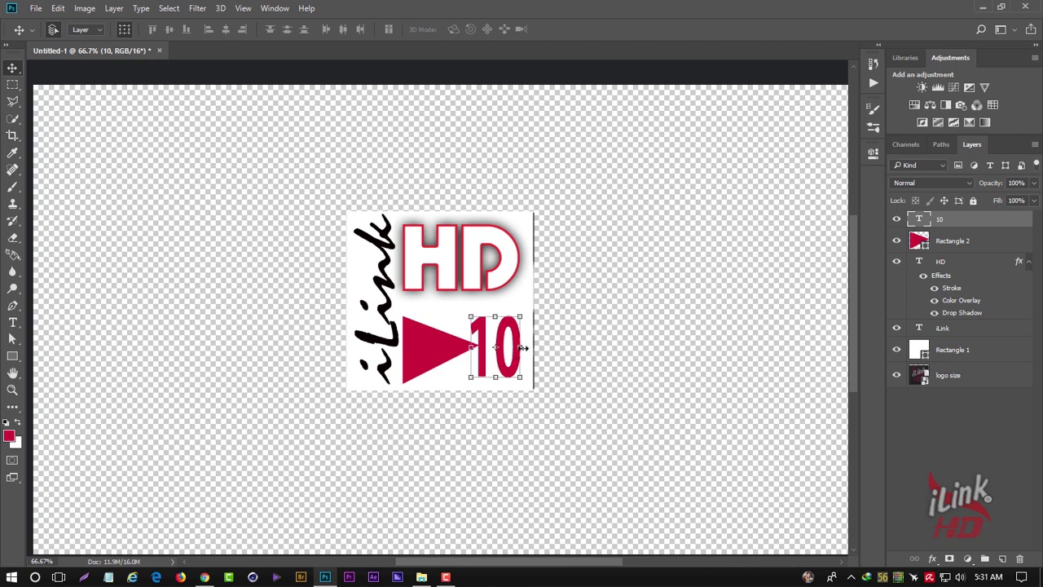
key(ctrl+t)
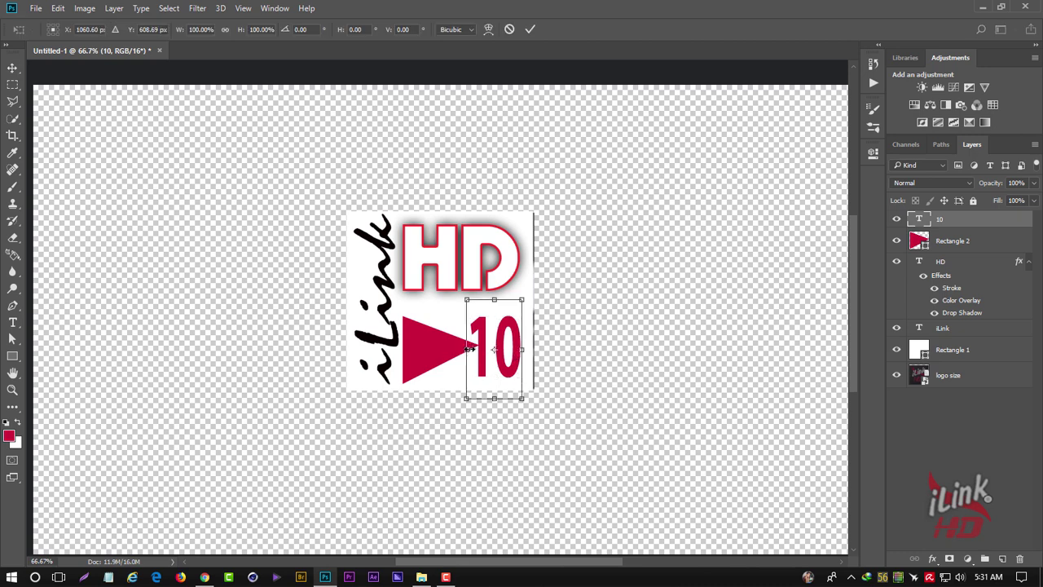
drag(469, 349, 451, 350)
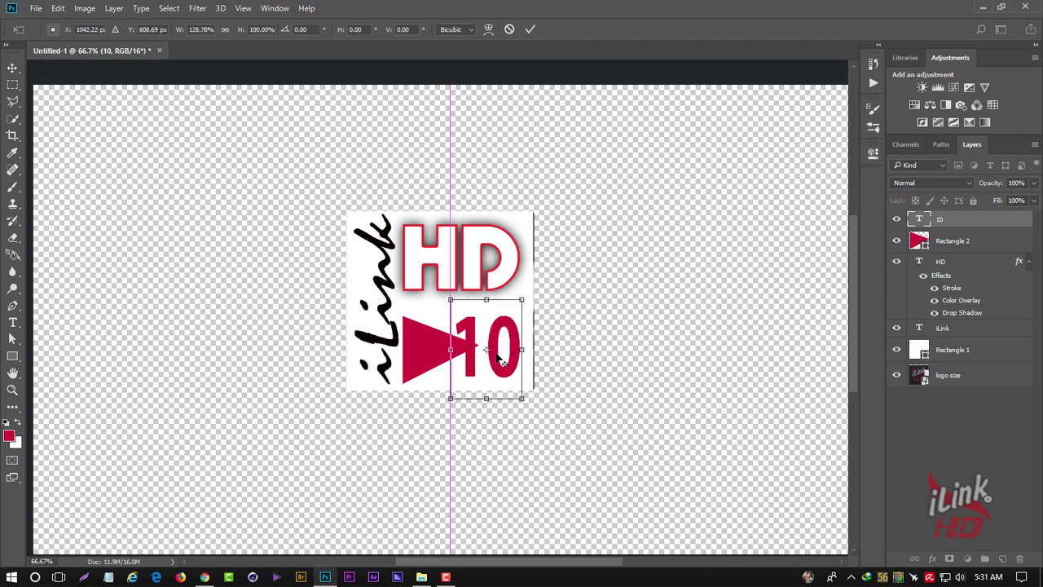
click(529, 30)
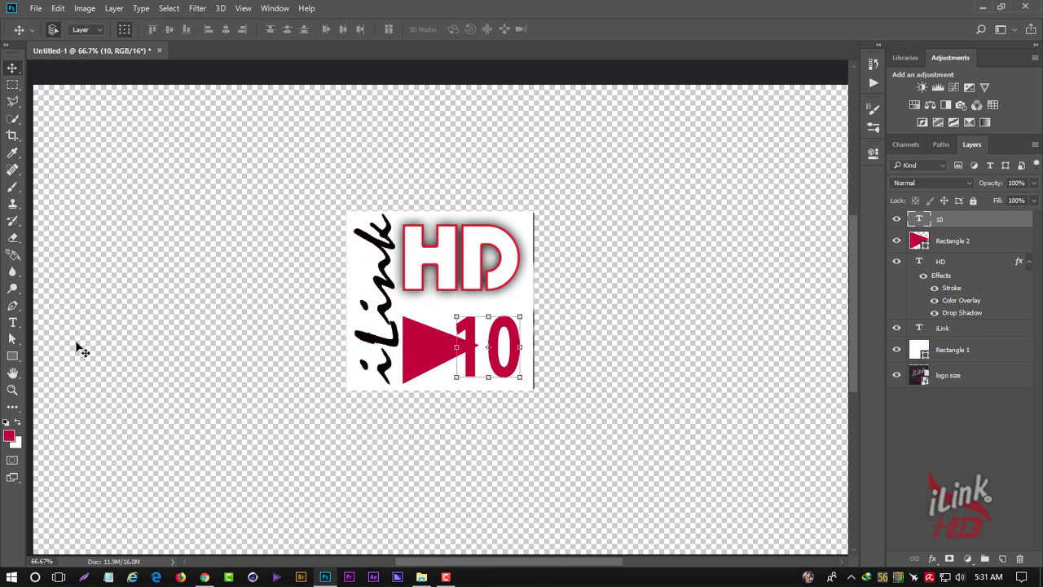
click(13, 357)
drag(328, 200, 402, 402)
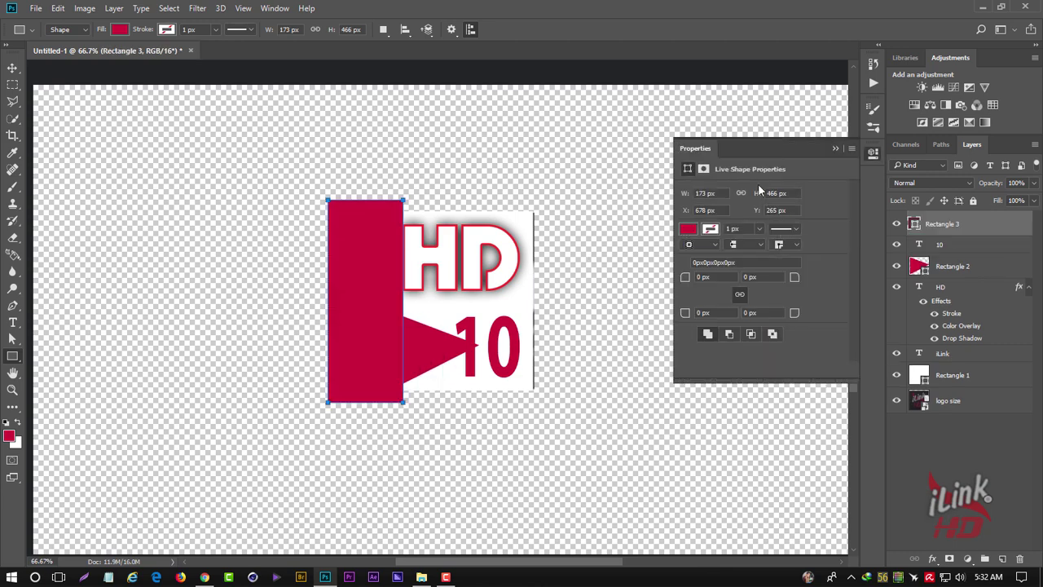
Step: Give Rectangle 3 a blue #1b66c2 Color Overlay
click(835, 149)
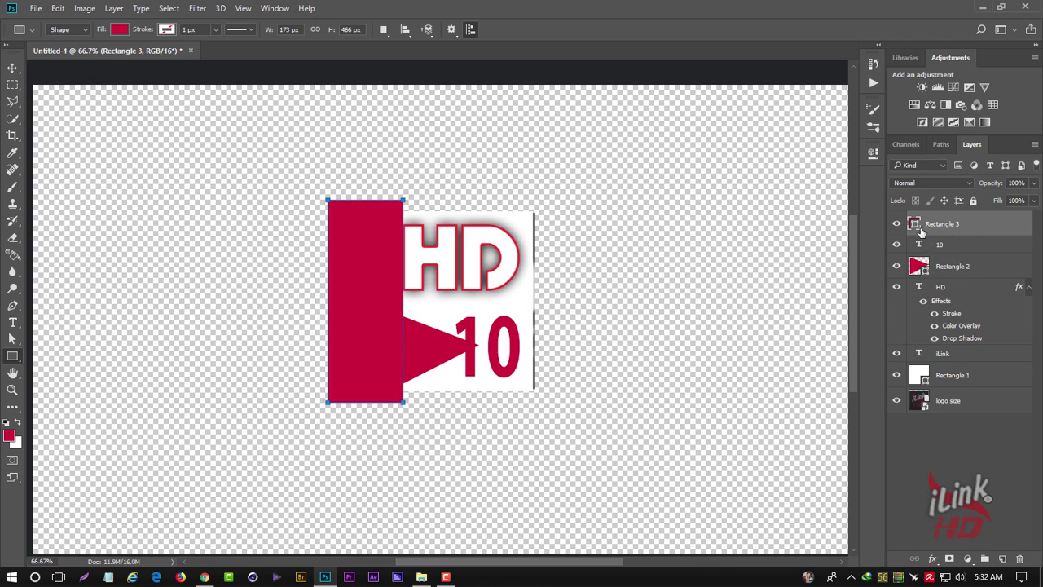
double_click(910, 231)
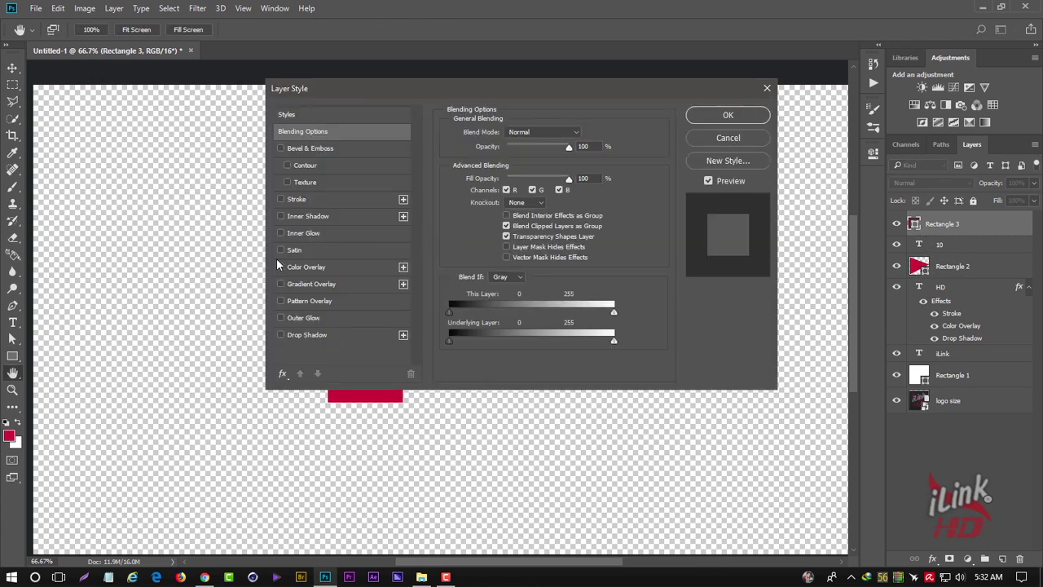
click(280, 267)
click(304, 264)
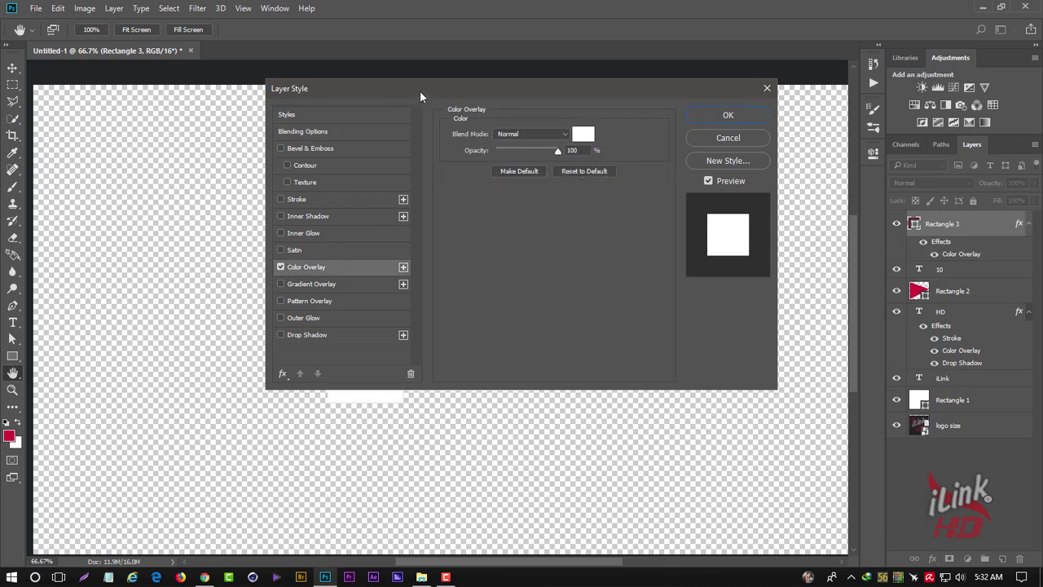
drag(745, 165, 748, 166)
click(902, 211)
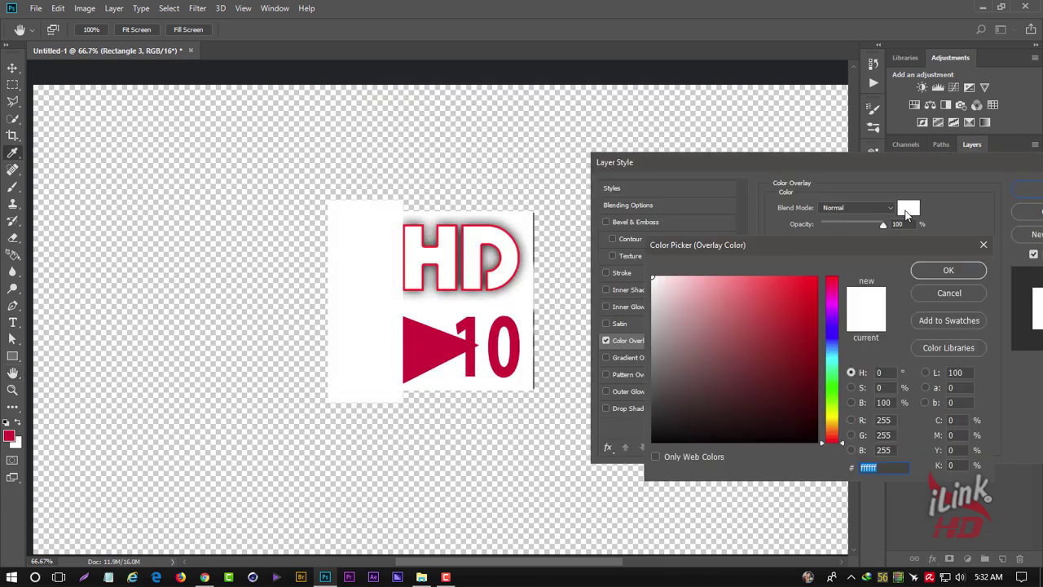
click(810, 437)
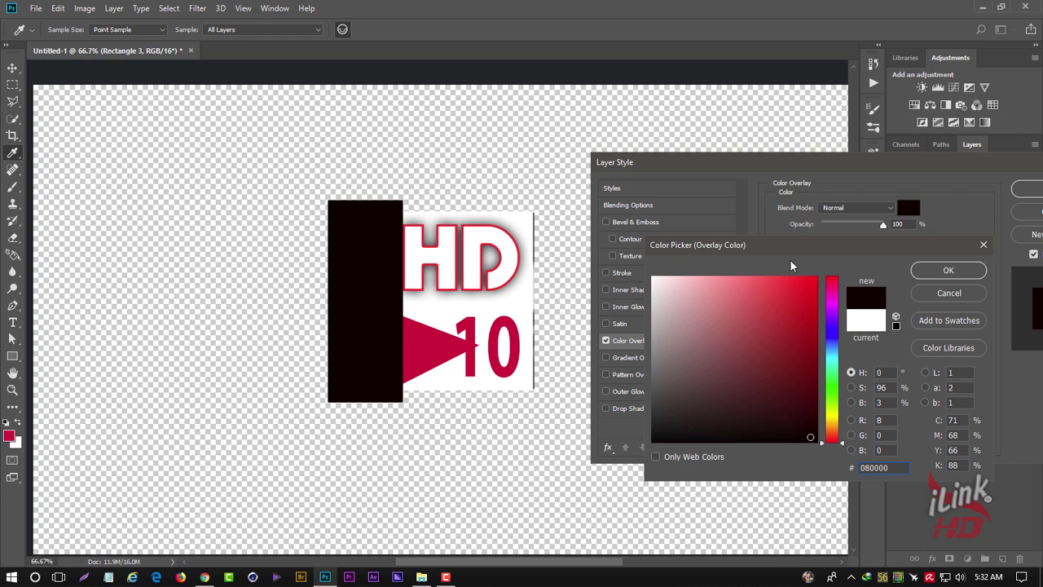
click(831, 346)
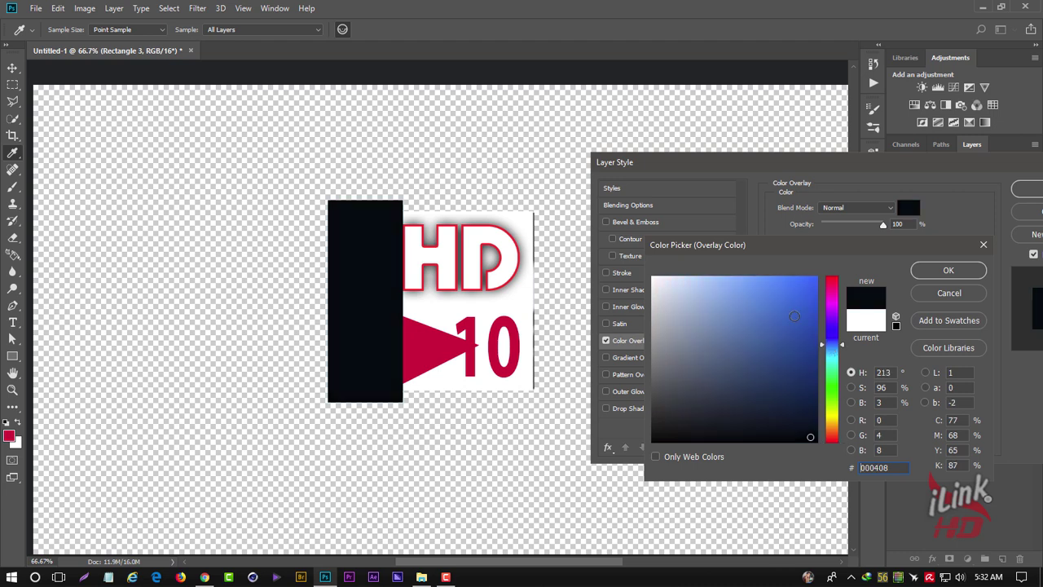
click(794, 316)
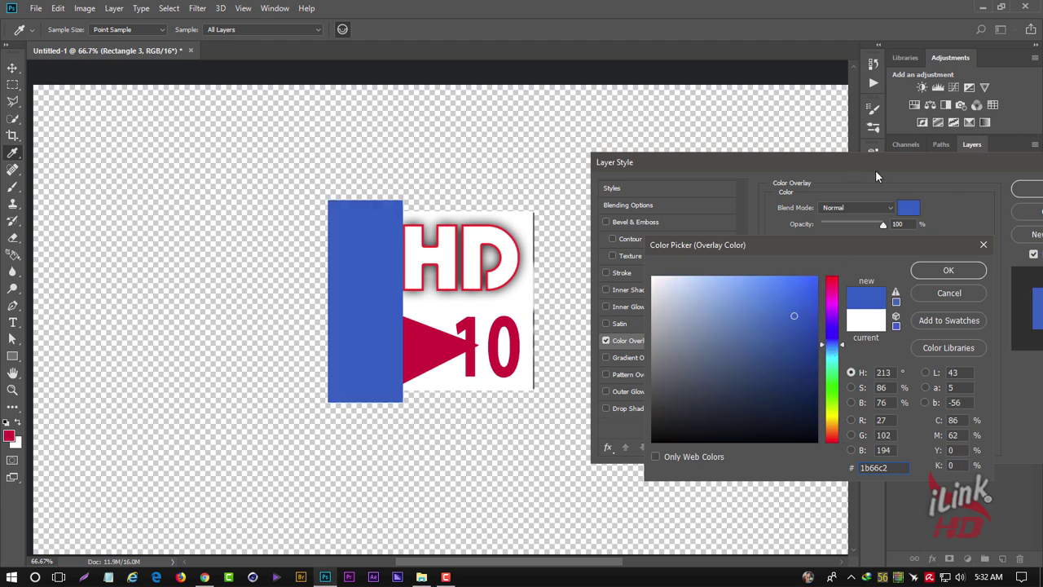
click(948, 270)
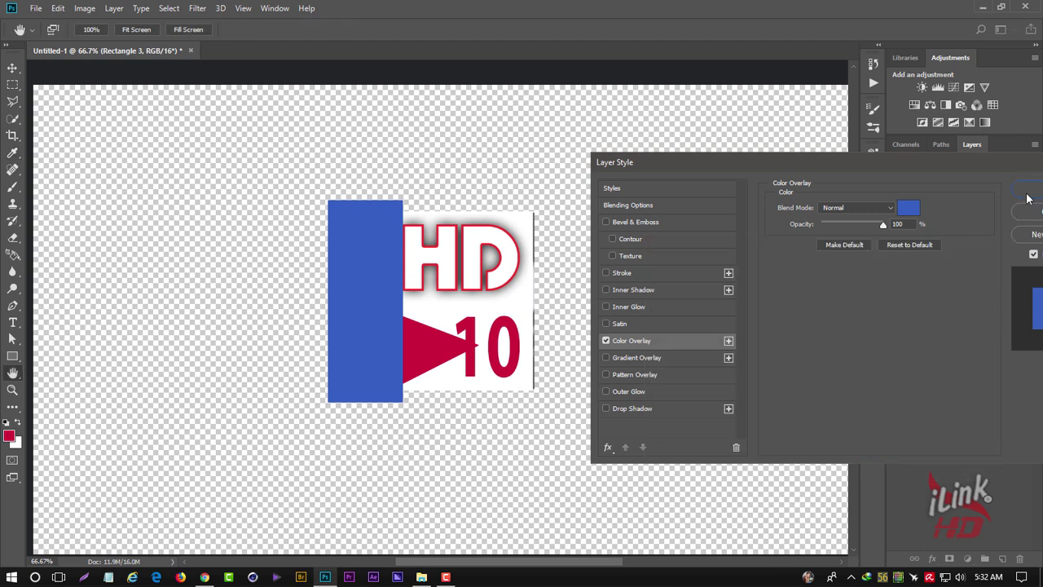
key(Return)
click(18, 68)
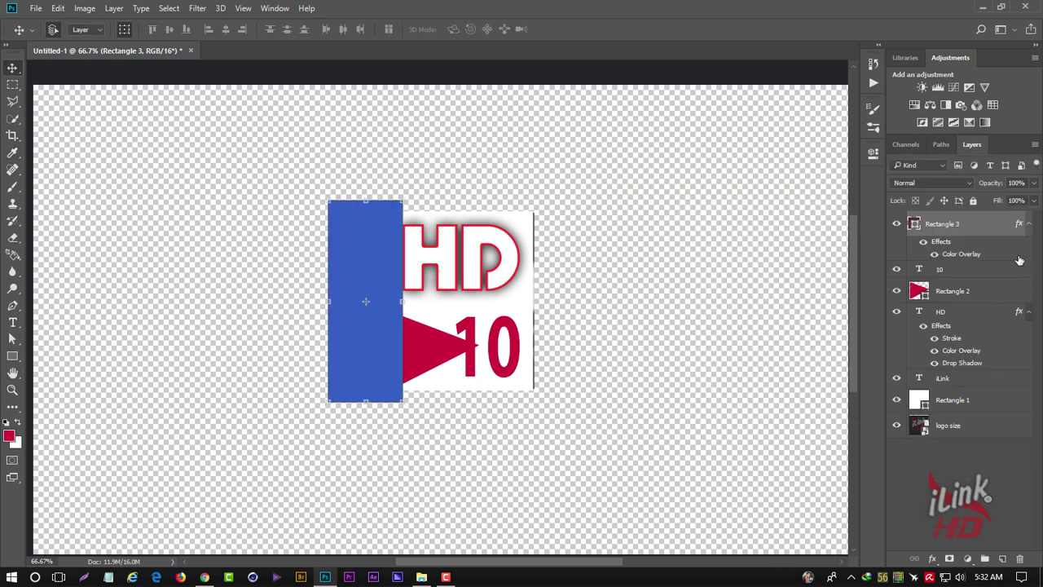
Step: Move Rectangle 3 beneath the iLink layer and reselect the blue strip
drag(986, 230, 978, 386)
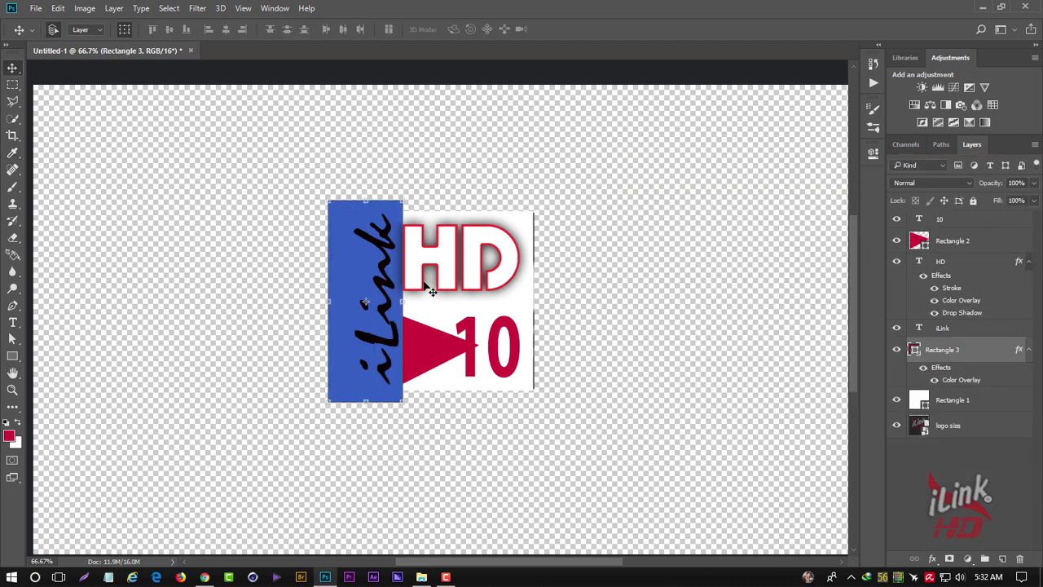
click(384, 254)
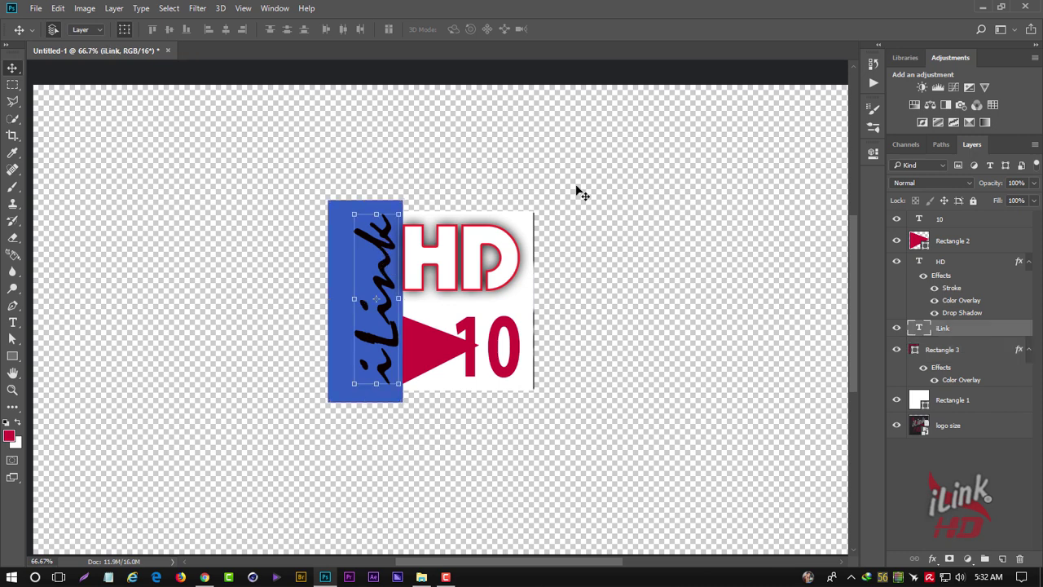
click(577, 188)
click(350, 220)
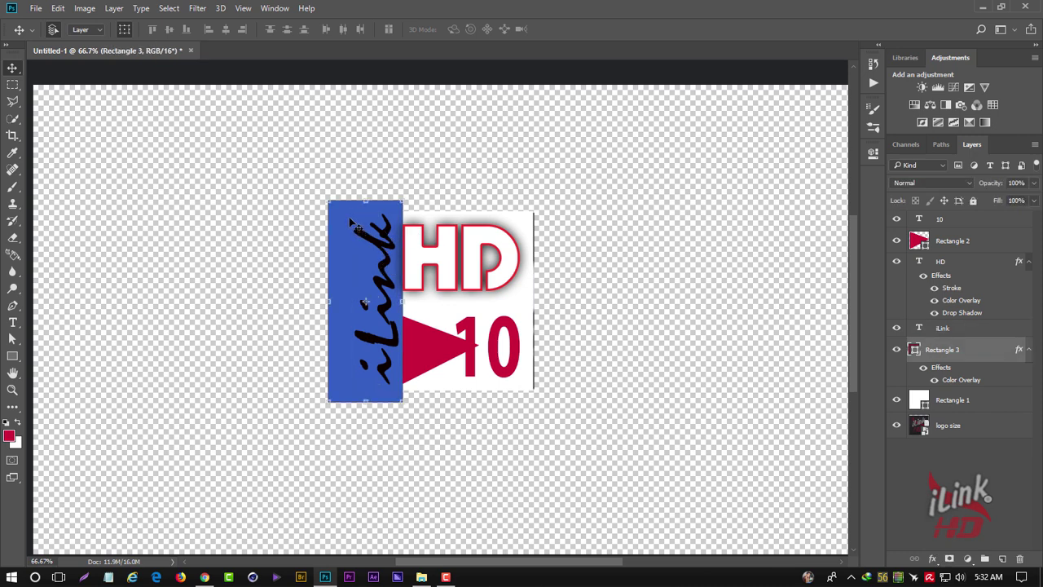
Step: Trim the blue strip to the logo's height and narrow it to 74.57% width
drag(364, 201, 364, 211)
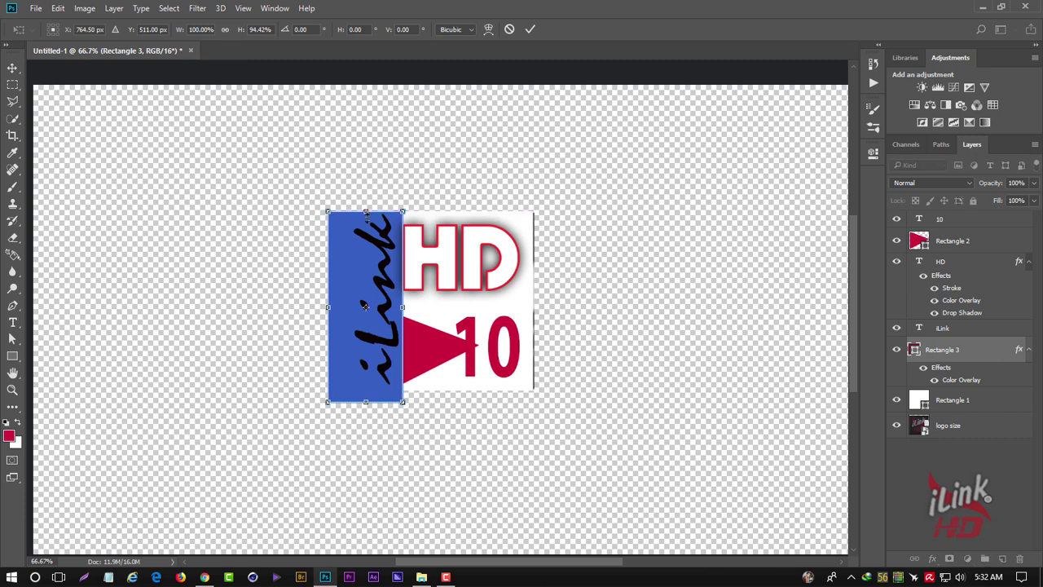
drag(372, 394, 373, 381)
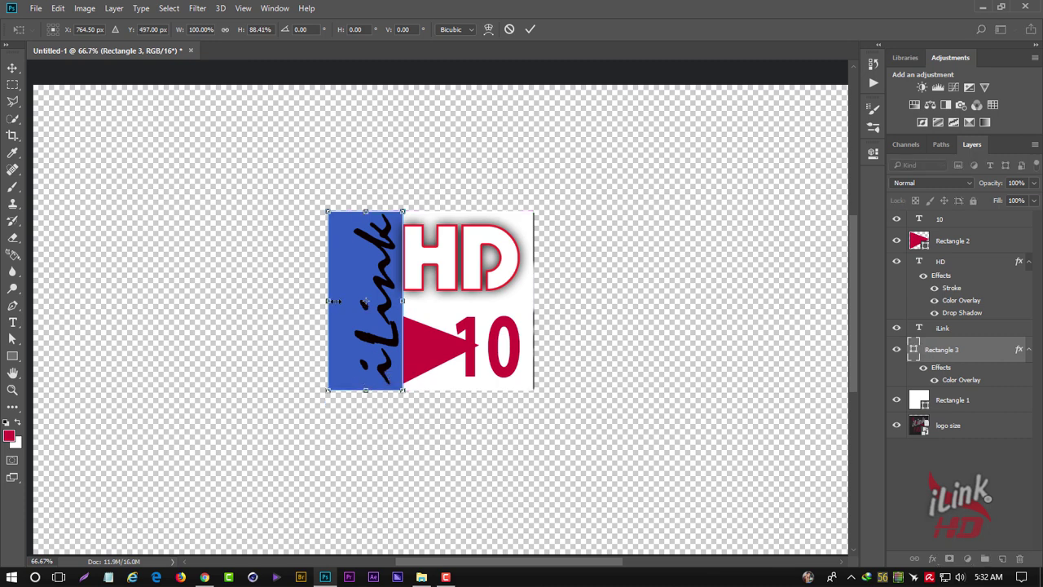
drag(341, 304, 360, 303)
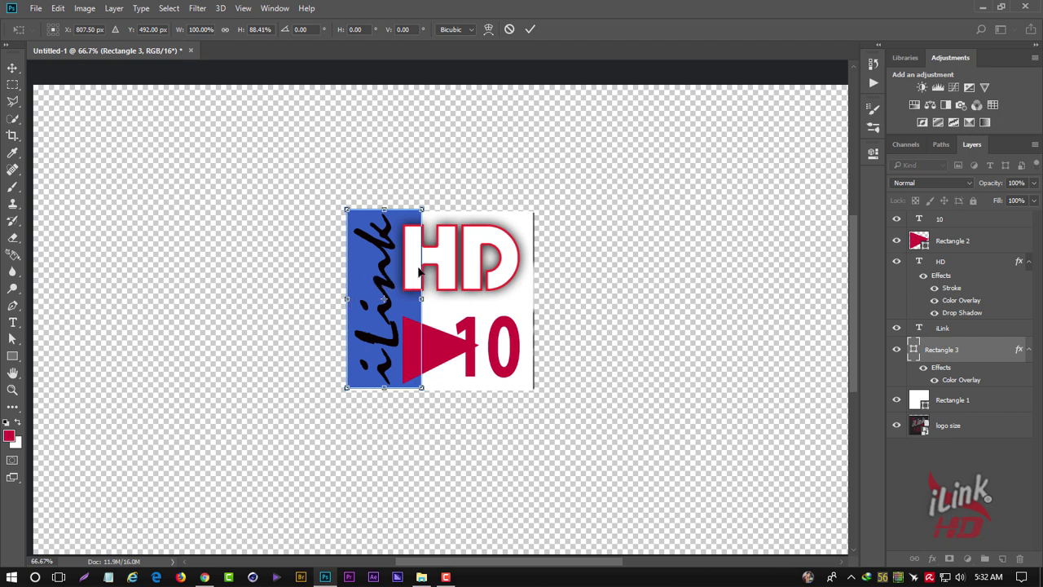
mouse_move(422, 300)
mouse_down()
mouse_move(438, 303)
mouse_move(404, 311)
mouse_up()
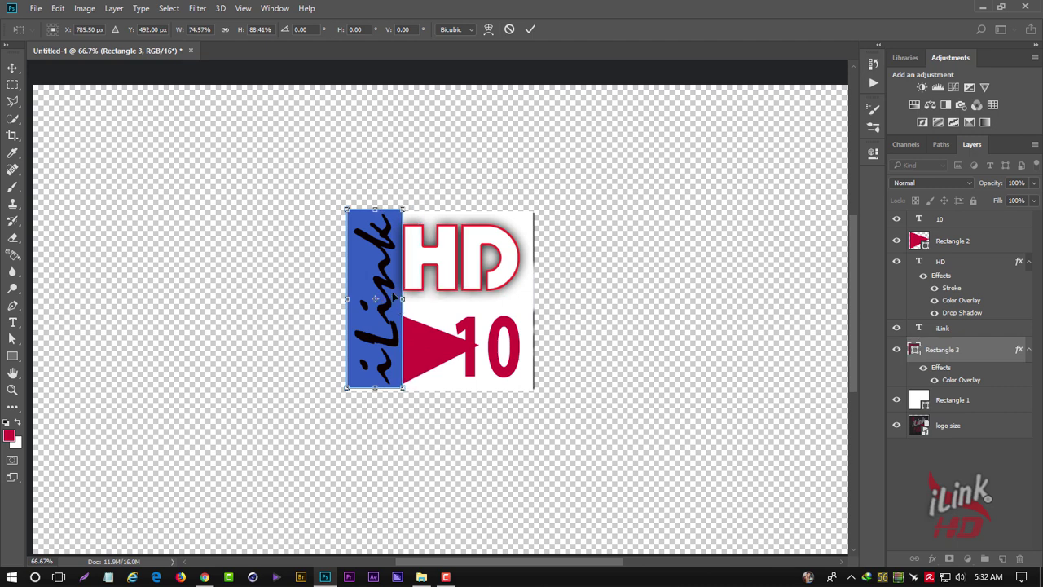
click(529, 29)
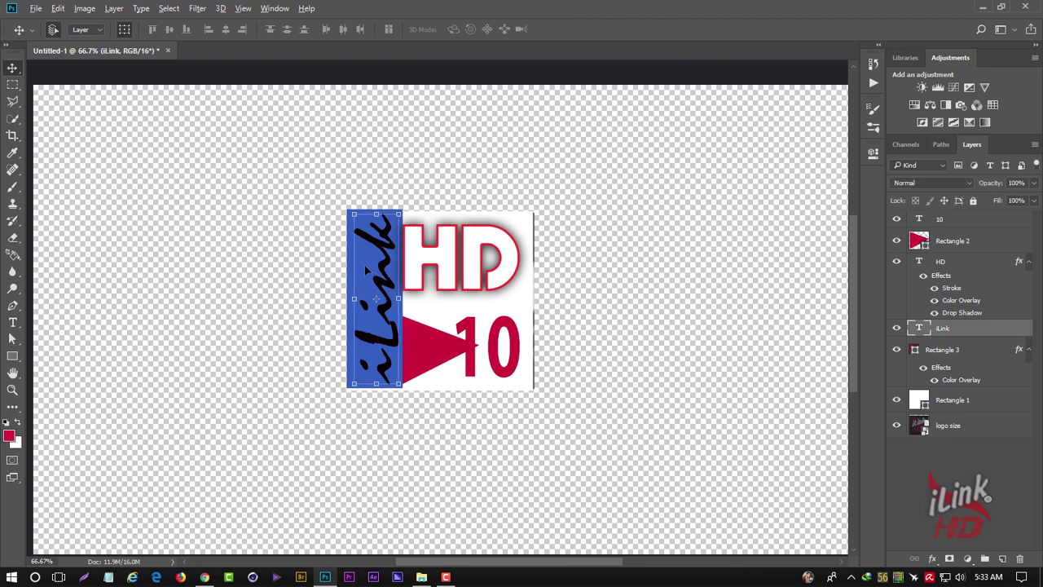
Step: Duplicate the blue strip with Ctrl+J and reposition iLink on it
click(957, 350)
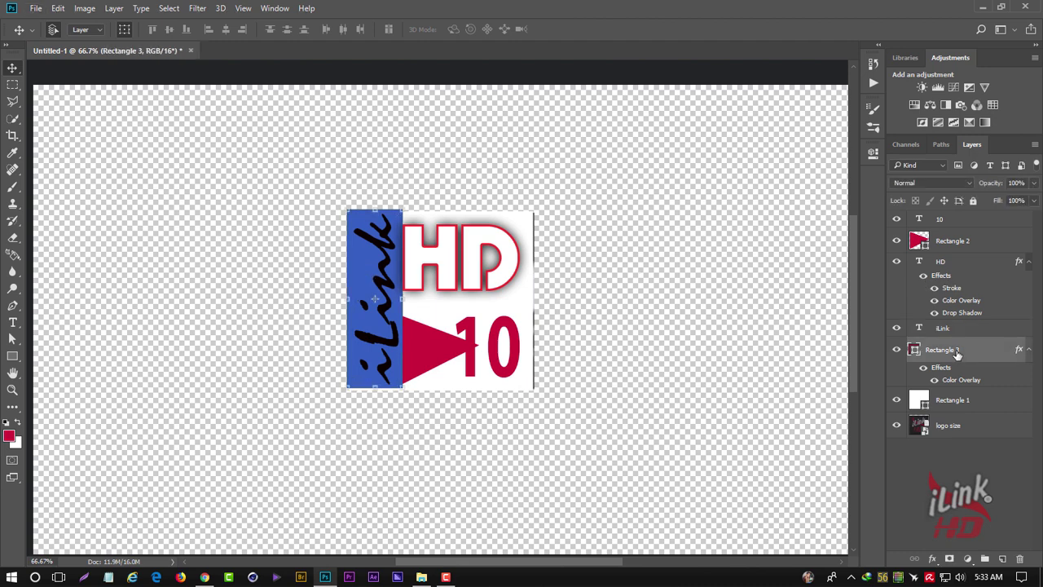
key(ctrl+j)
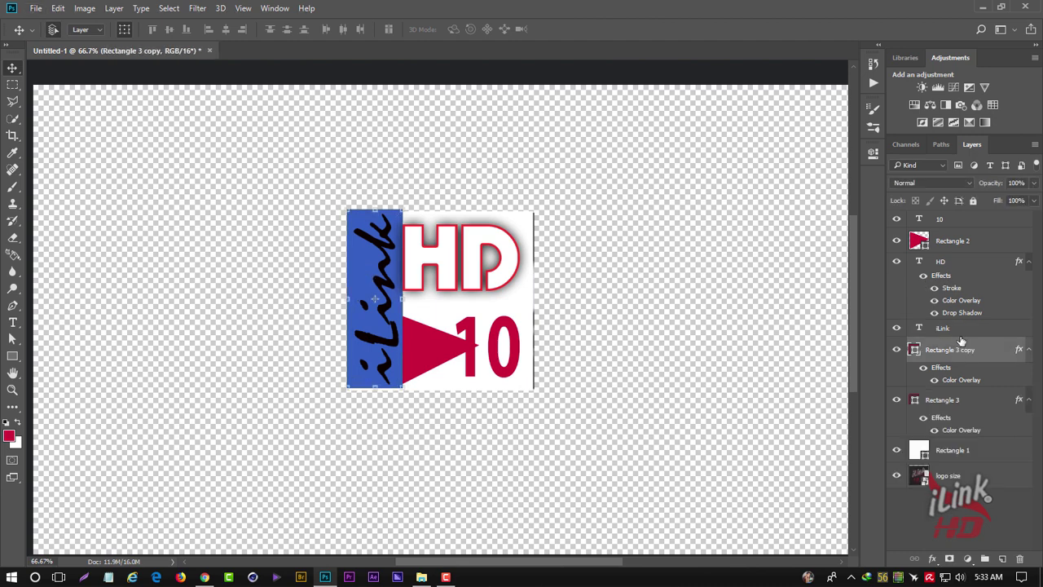
drag(371, 273, 377, 275)
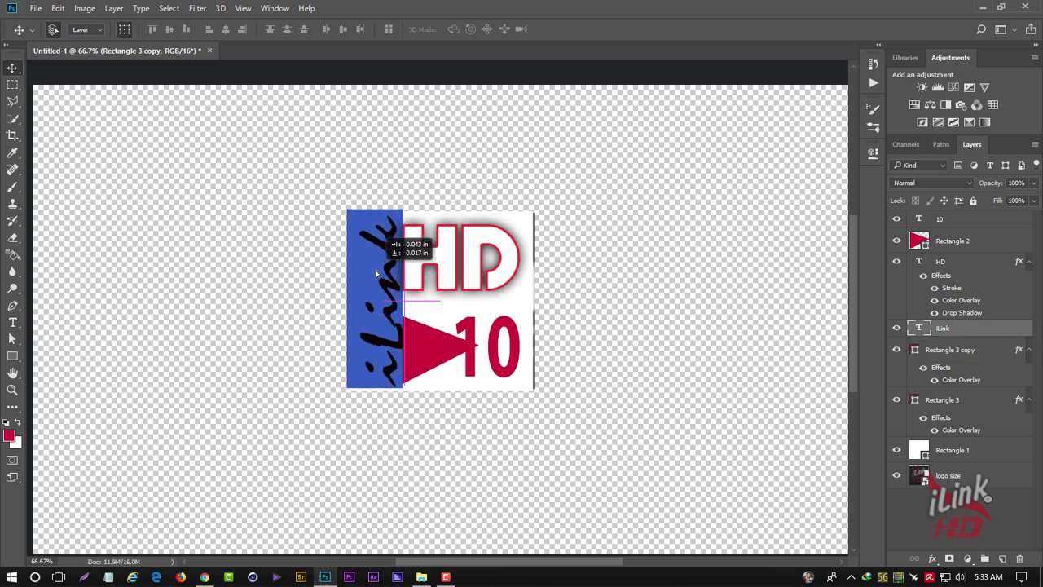
drag(377, 275, 381, 276)
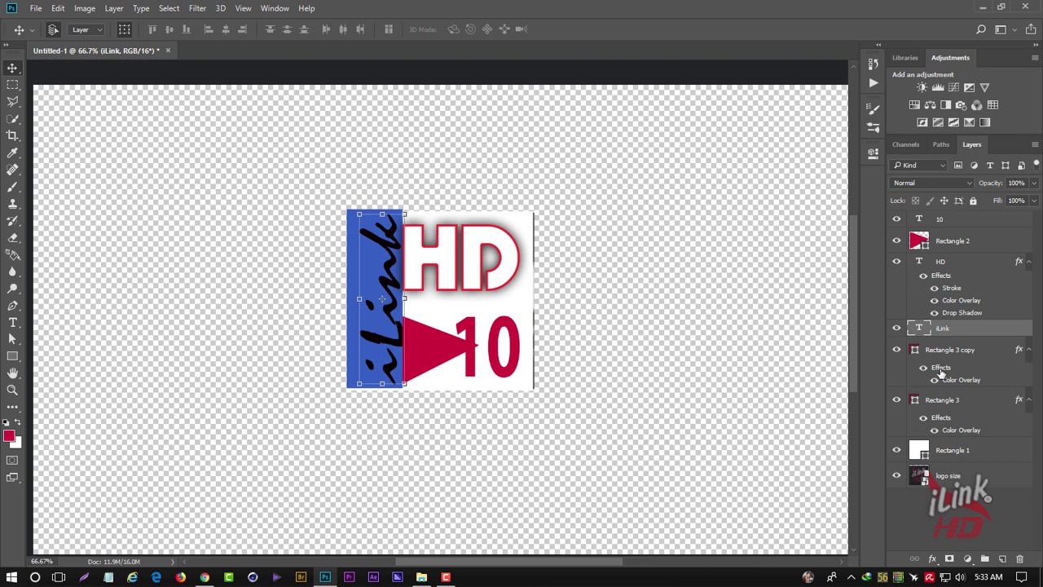
Step: Widen the copy behind HD and 10, then nudge iLink slightly left
click(949, 349)
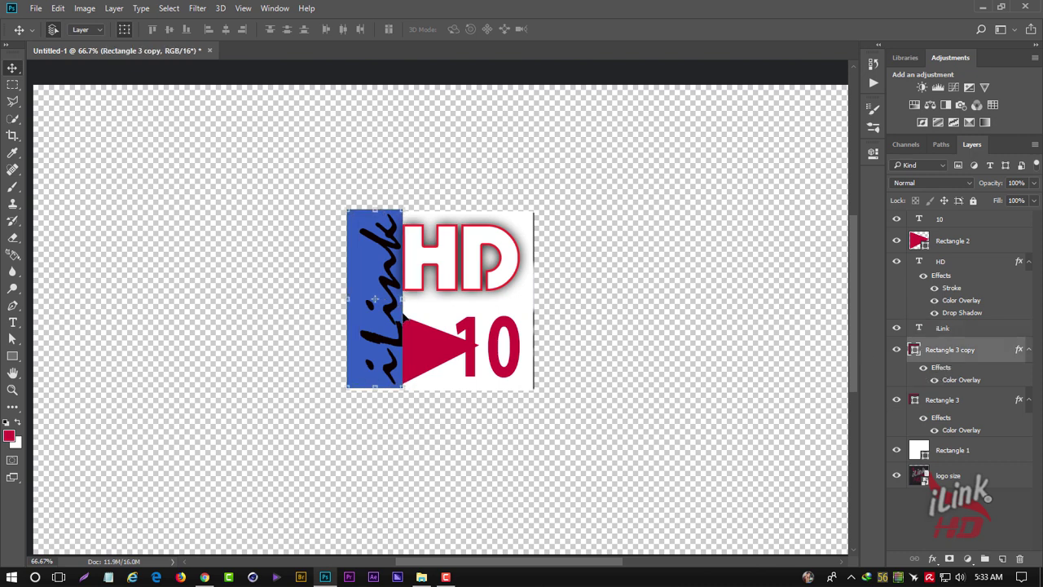
drag(404, 320, 421, 319)
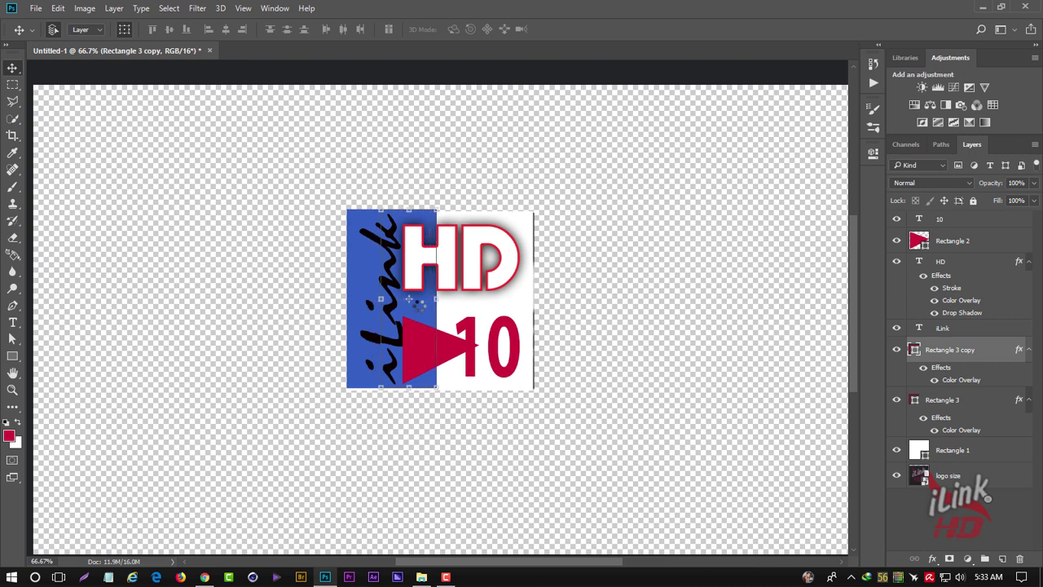
drag(415, 301, 533, 298)
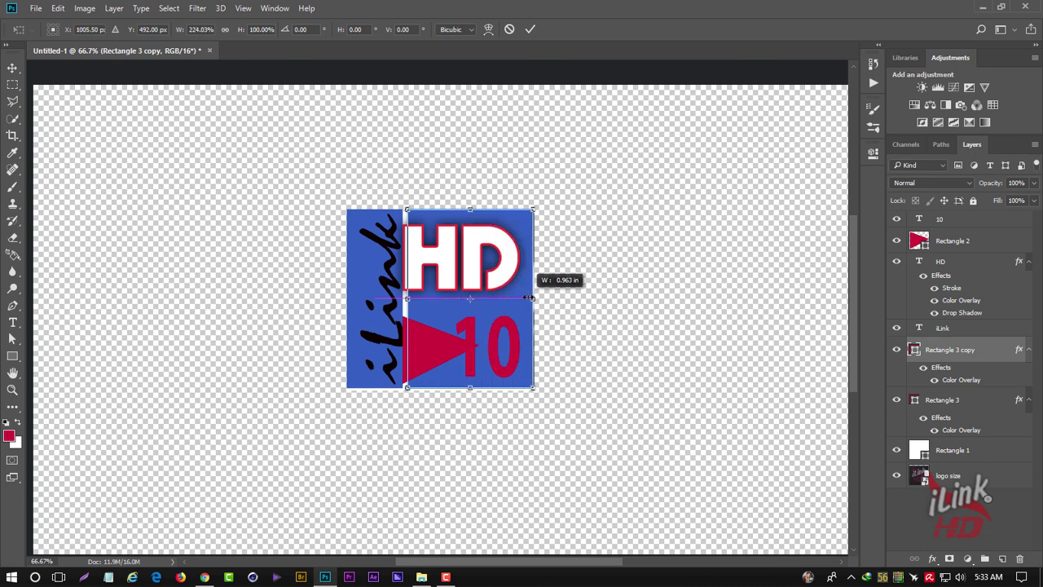
click(529, 29)
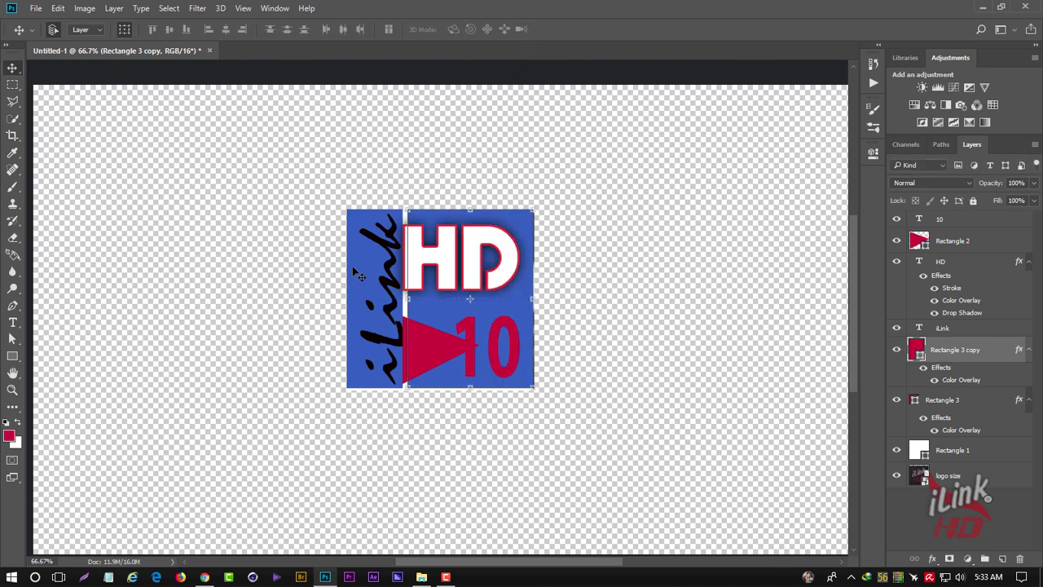
click(393, 254)
drag(393, 255, 386, 254)
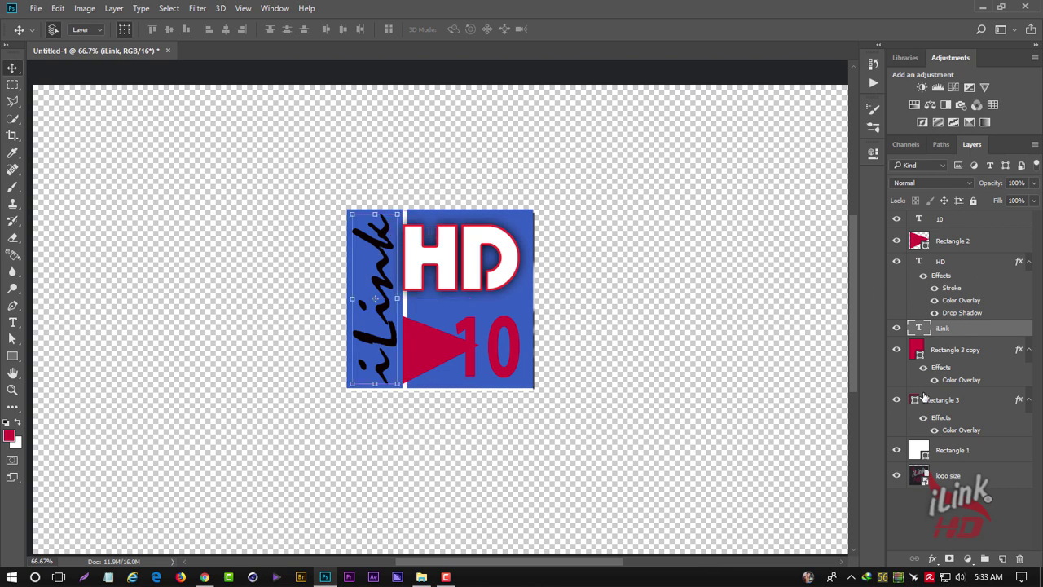
Step: Set the original strip's Color Overlay to white
click(918, 401)
double_click(917, 401)
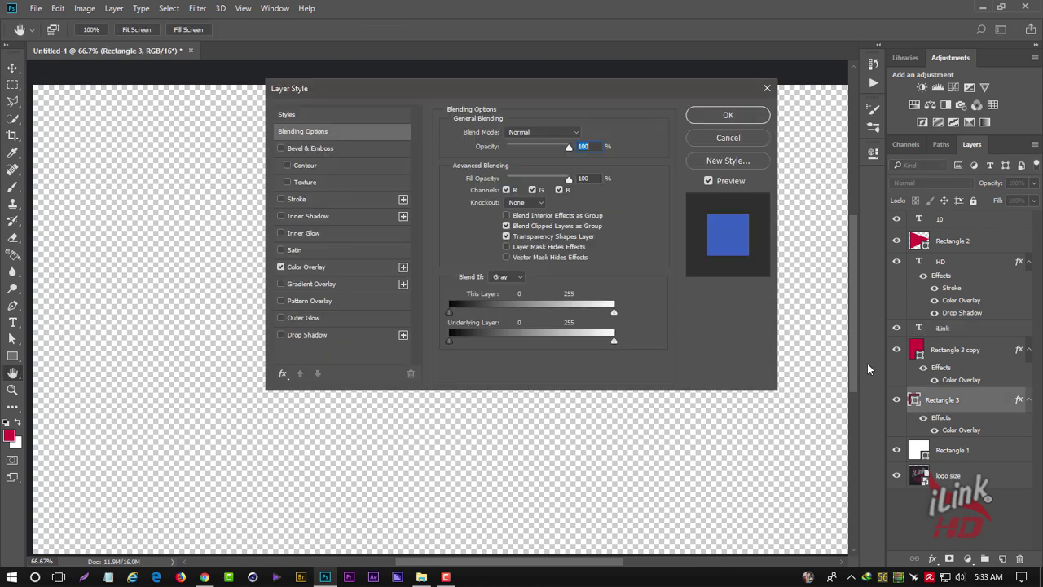
click(298, 268)
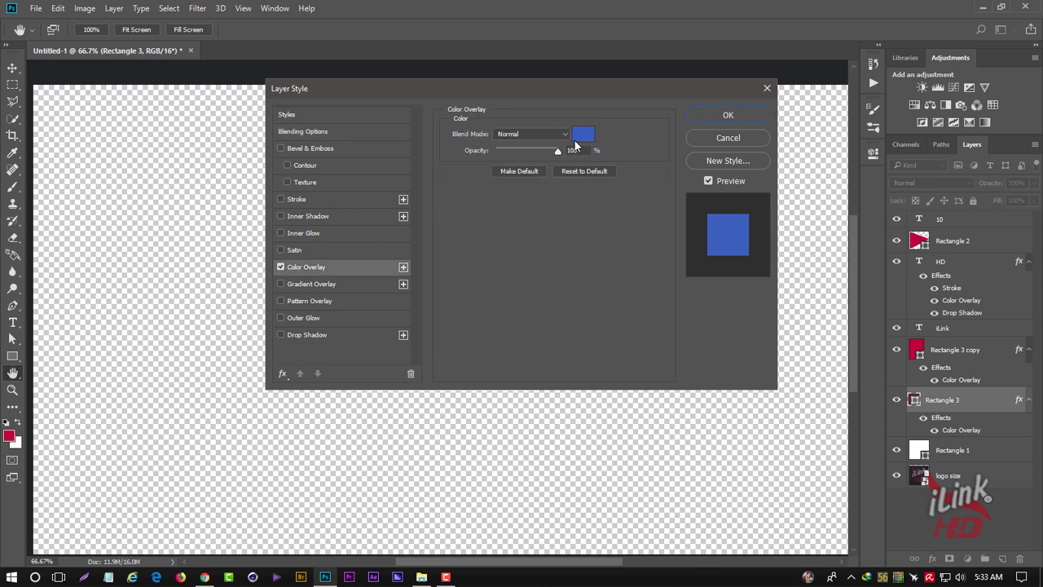
click(582, 136)
click(652, 279)
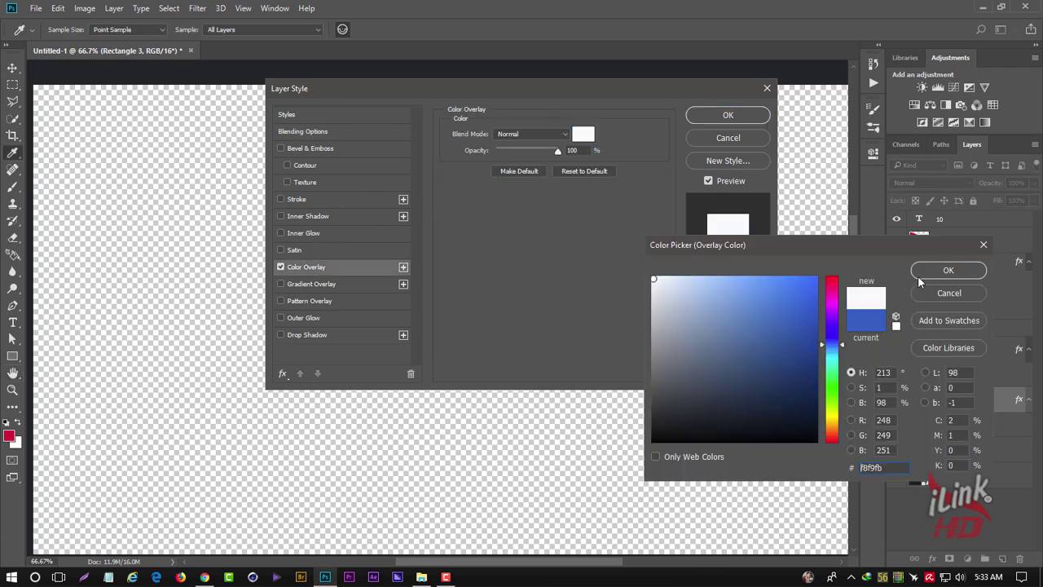
click(948, 269)
click(705, 119)
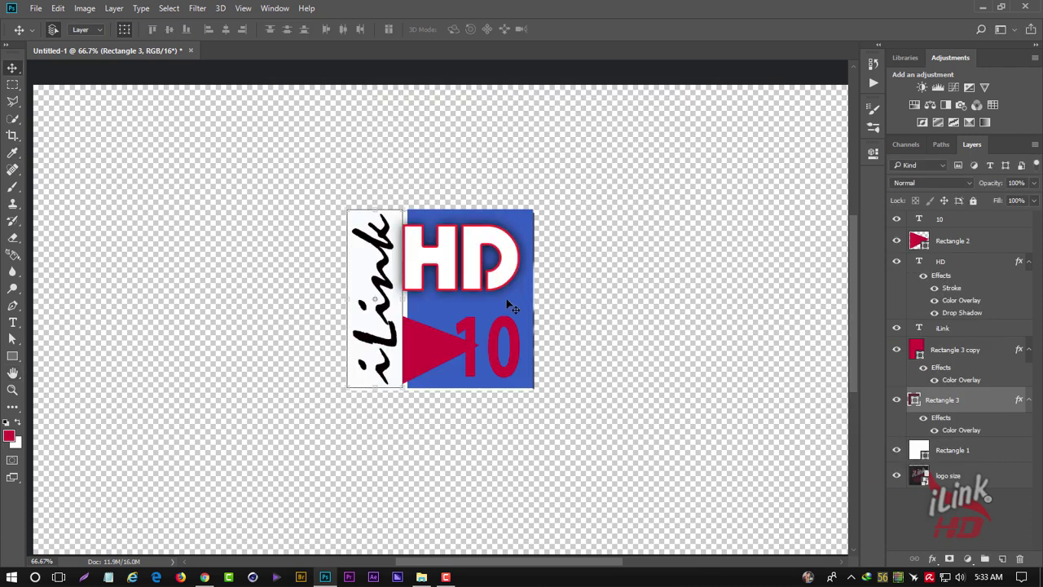
Step: Change the Rectangle 3 copy fill colour to green
click(515, 308)
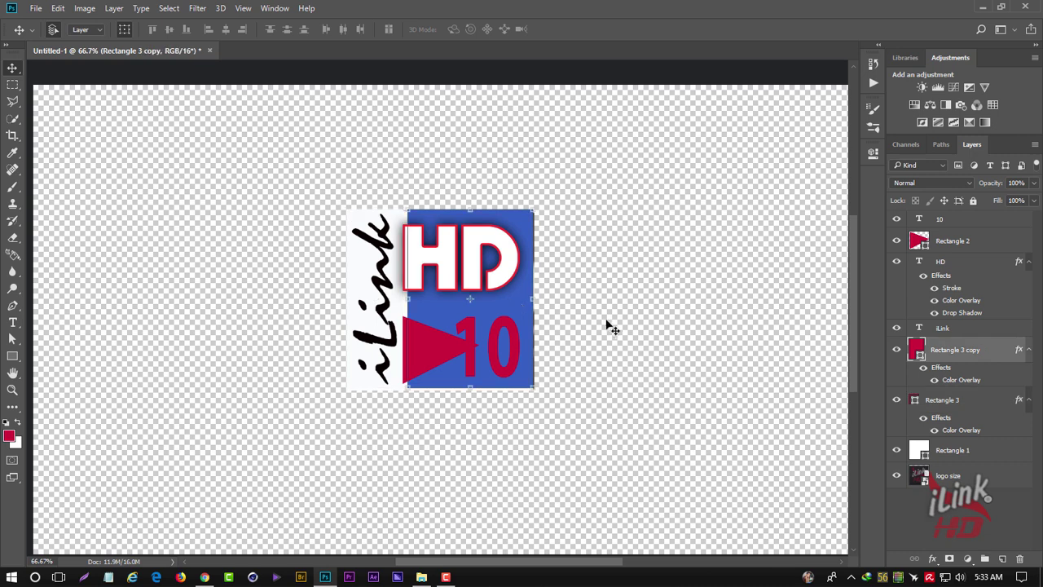
double_click(916, 349)
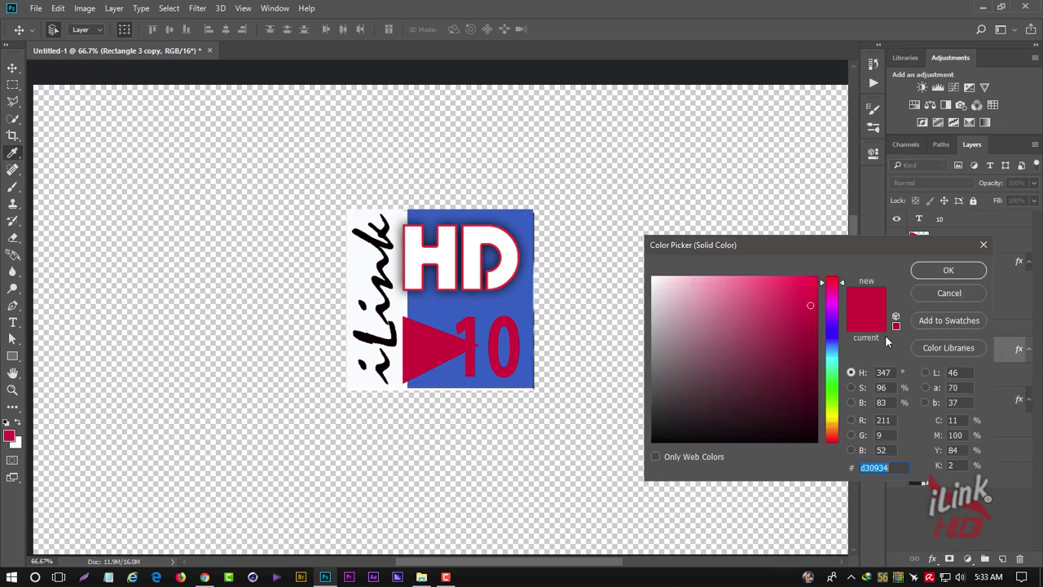
drag(820, 369, 830, 394)
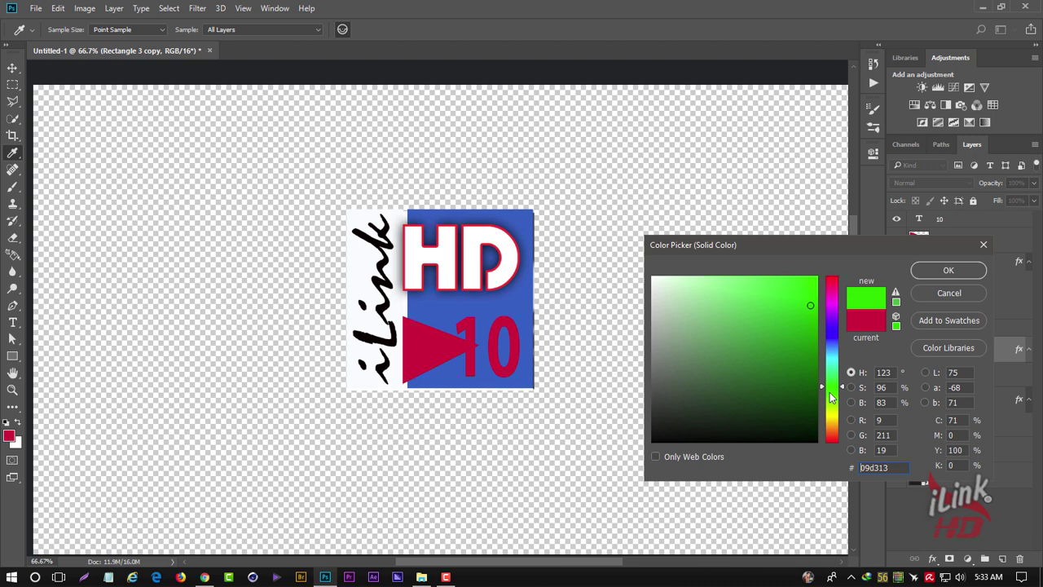
click(807, 342)
click(935, 277)
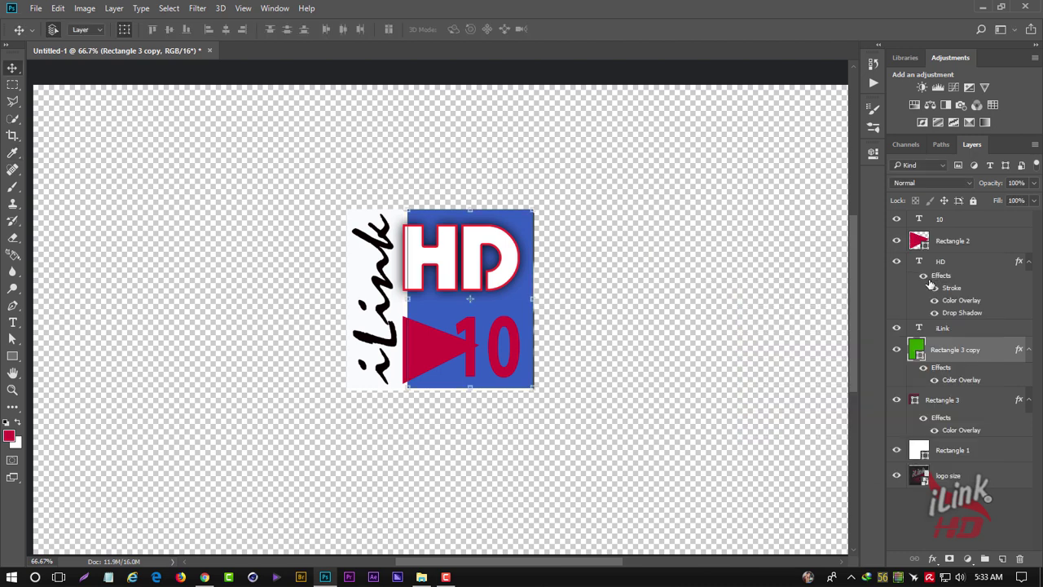
Step: Set the Rectangle 3 copy Color Overlay to green #208409
double_click(960, 380)
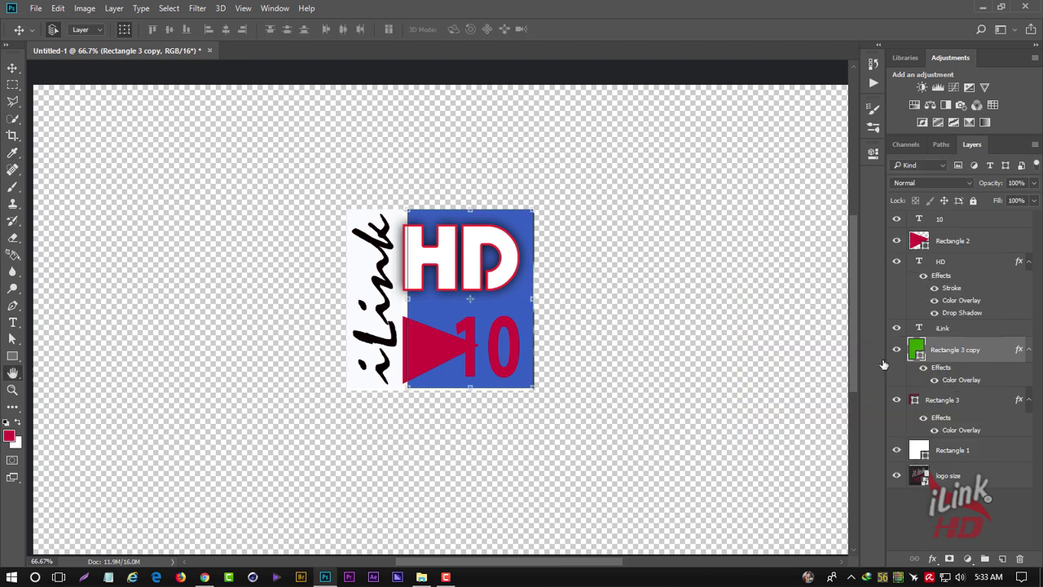
drag(615, 94, 880, 139)
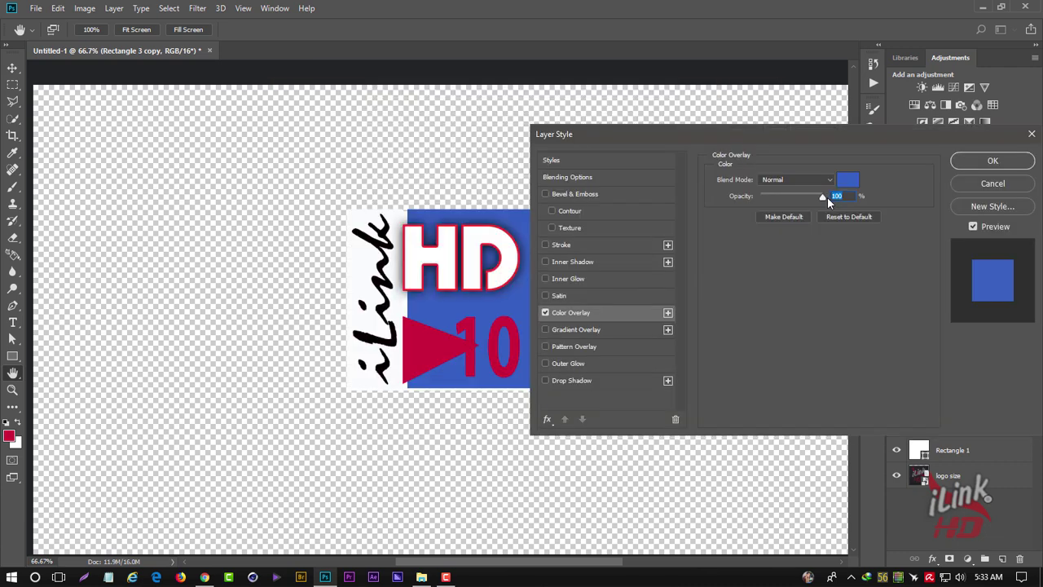
click(846, 181)
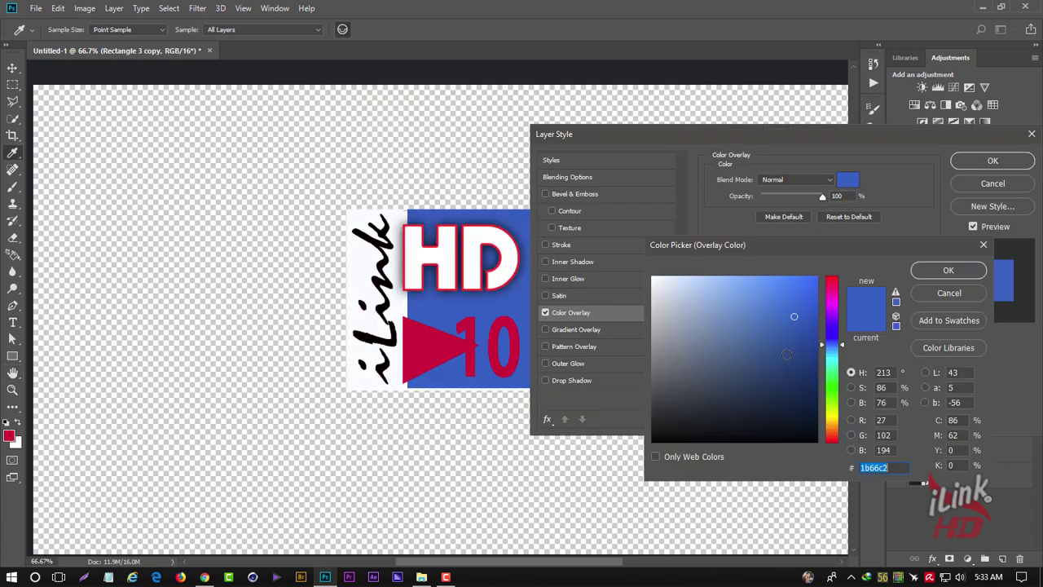
click(834, 392)
click(806, 356)
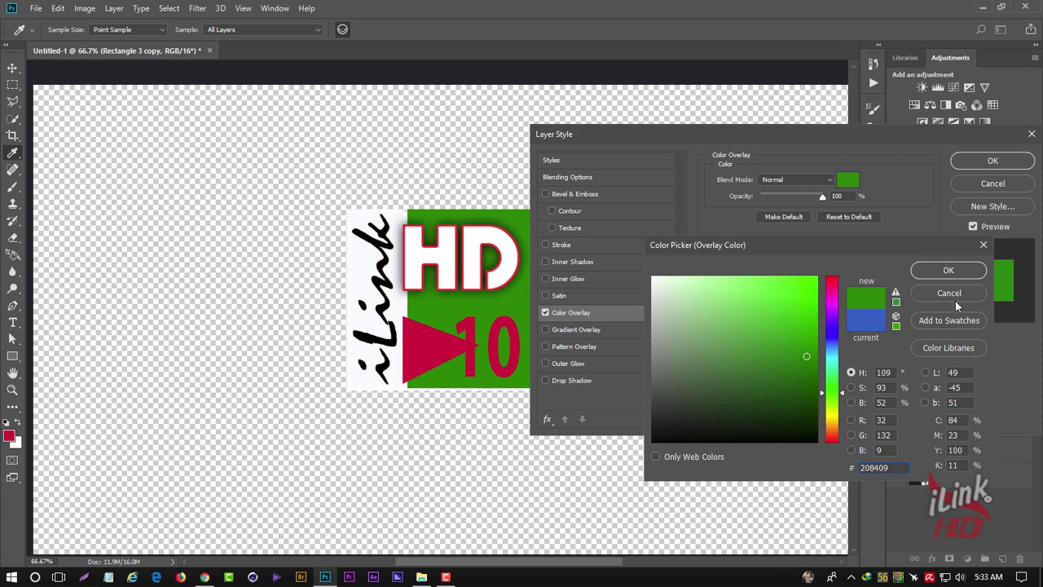
click(947, 272)
click(988, 160)
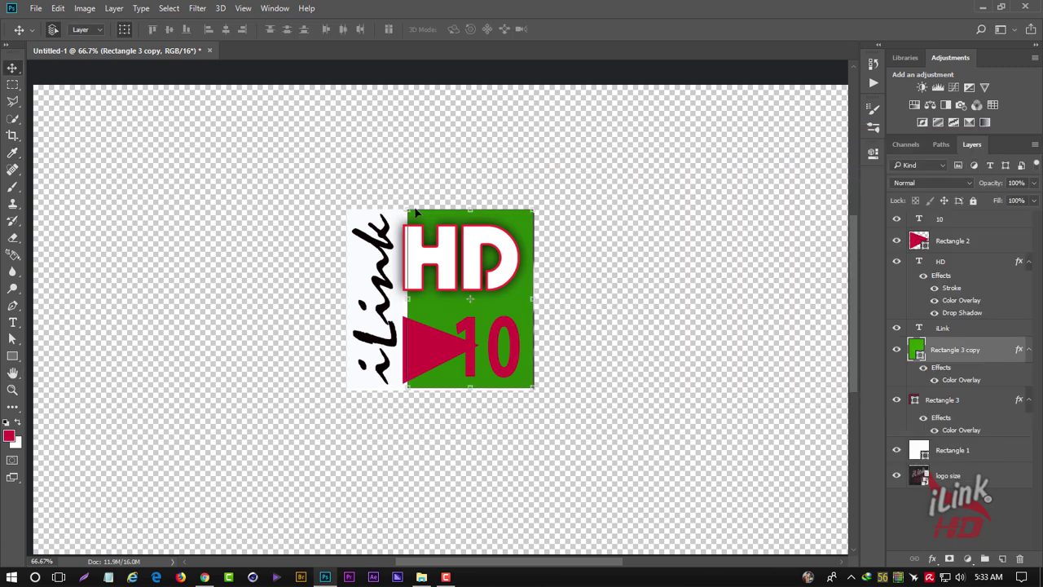
Step: Shift the HD text right and move the red triangle right and down
drag(448, 249, 457, 248)
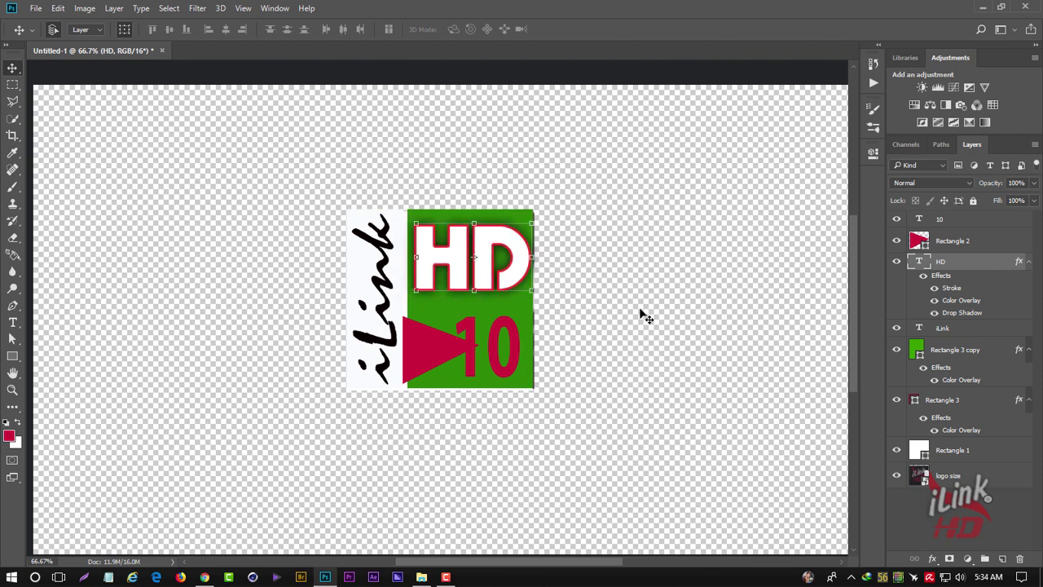
mouse_move(432, 338)
mouse_down()
mouse_move(448, 349)
mouse_move(495, 324)
mouse_up()
click(565, 344)
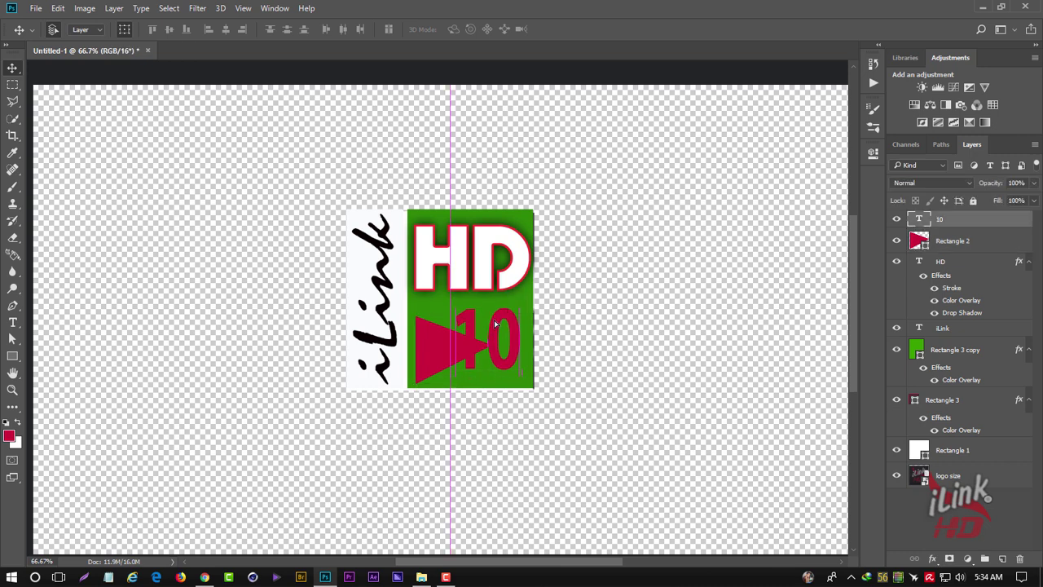
Step: Recolour the 10 text to near-white #f8f8f8
double_click(919, 220)
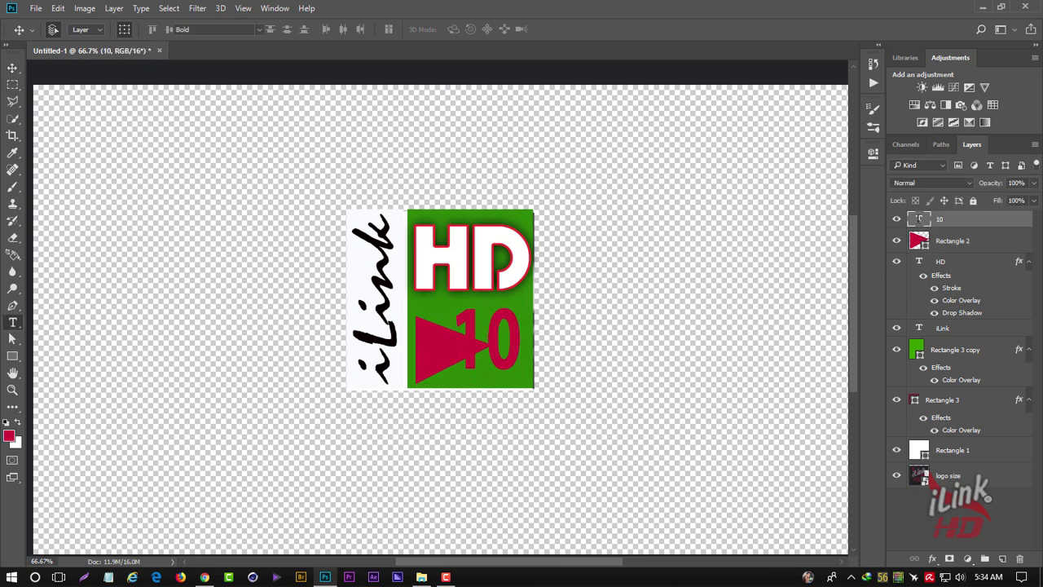
click(497, 31)
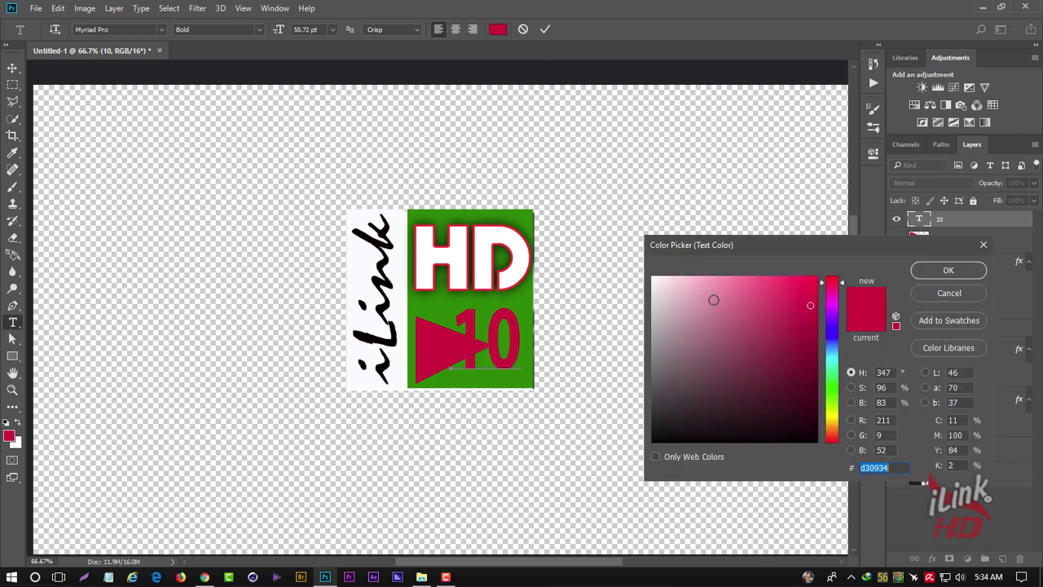
drag(712, 298, 652, 280)
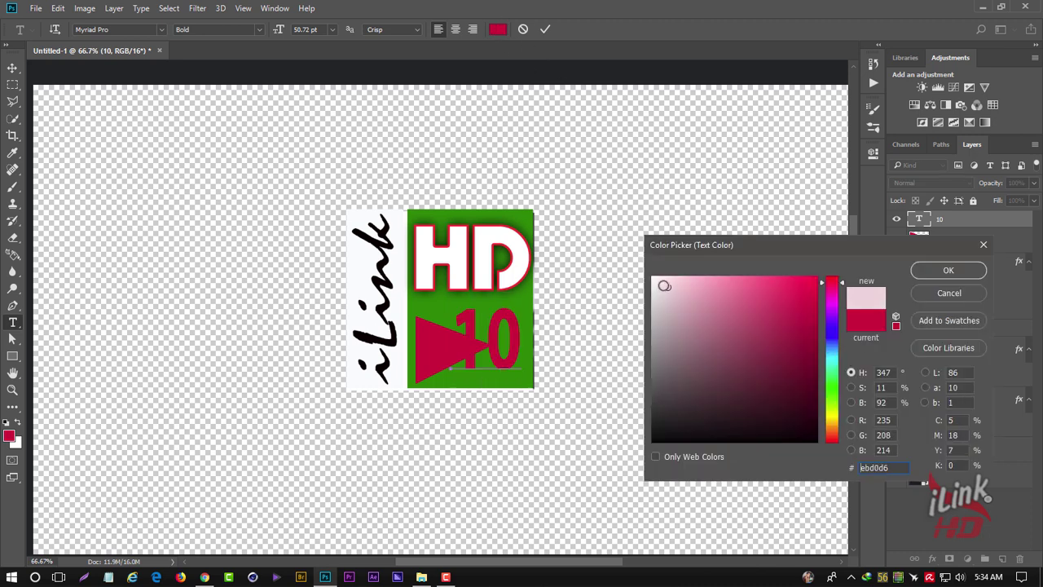
click(949, 270)
click(546, 30)
key(v)
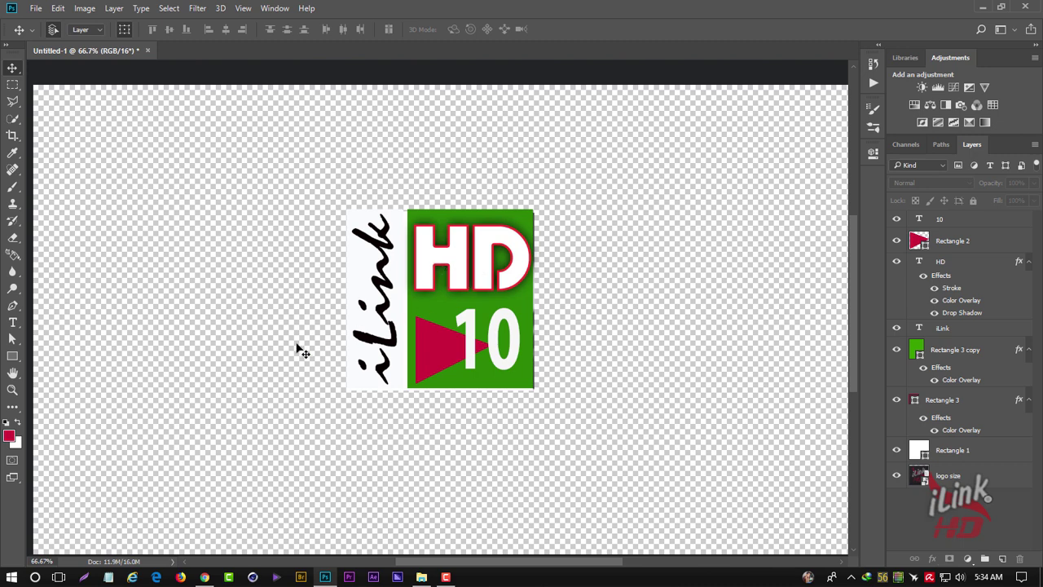
Step: Draw a crimson 438 × 68 px bar along the bottom of the logo
click(13, 356)
mouse_move(347, 390)
mouse_down()
mouse_move(534, 399)
mouse_move(536, 418)
mouse_up()
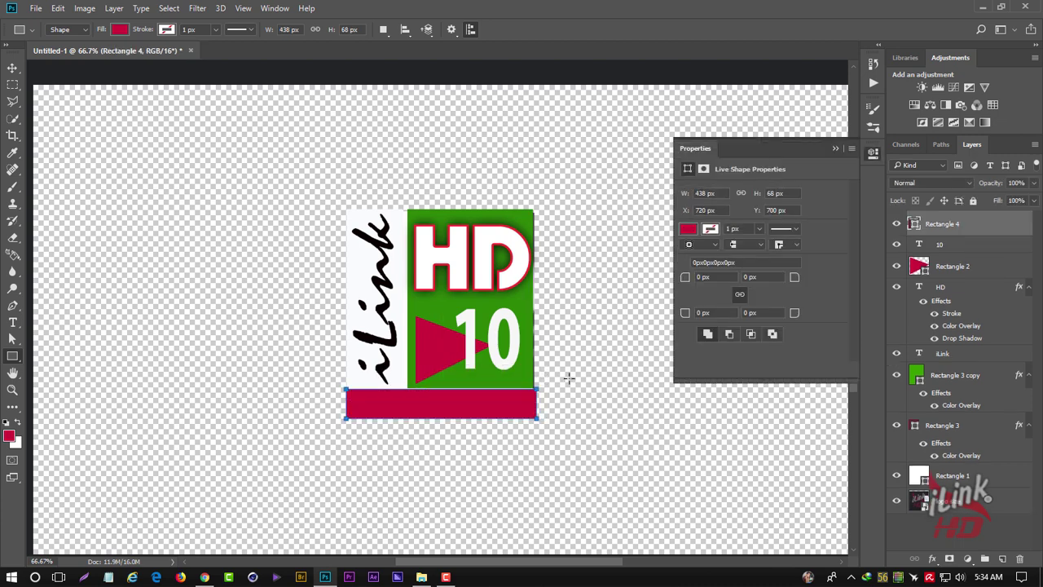
click(835, 149)
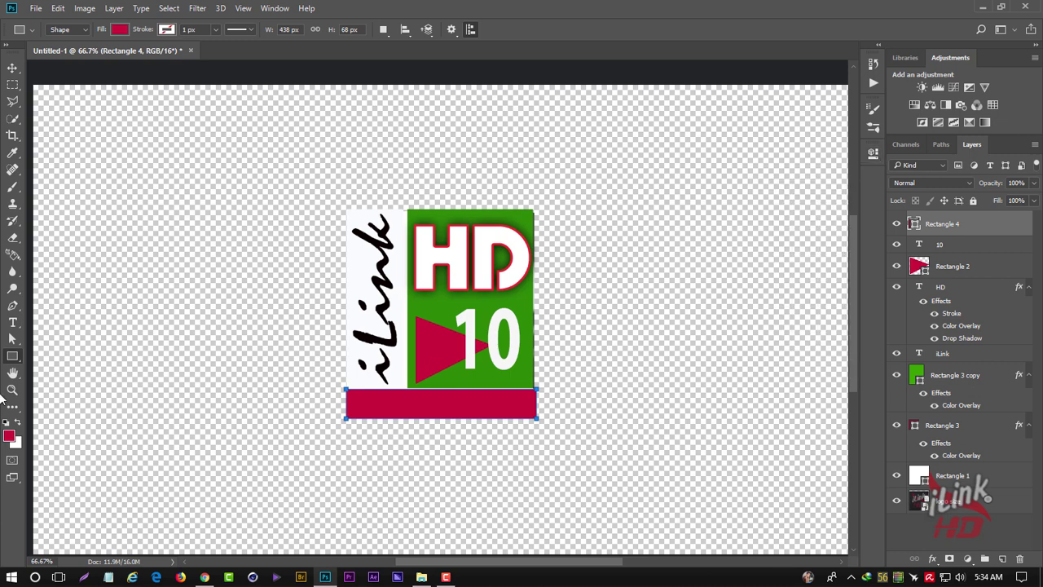
Step: Type BLOGSPOT as a new white text layer left of the logo
click(13, 323)
click(367, 408)
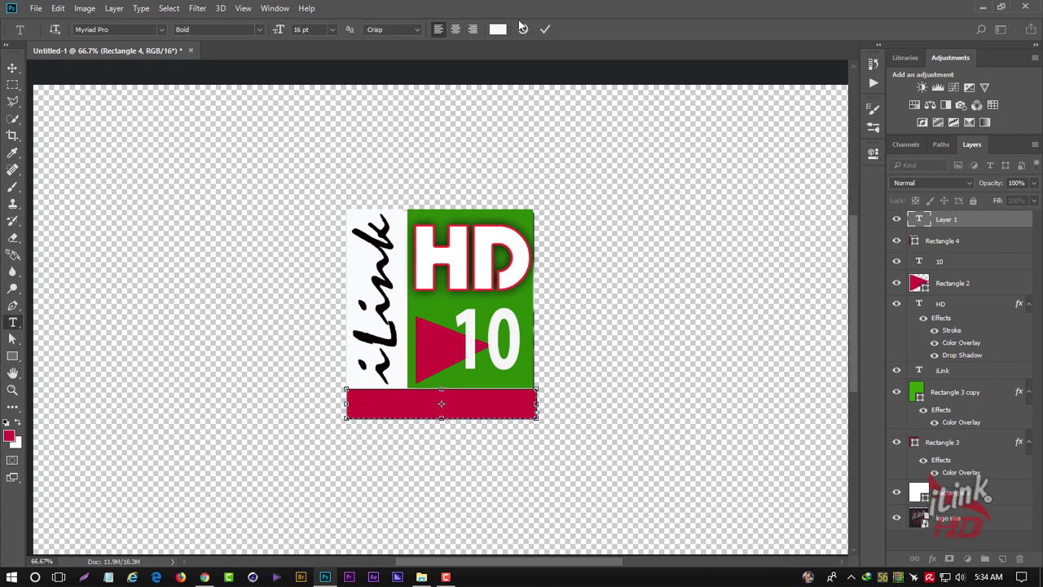
key(Escape)
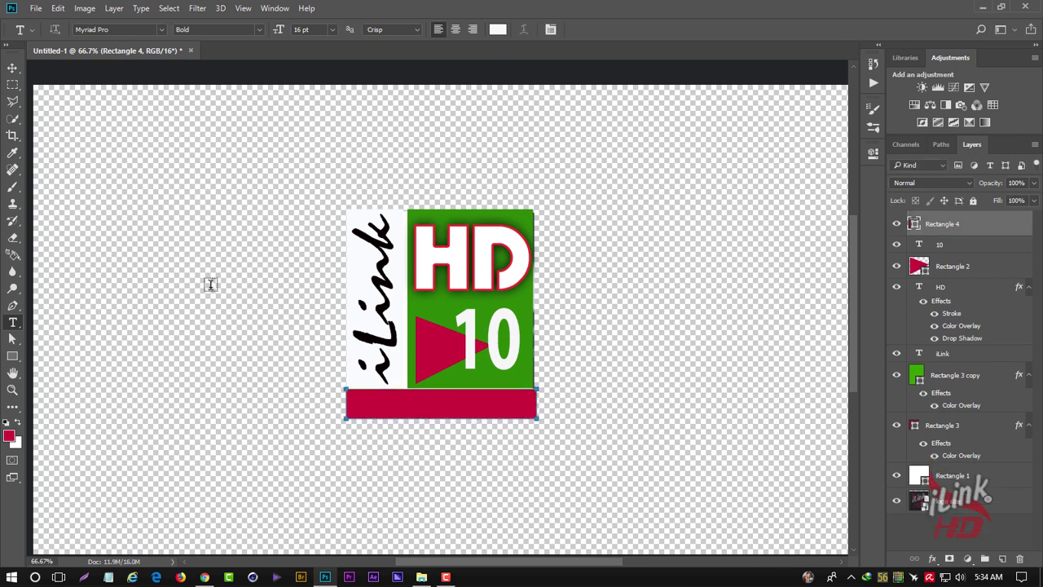
click(287, 305)
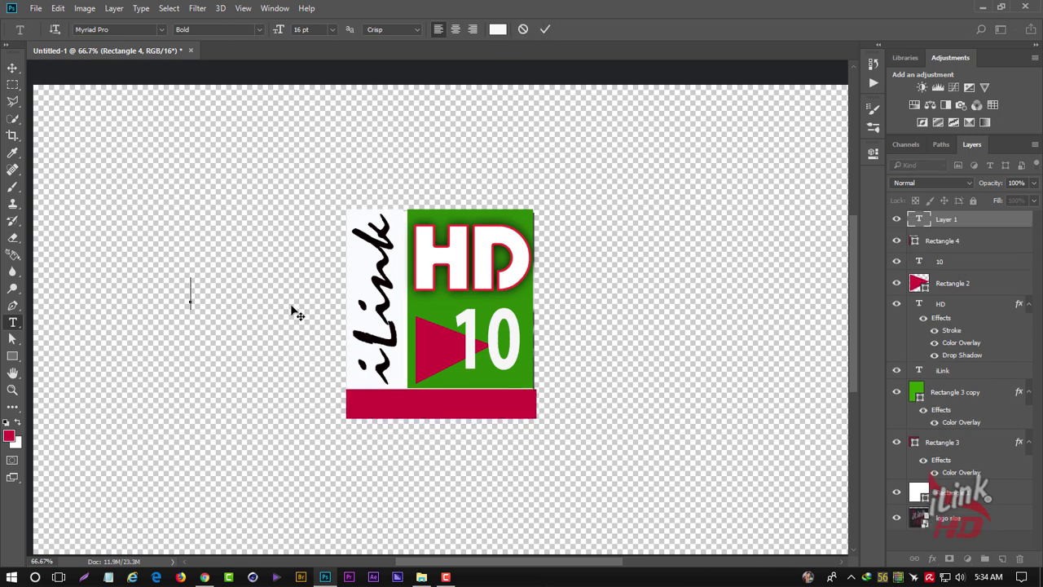
text(iLink)
text(S)
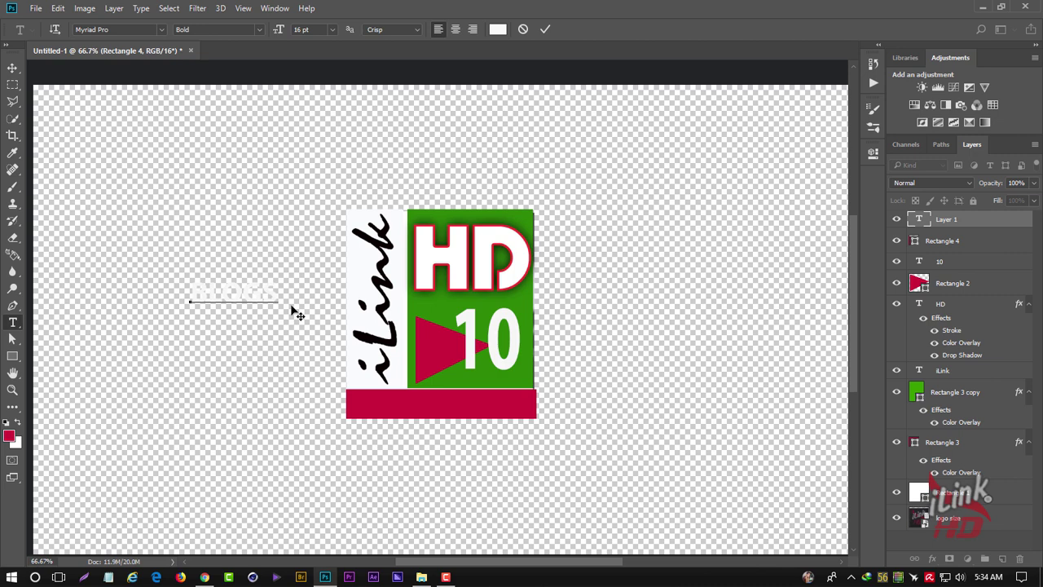
text(POT)
Step: Move BLOGSPOT onto the red bar and stretch it wider to fill it
click(545, 29)
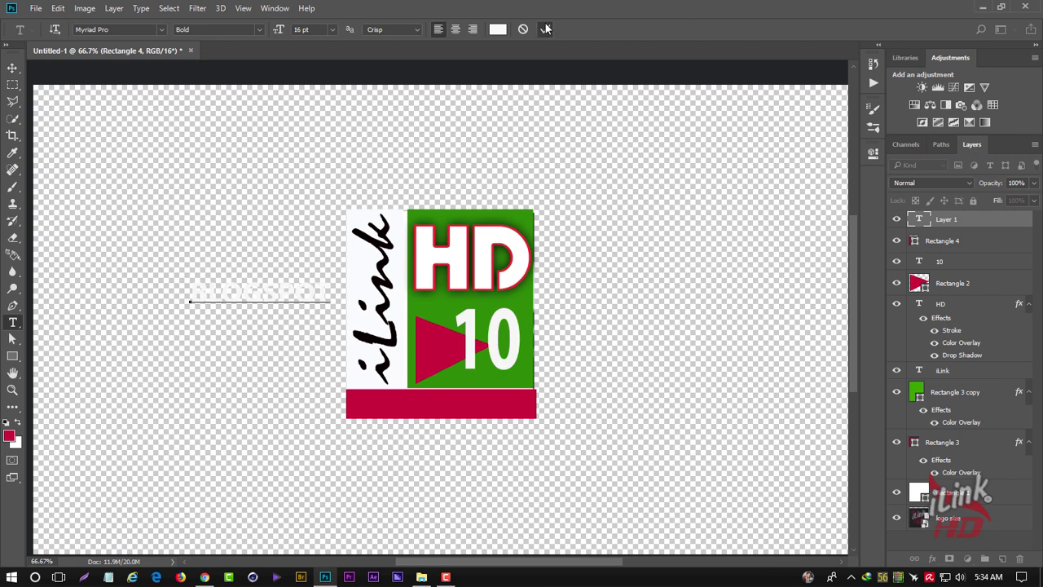
click(12, 68)
mouse_move(281, 291)
mouse_down()
mouse_move(467, 411)
mouse_move(534, 405)
mouse_up()
key(ctrl+t)
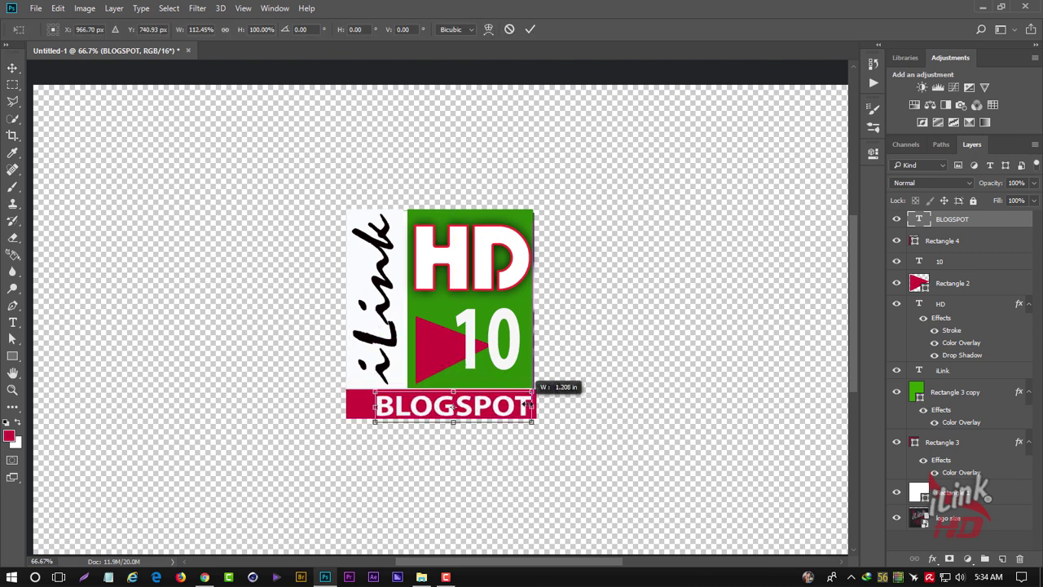
drag(376, 405, 351, 405)
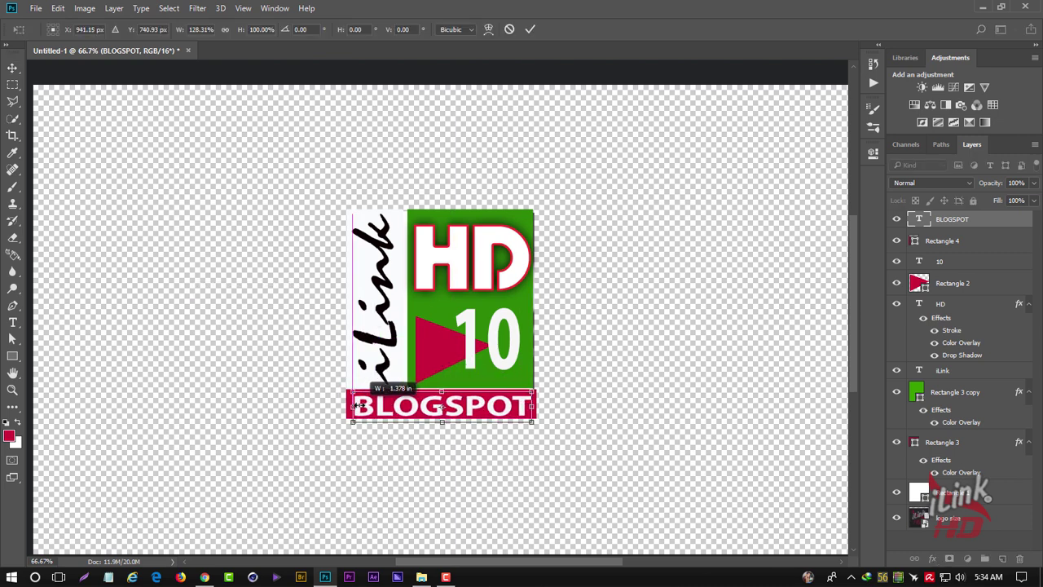
drag(463, 406, 463, 405)
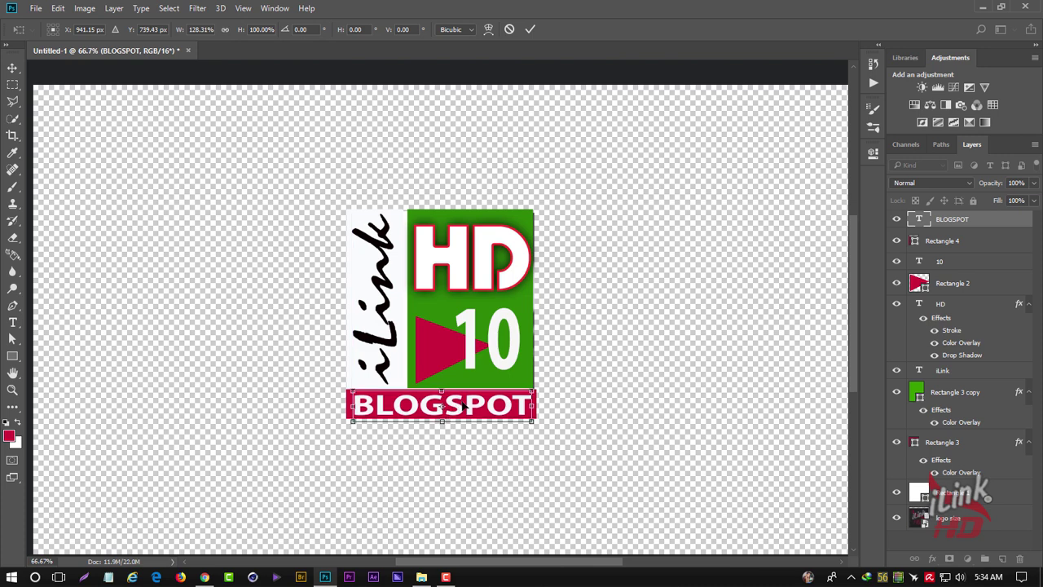
click(530, 29)
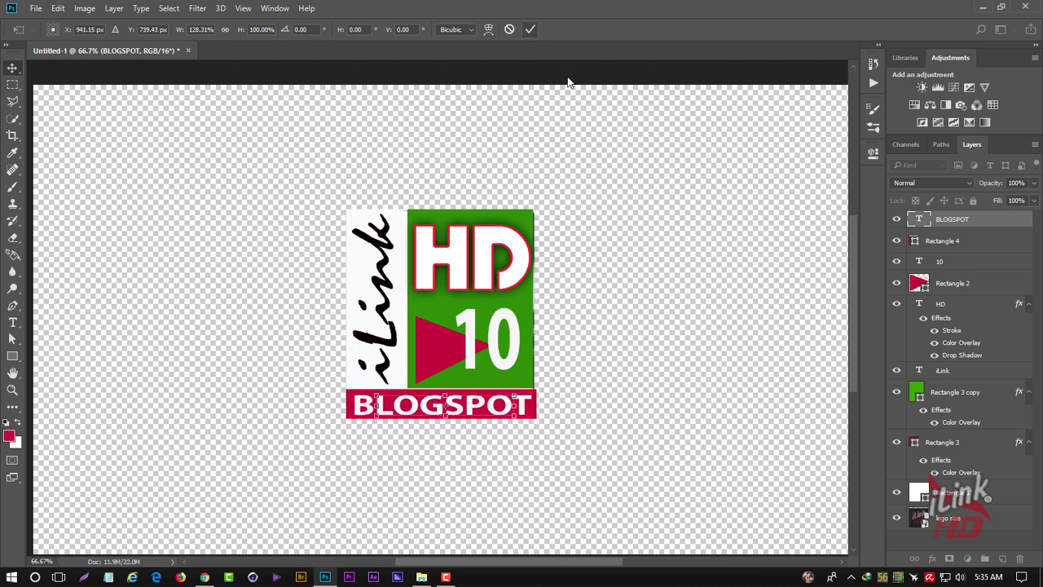
click(572, 204)
Step: Narrow the Rectangle 4 bar to match the logo's width
click(535, 412)
key(ctrl+t)
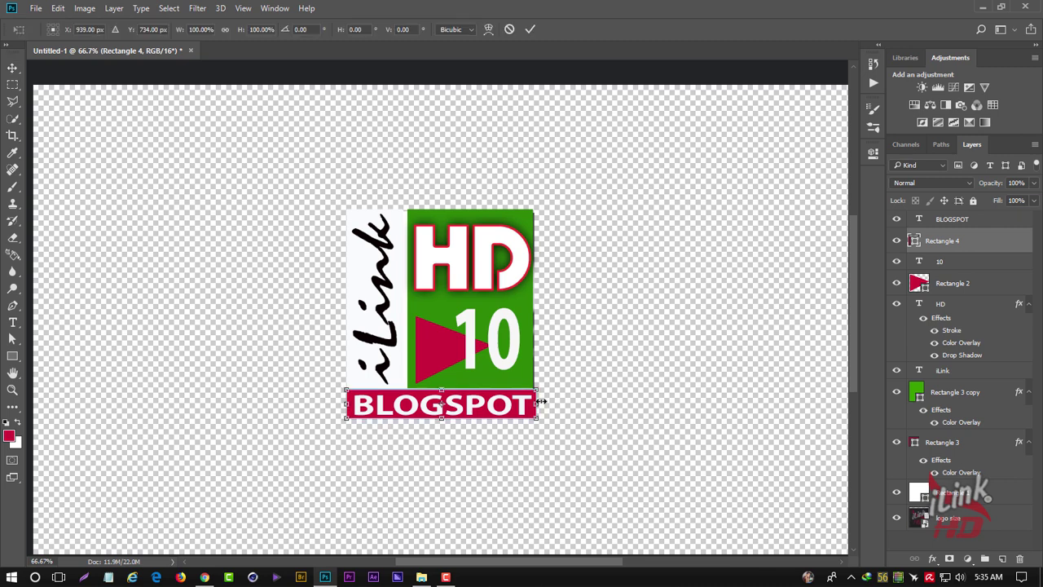
drag(536, 402, 540, 401)
click(529, 30)
click(656, 213)
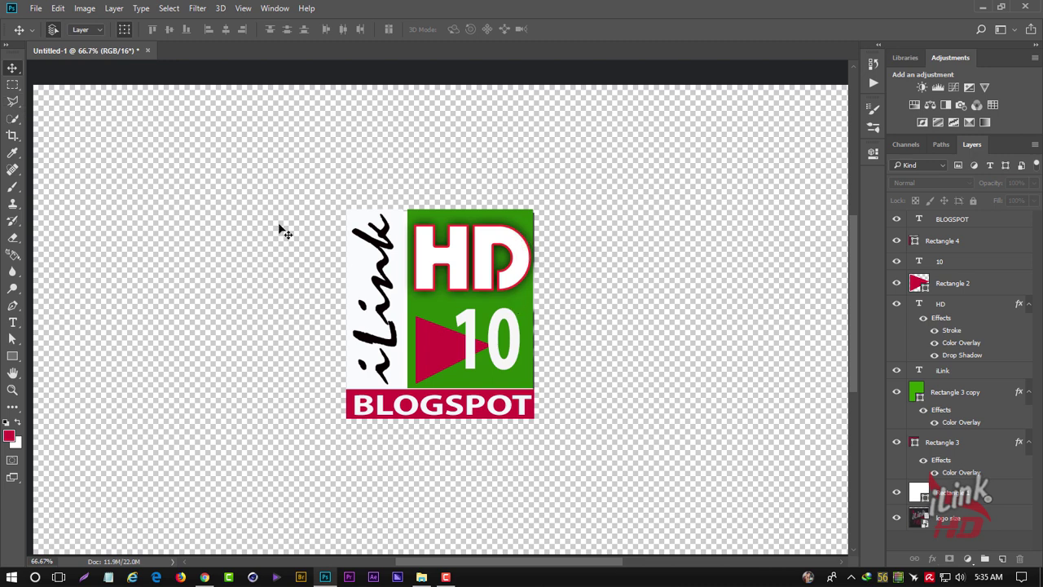
Step: Crop the canvas with free ratio tightly around the logo, including the BLOGSPOT bar
key(c)
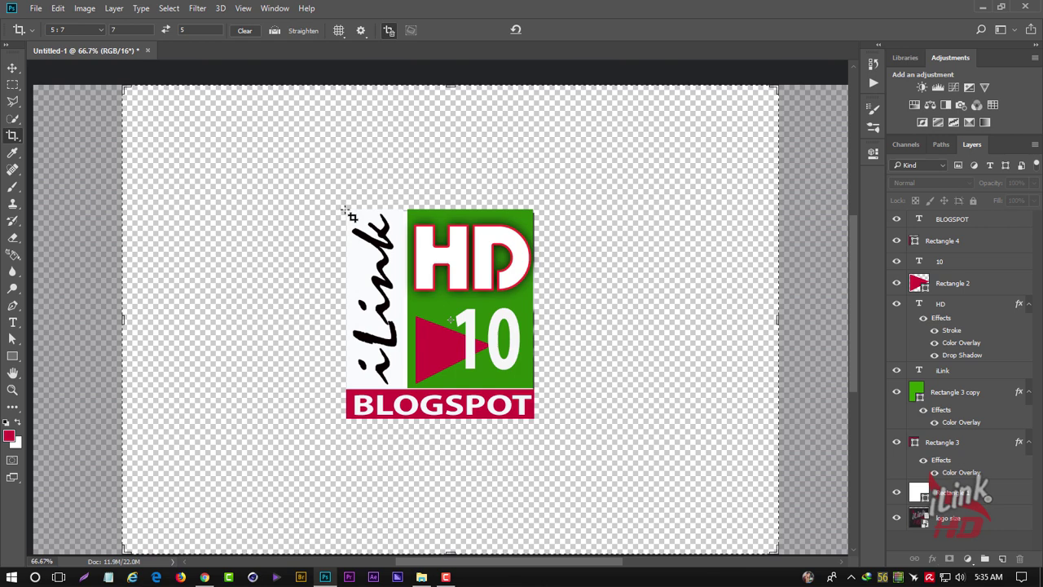
drag(345, 210, 526, 445)
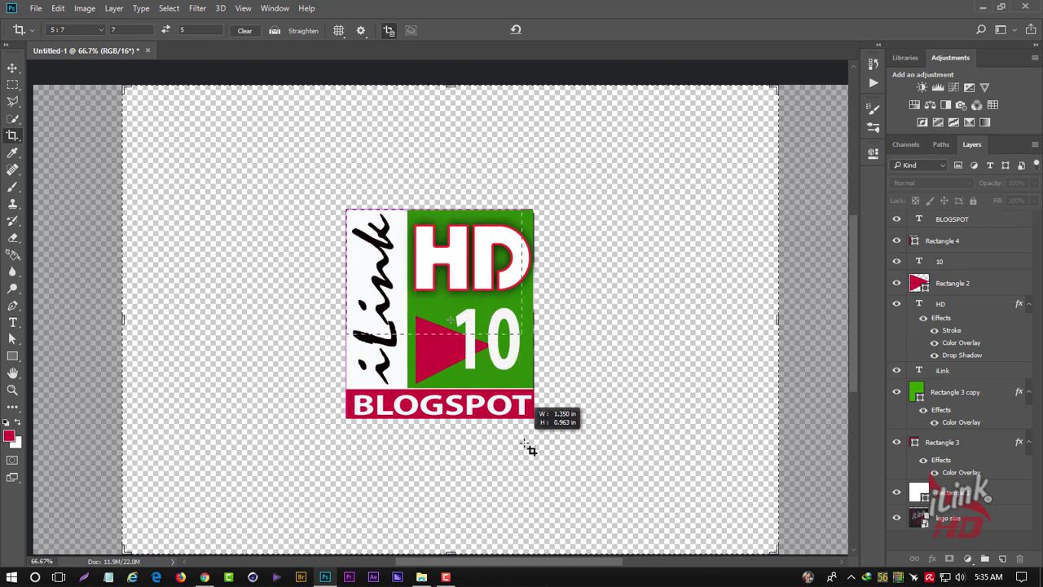
drag(526, 445, 531, 479)
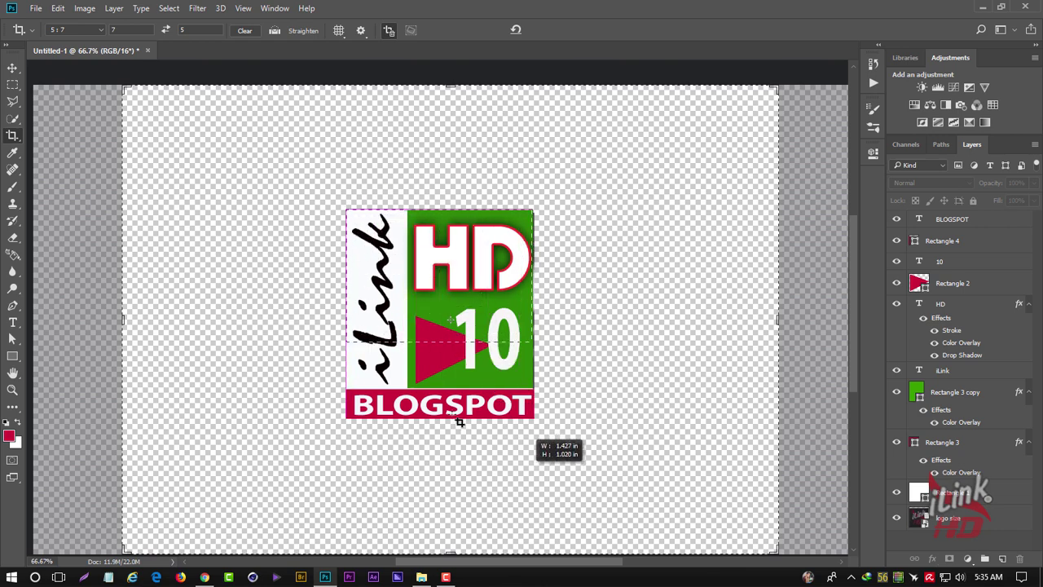
drag(460, 421, 459, 421)
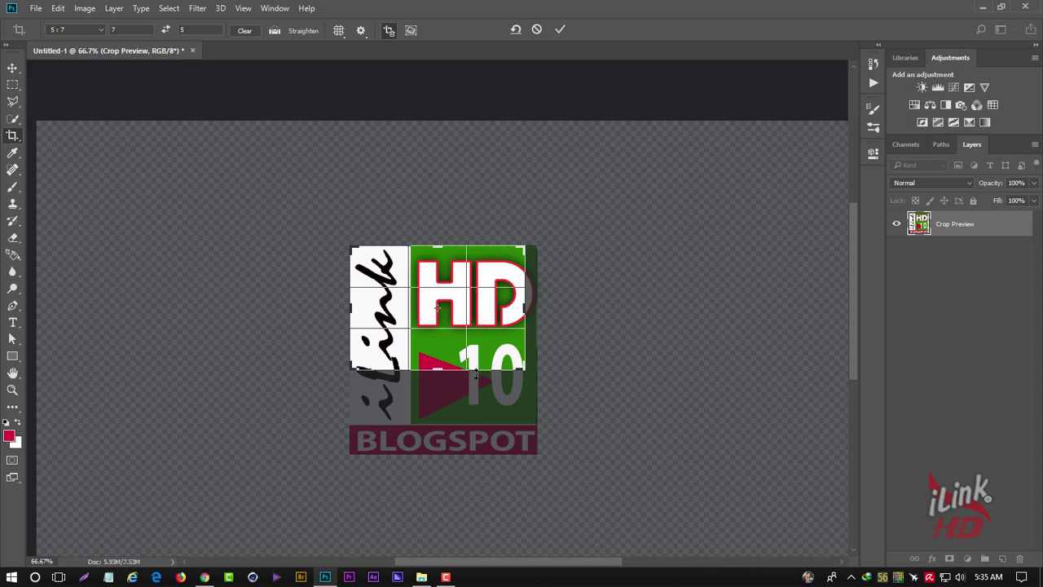
drag(474, 374, 486, 414)
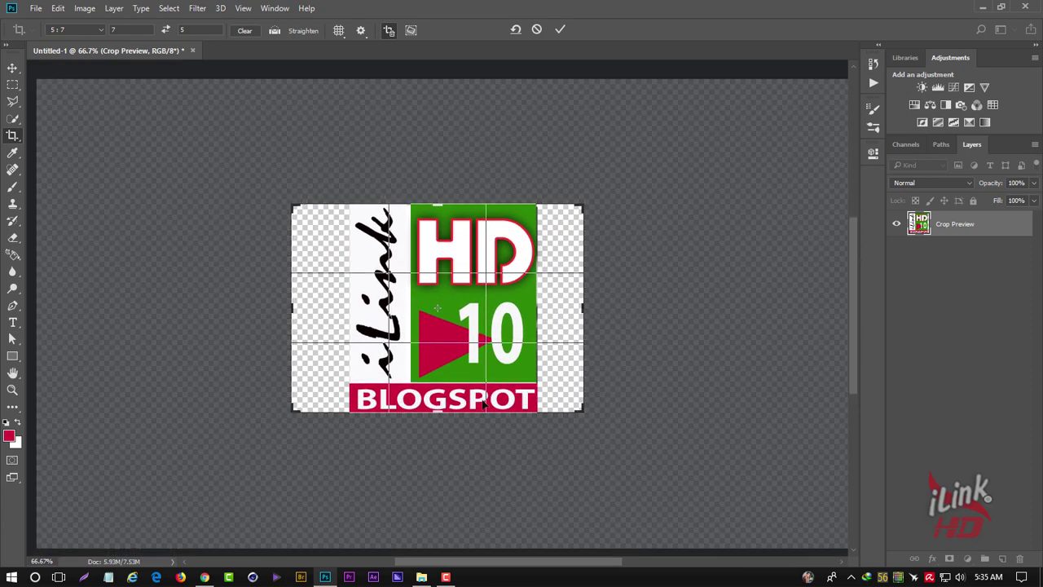
click(104, 30)
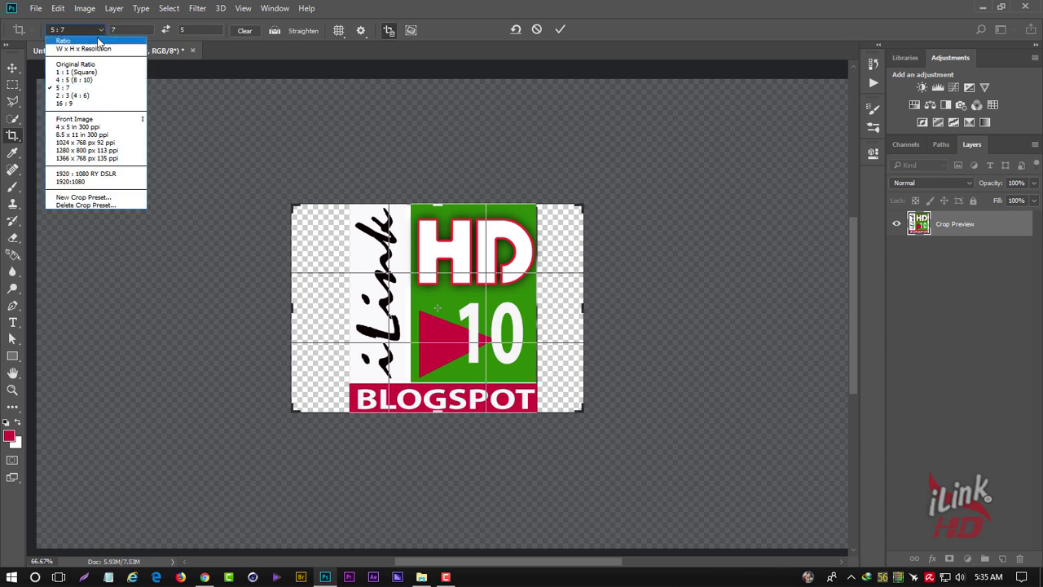
click(98, 40)
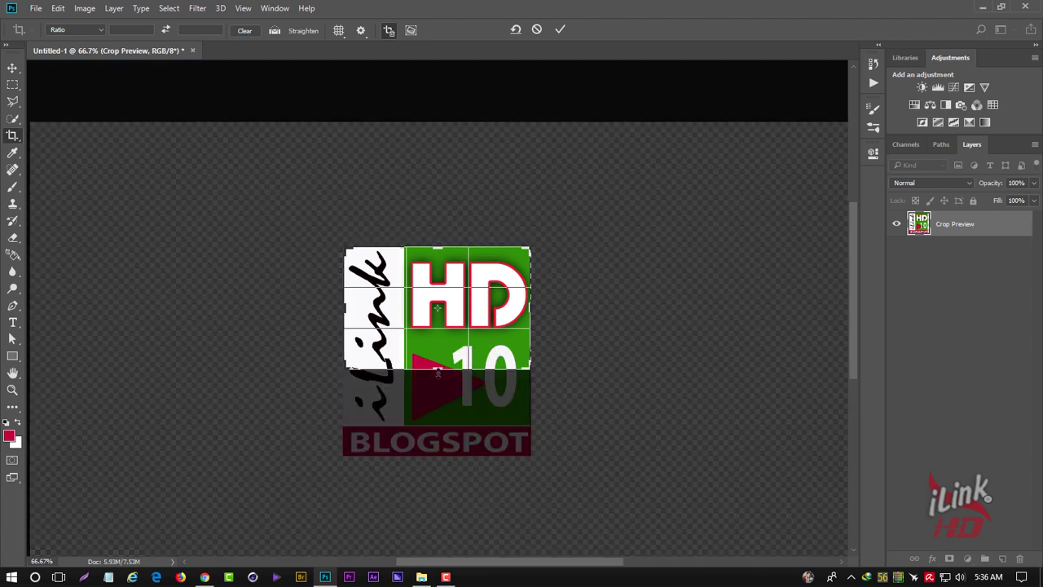
drag(438, 372, 438, 416)
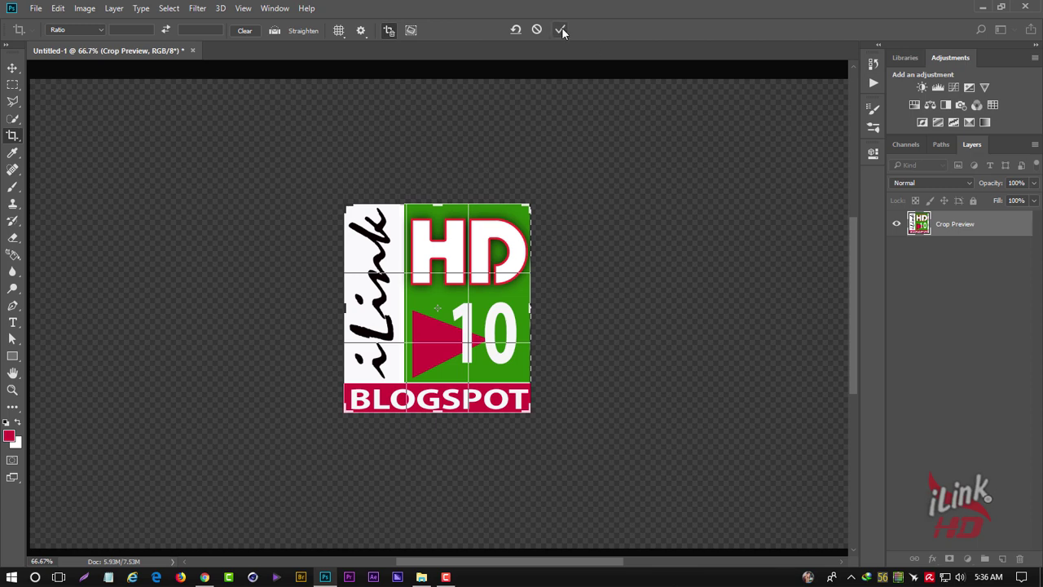
click(561, 30)
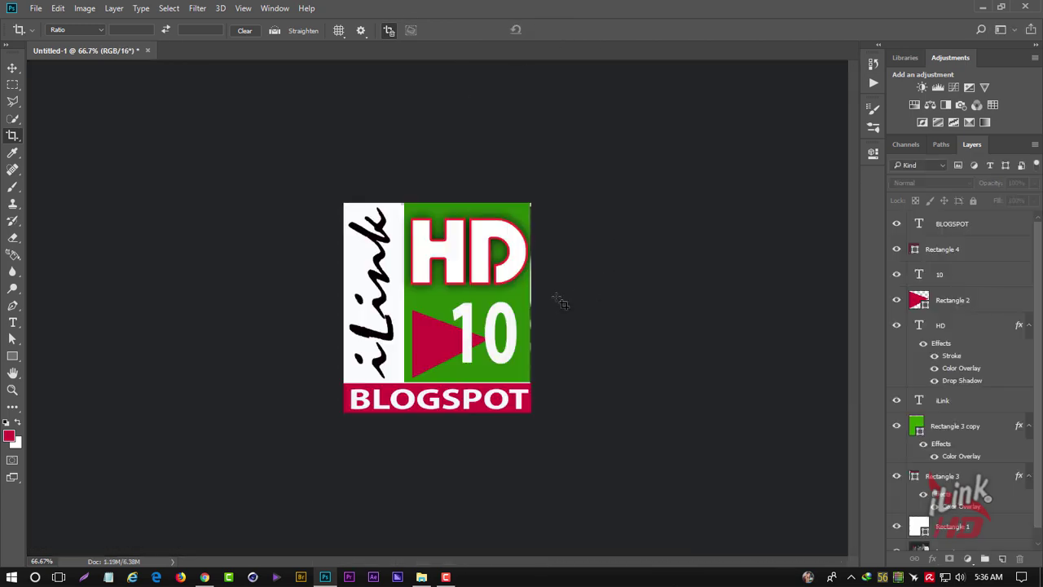
Step: Widen the green Rectangle 3 copy to 101.04% to reach the right edge
click(14, 68)
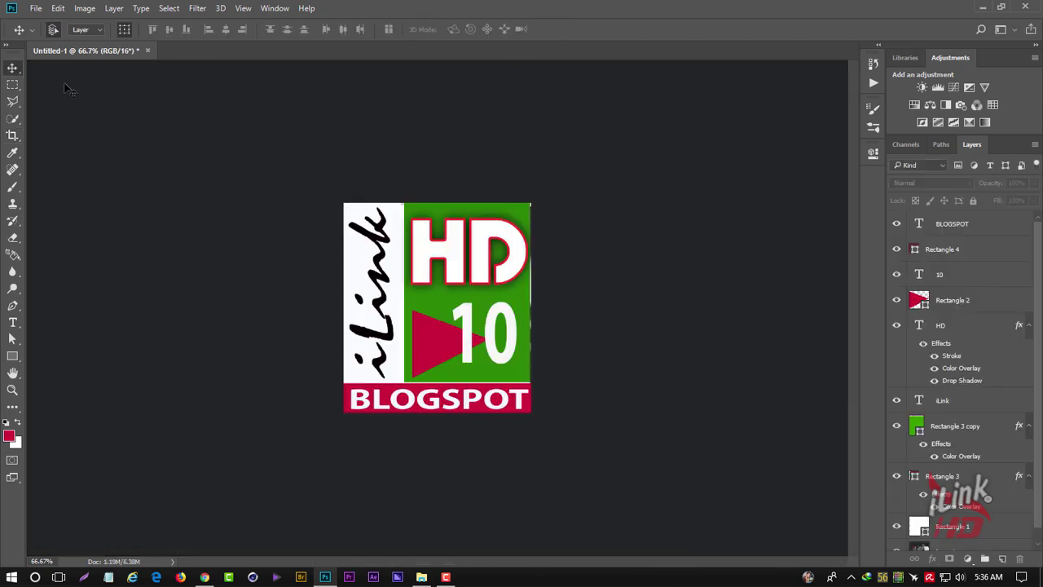
click(525, 311)
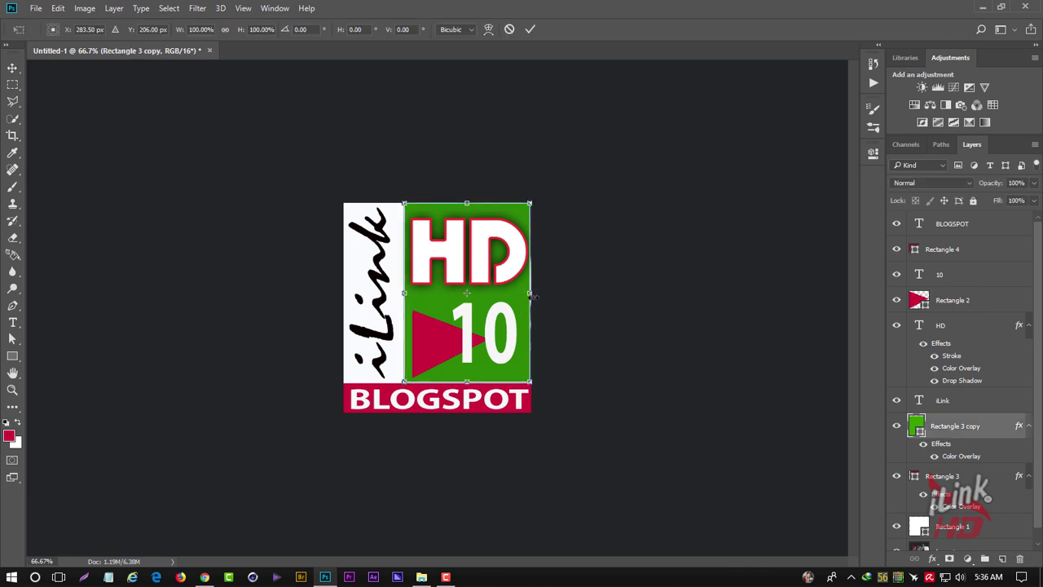
key(ctrl+t)
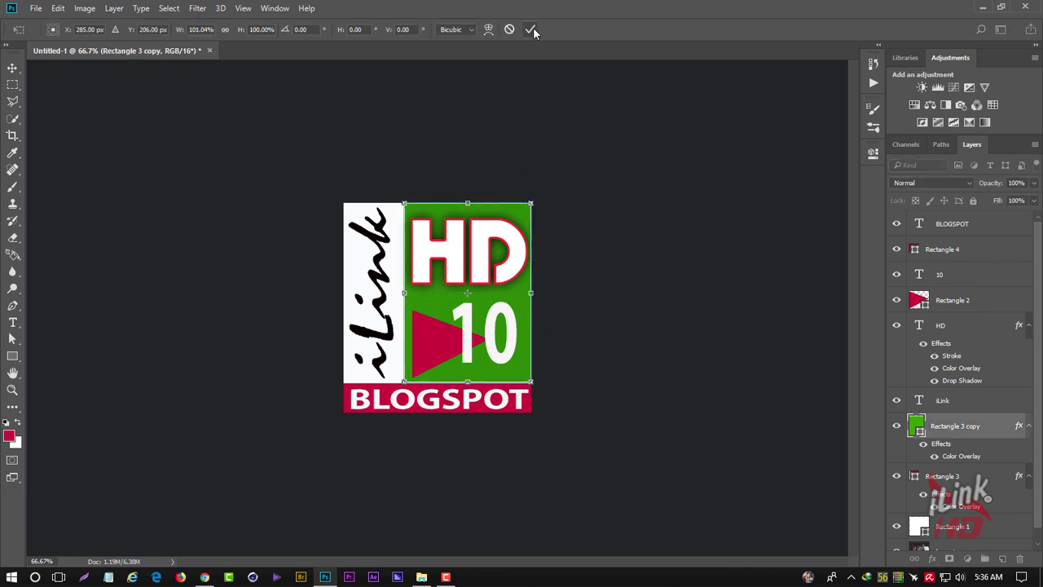
click(529, 29)
click(623, 191)
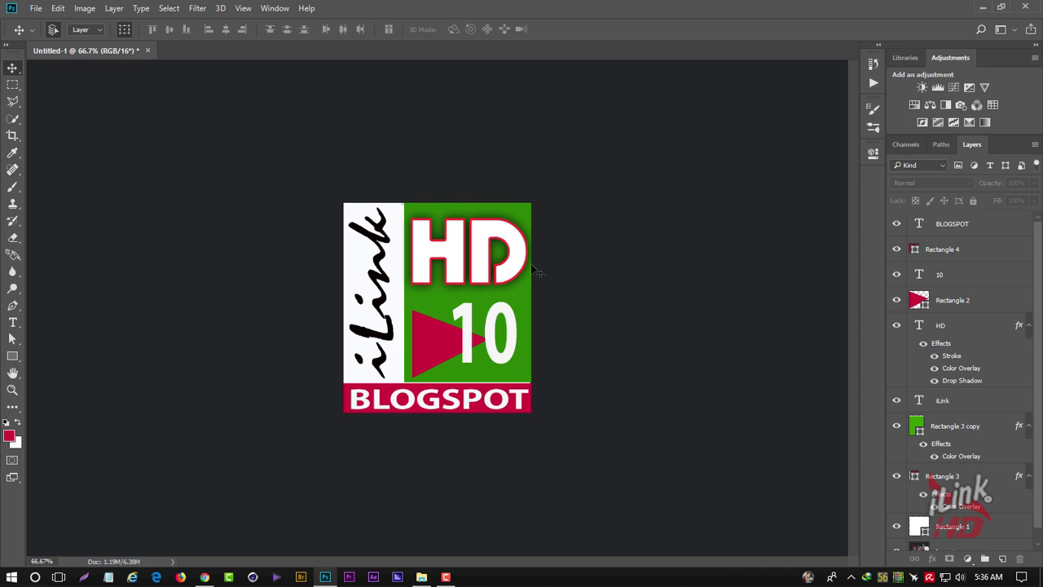
Step: Open Export As, keep the PNG format and export all
key(ctrl+alt+shift+w)
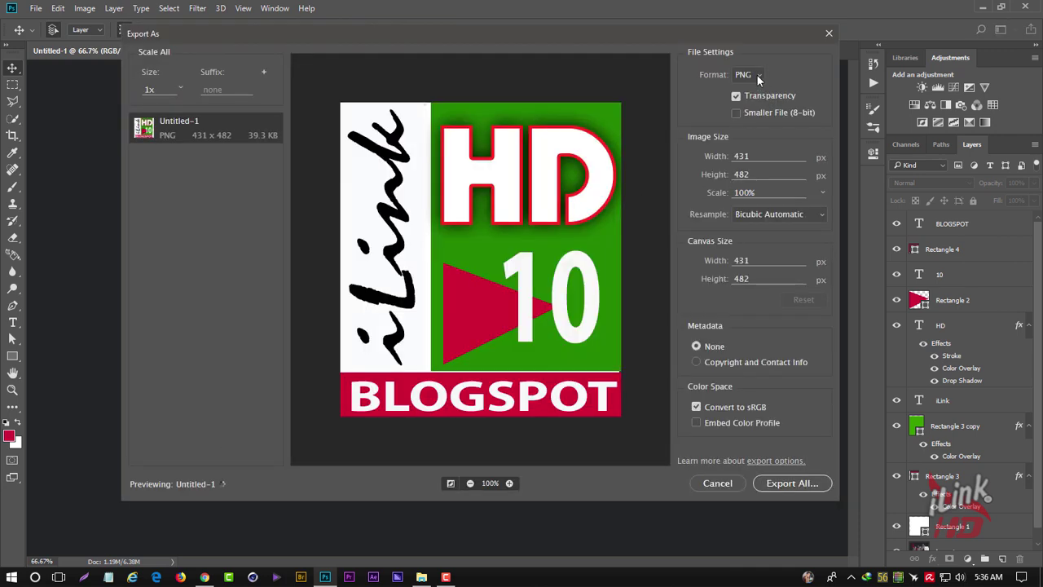
click(757, 75)
click(745, 92)
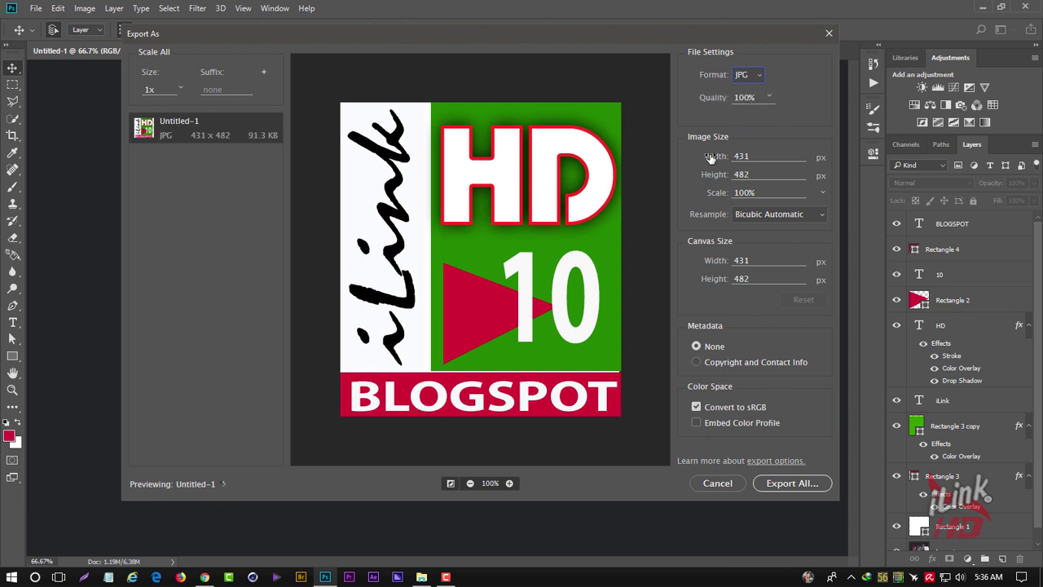
click(754, 75)
click(743, 84)
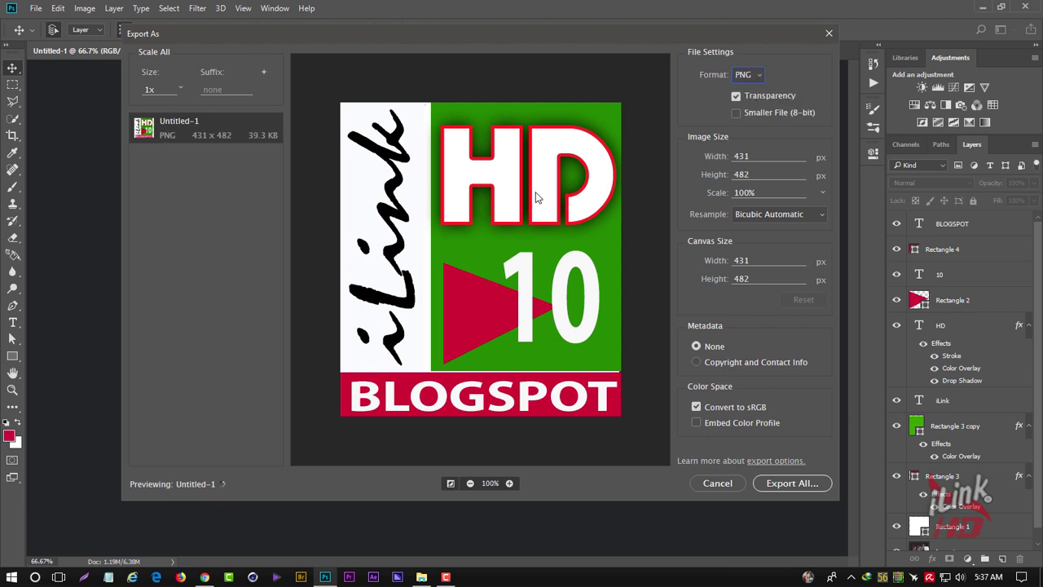
click(817, 486)
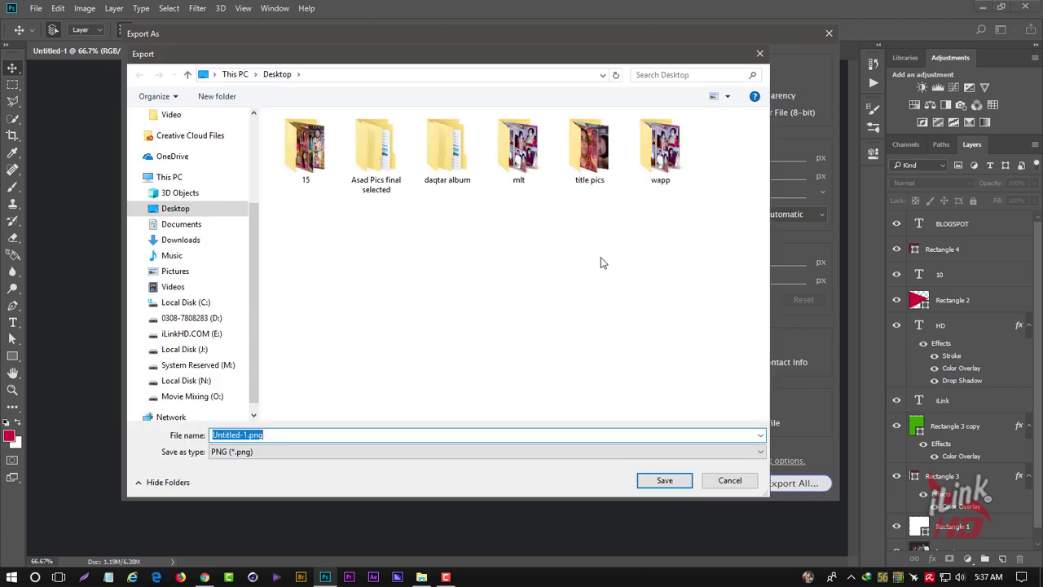
Step: Save the export as 'logo' PNG in Pictures > 01.001-ilinkhd
click(173, 270)
double_click(301, 157)
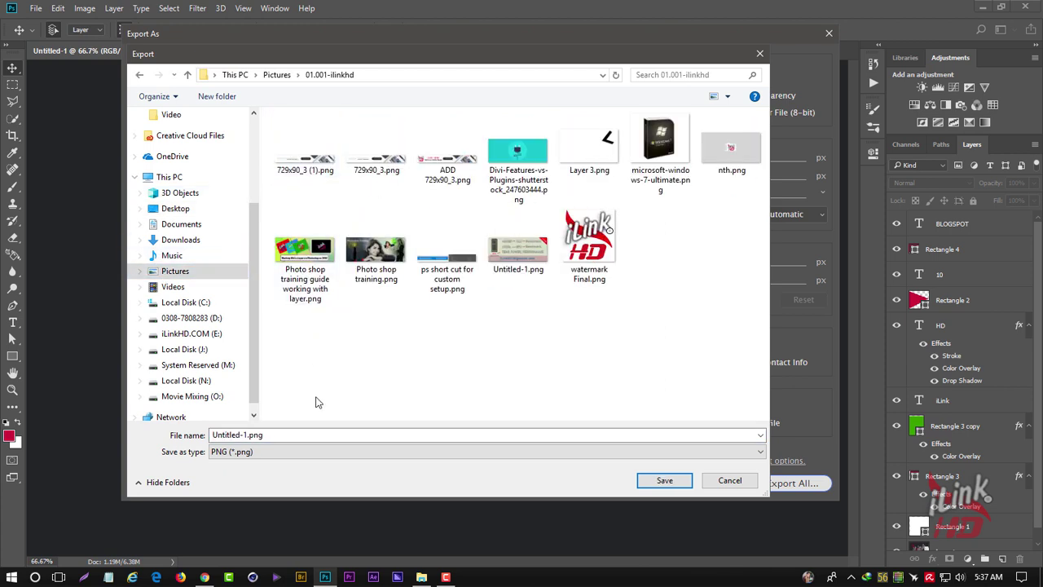
click(313, 433)
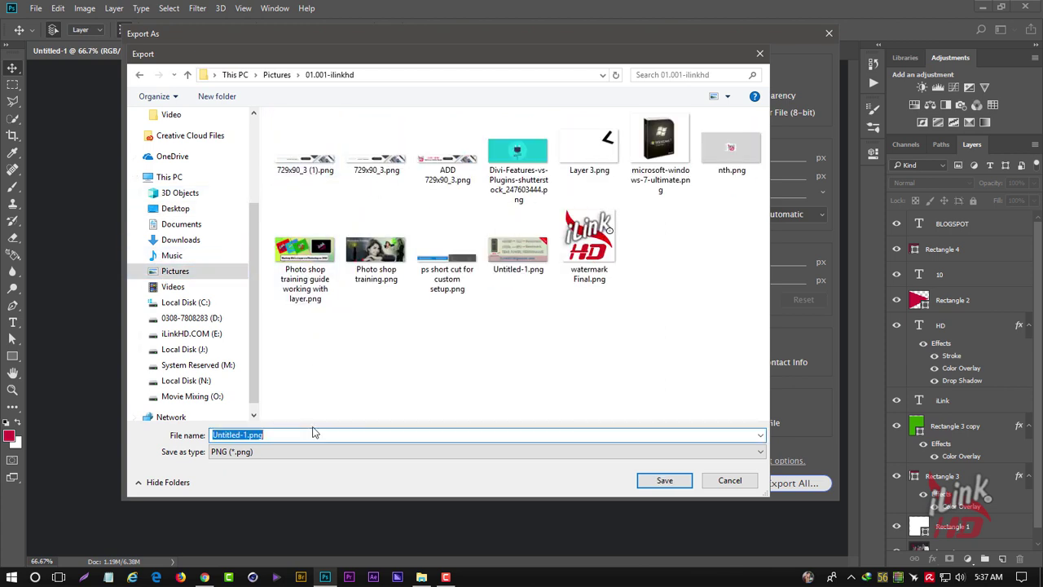
text(logo)
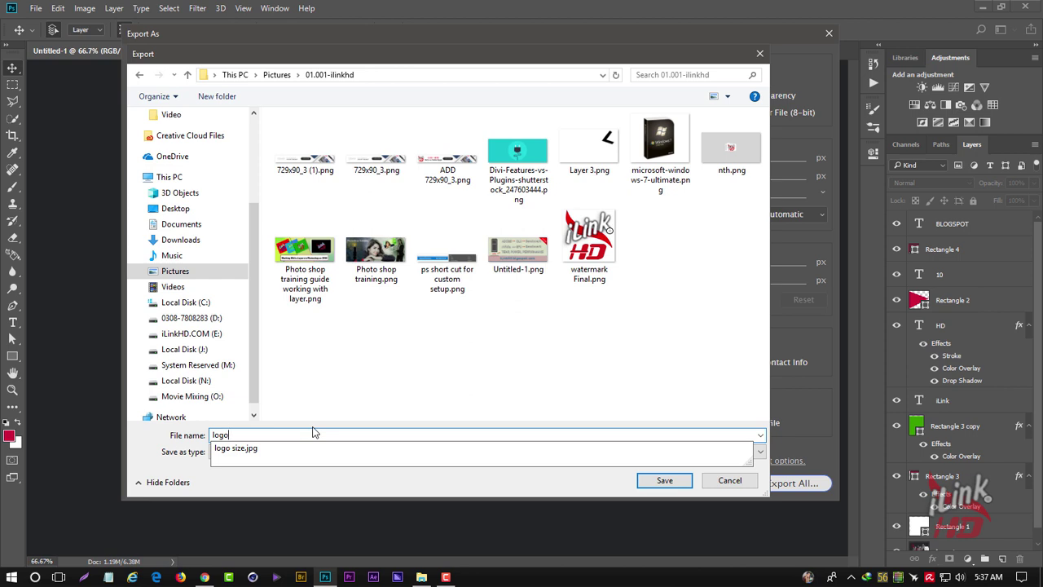
text(.pn)
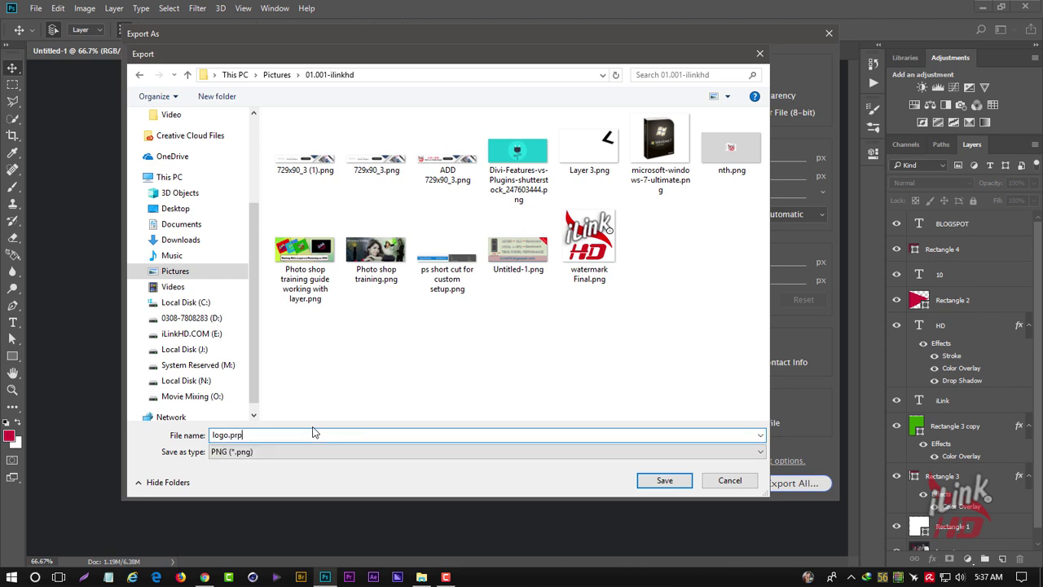
key(Return)
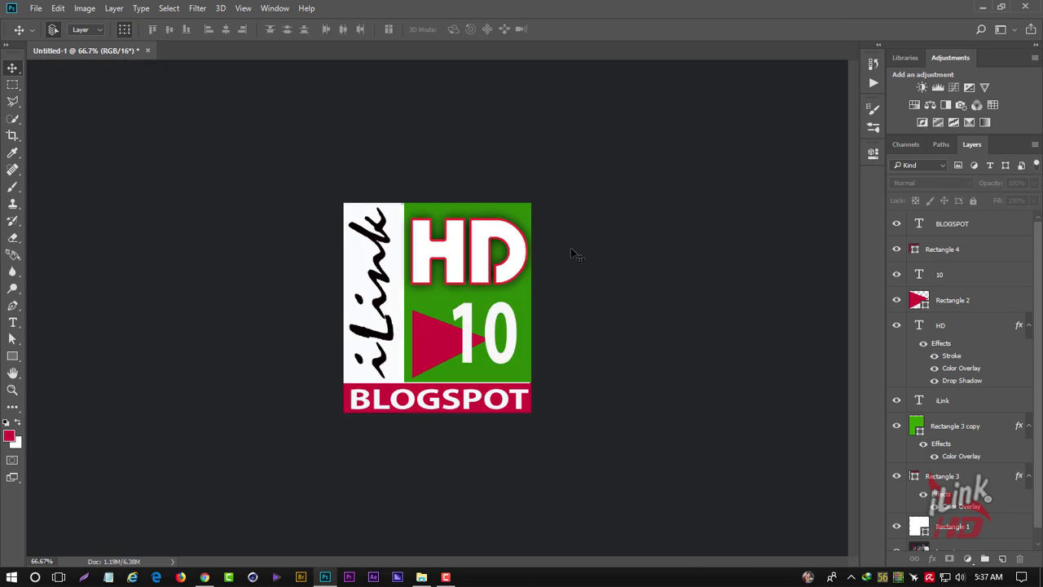
Step: Preview the exported logo.prp.png from the 01.001-ilinkhd folder in an image viewer
click(421, 576)
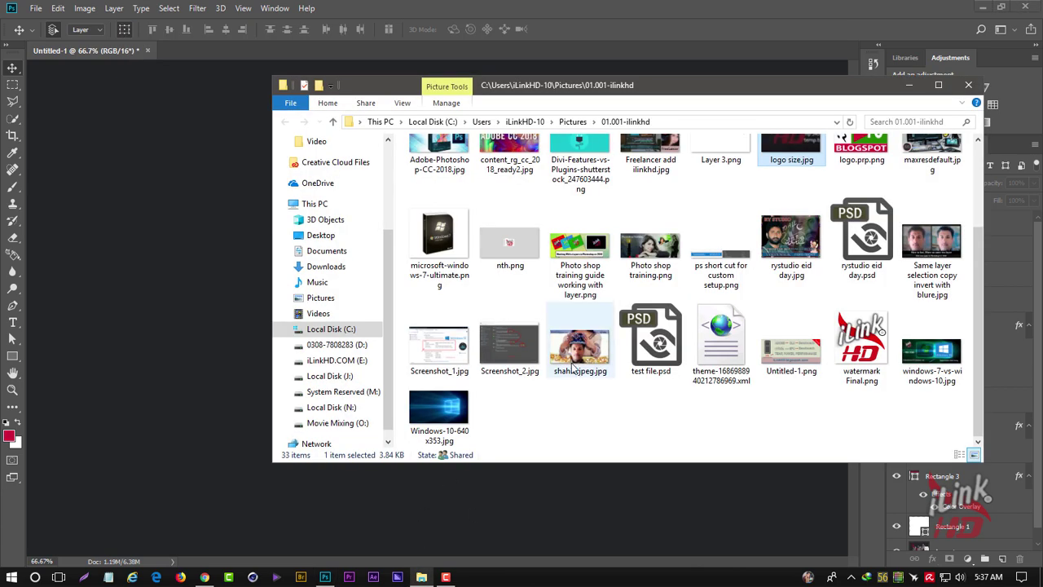
double_click(861, 269)
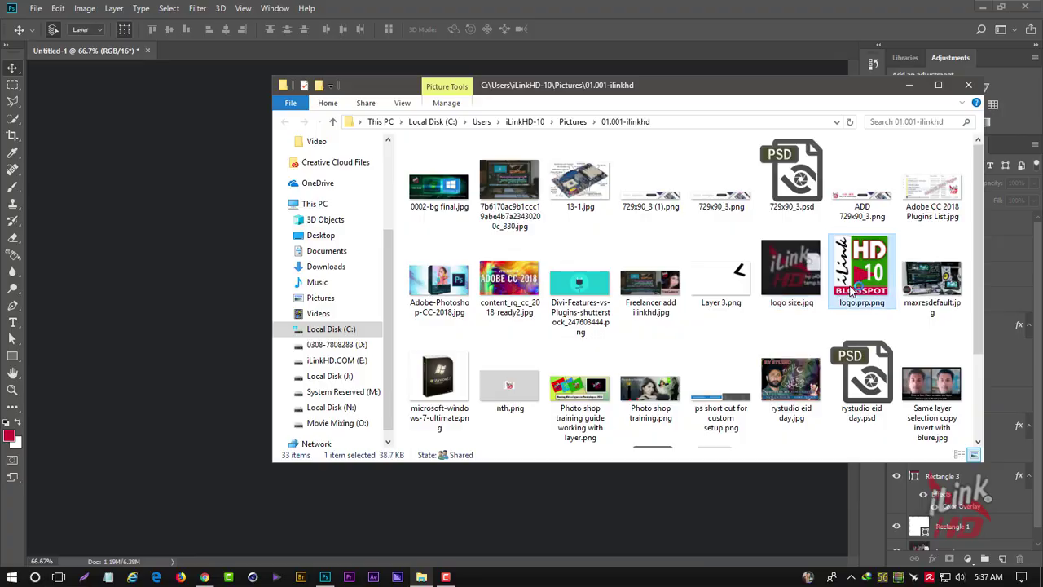